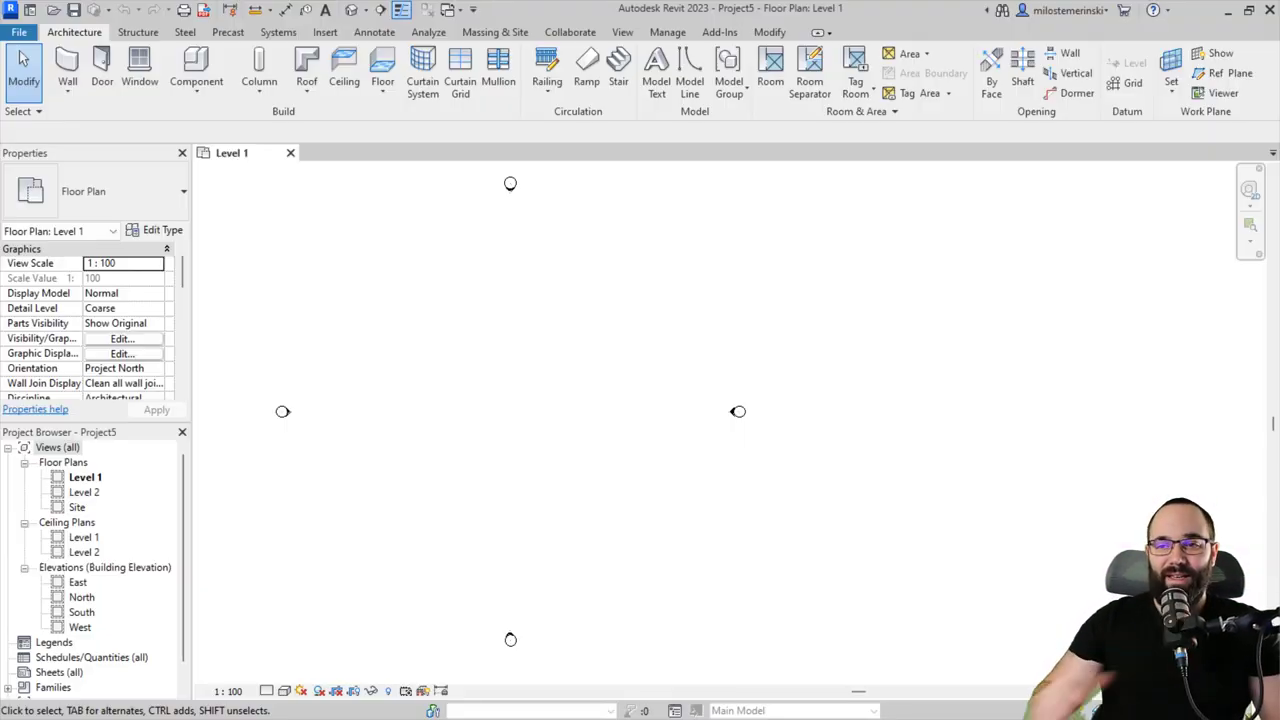
Step: Draw an L-shaped pair of 3000 mm high walls on Level 1, down then right
middle_click_drag(461, 433, 441, 436)
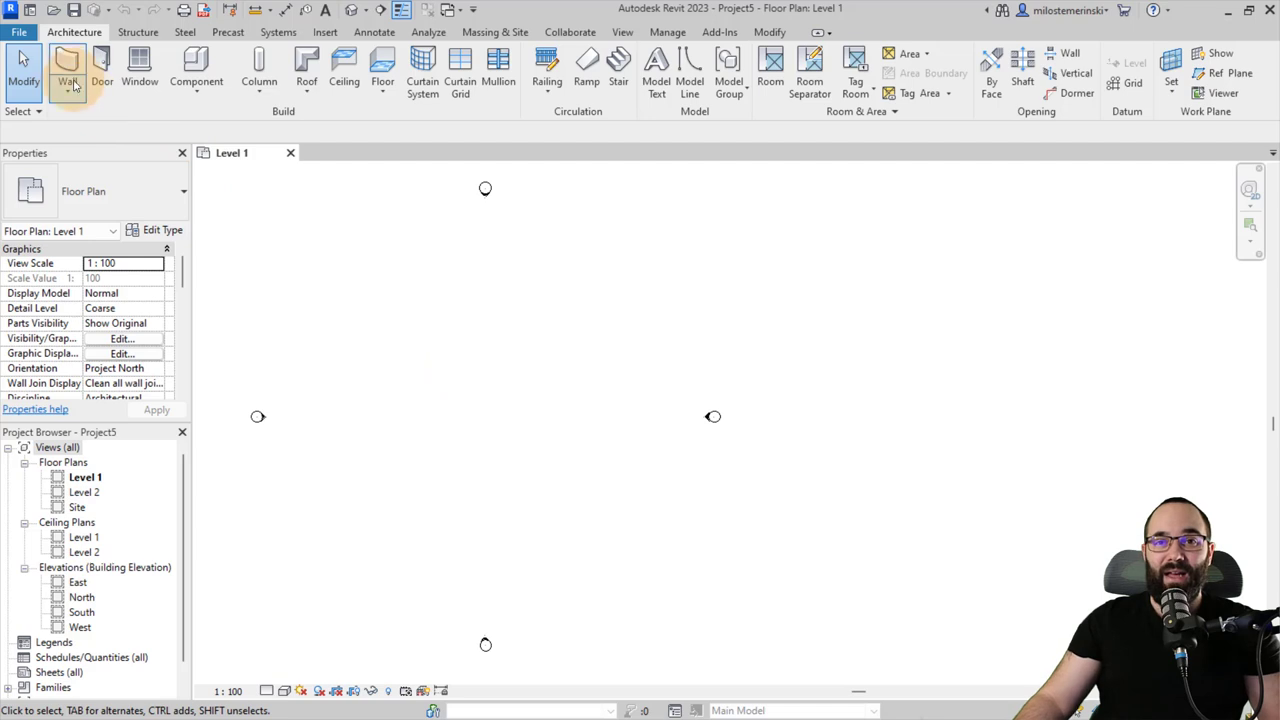
left_click(67, 64)
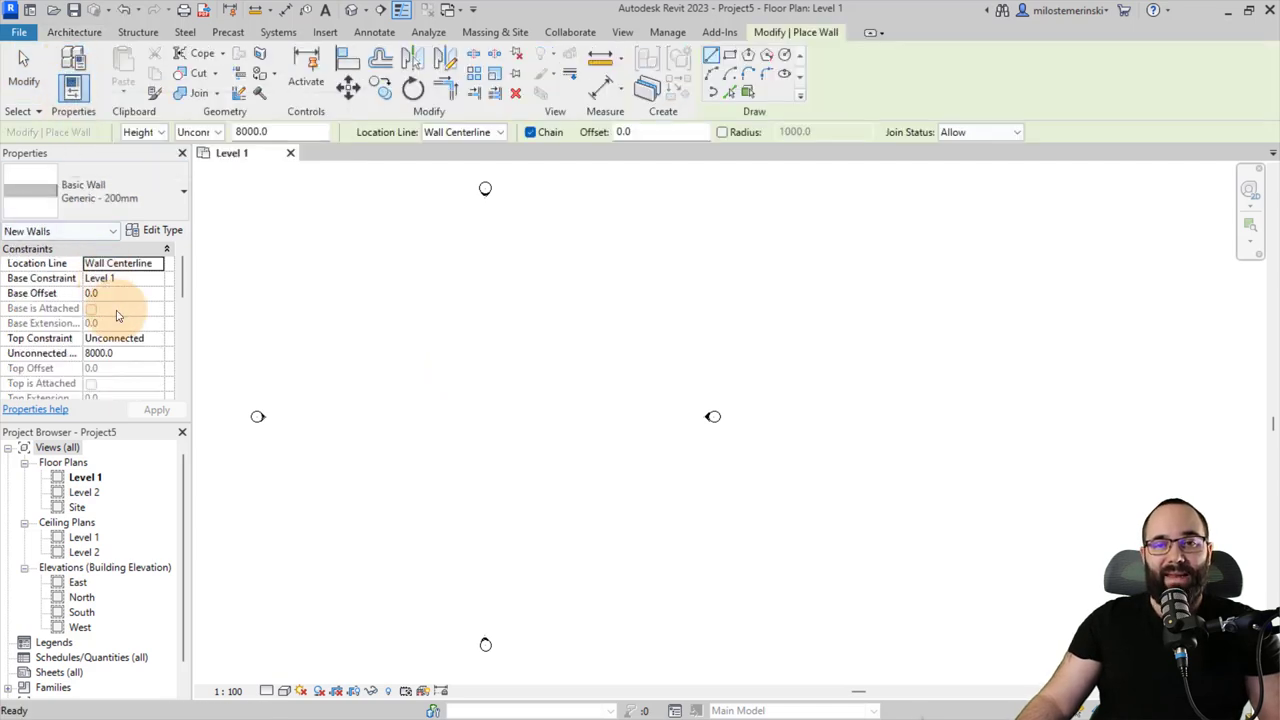
left_click(131, 355)
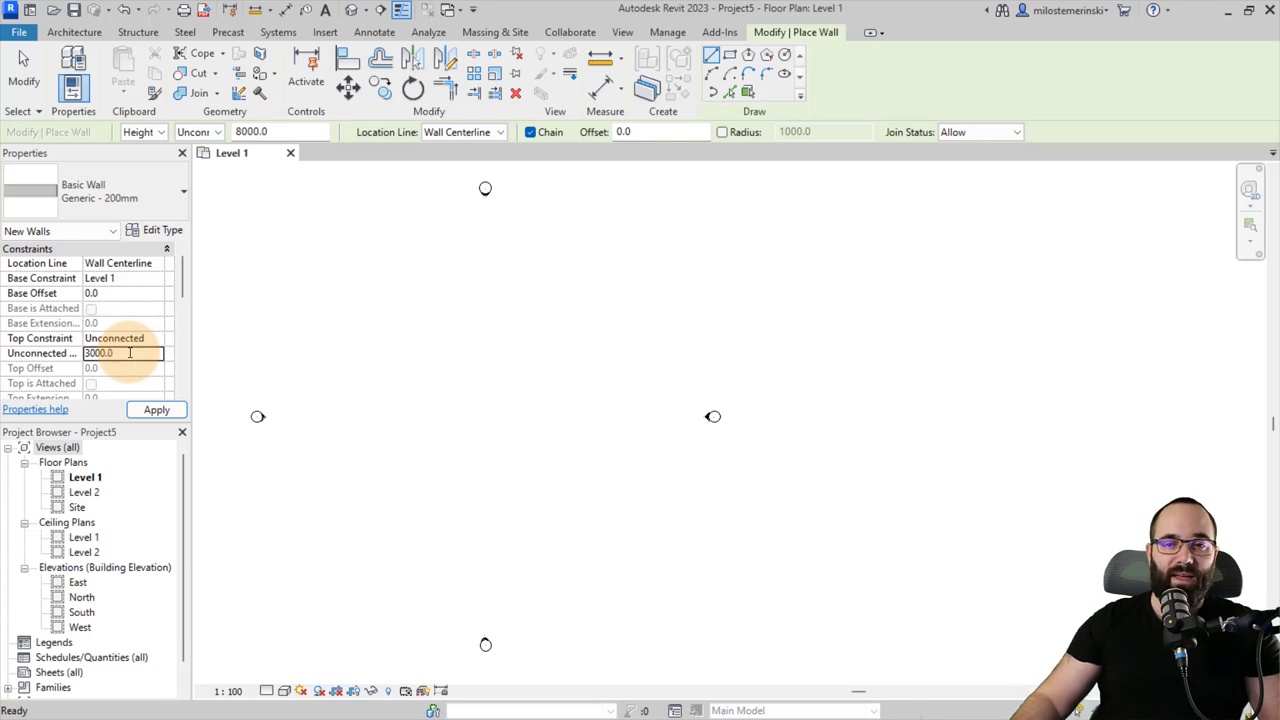
type("3000.0")
left_click(445, 398)
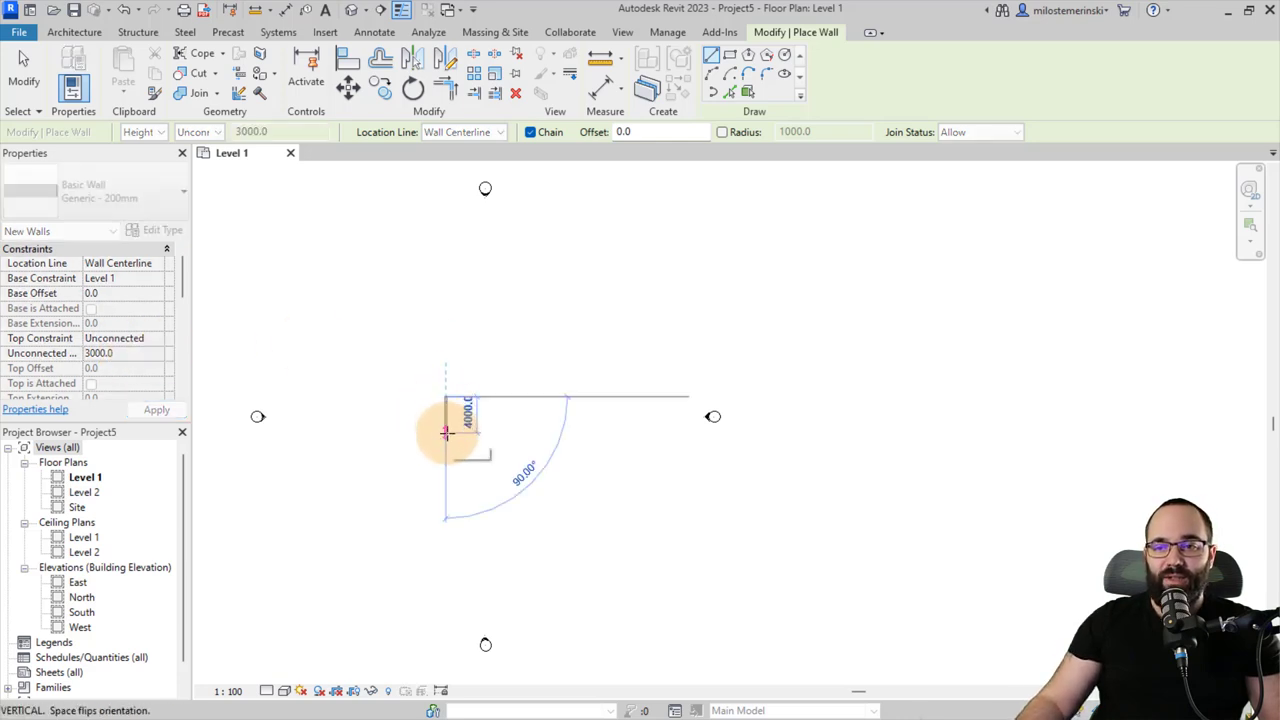
left_click(445, 432)
left_click(489, 432)
key("Escape")
key("Escape")
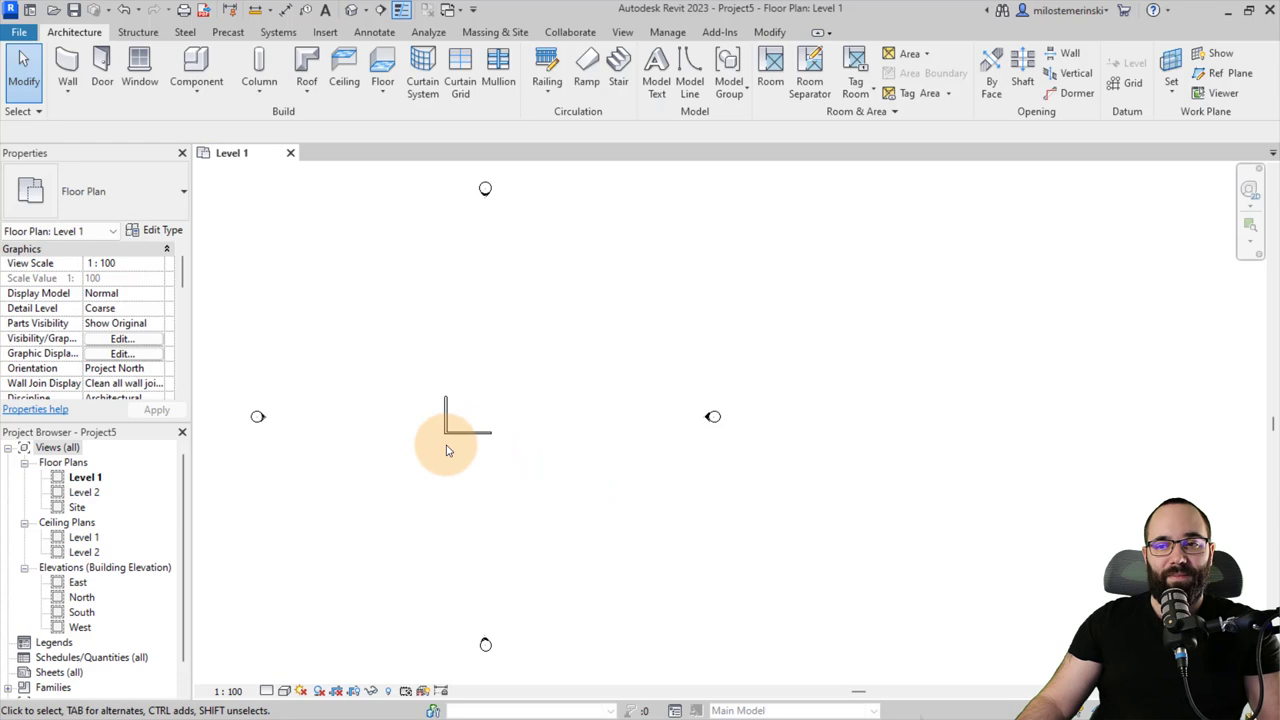
Step: Change both walls of the L to the Generic - 300mm type
scroll(450, 445, "up", 8)
left_click(470, 437)
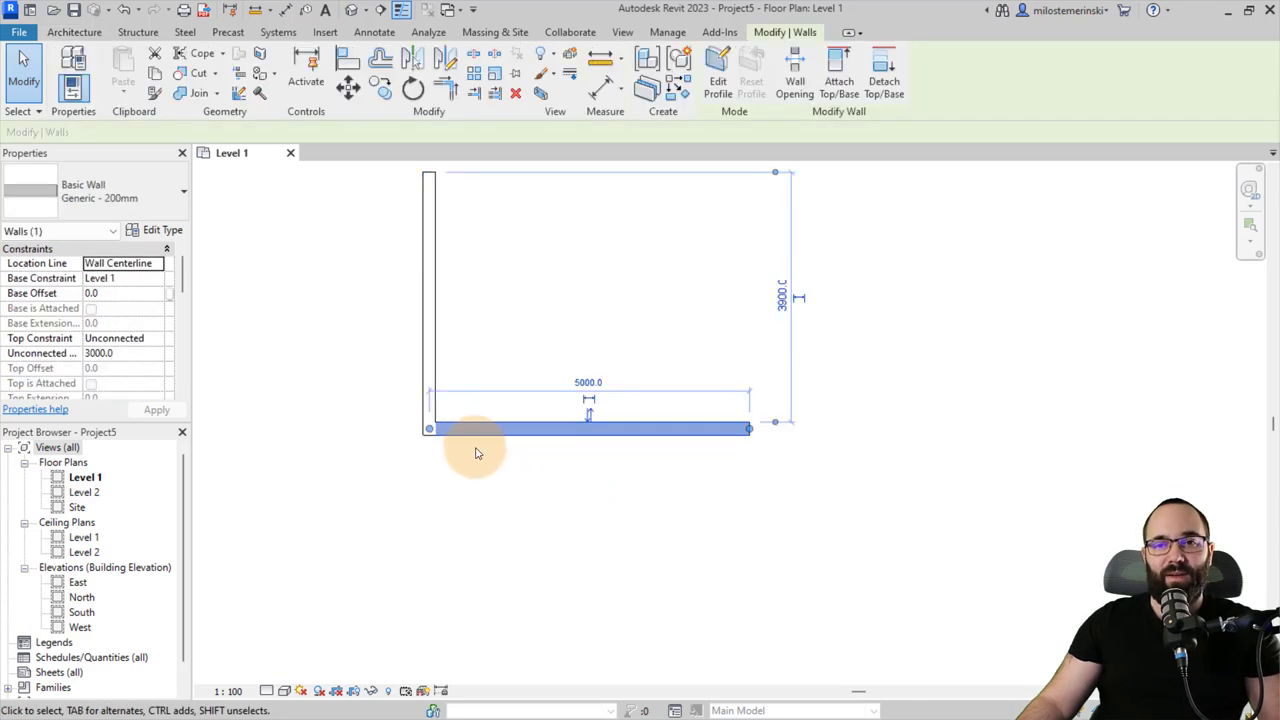
scroll(460, 455, "up", 2)
middle_click_drag(443, 460, 443, 503)
scroll(444, 491, "down", 2)
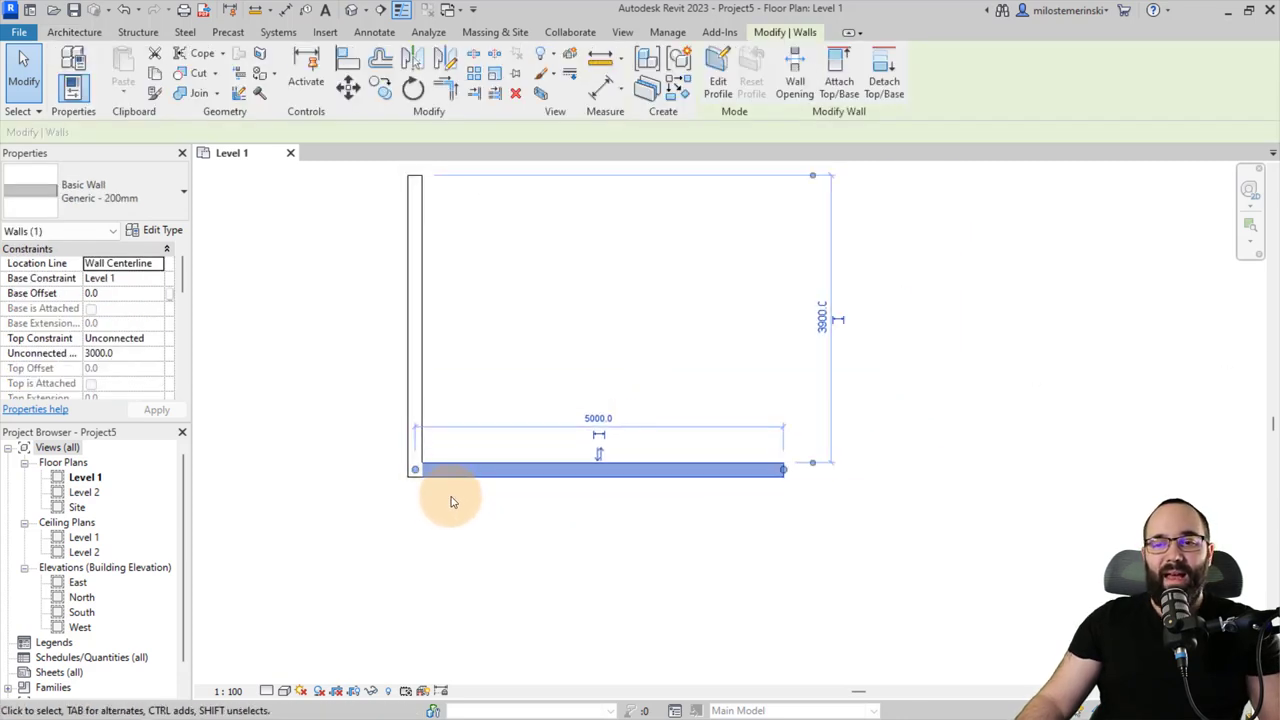
left_click(448, 495)
left_click_drag(446, 491, 326, 434)
left_click(134, 205)
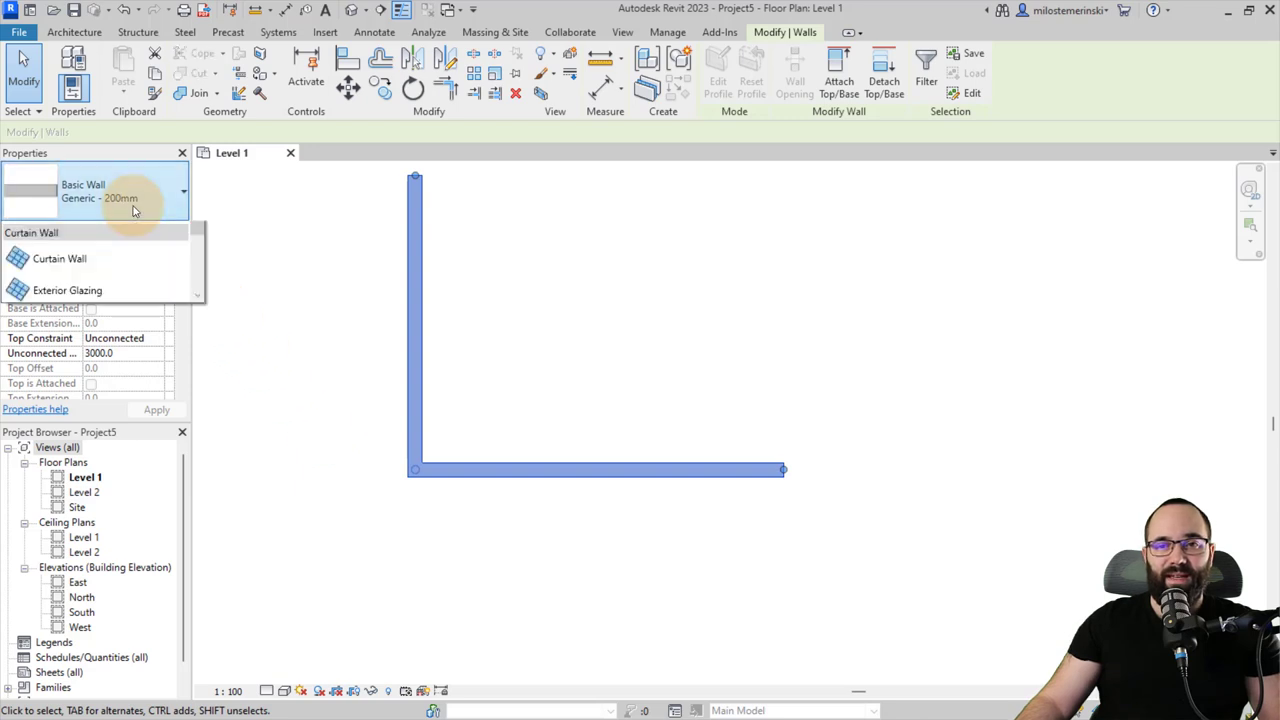
left_click(64, 358)
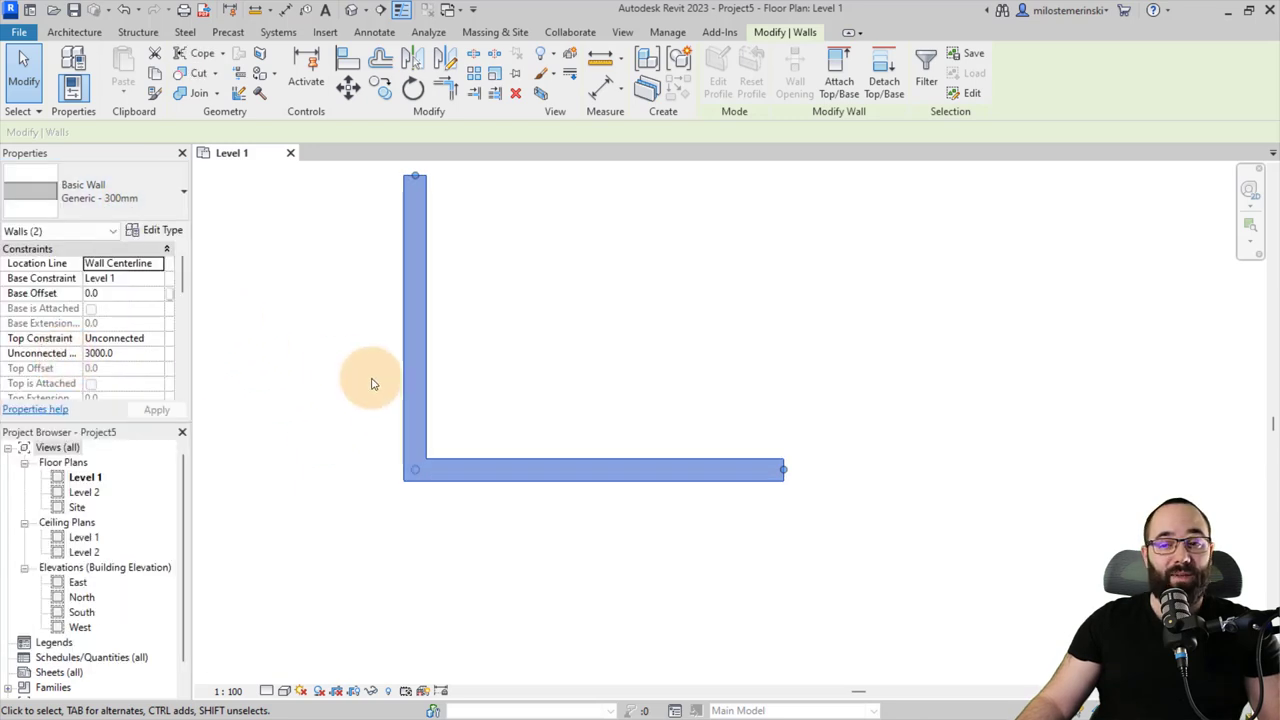
left_click(454, 412)
middle_click_drag(437, 443, 434, 461)
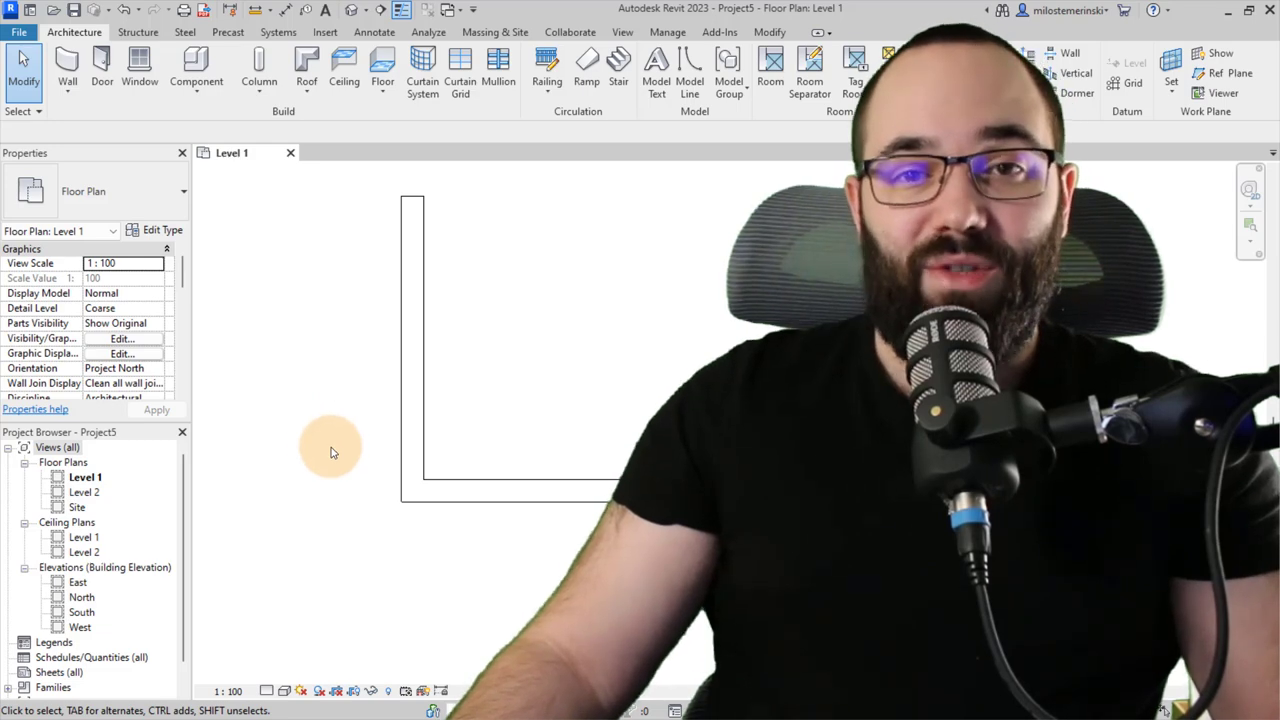
middle_click_drag(329, 449, 336, 461)
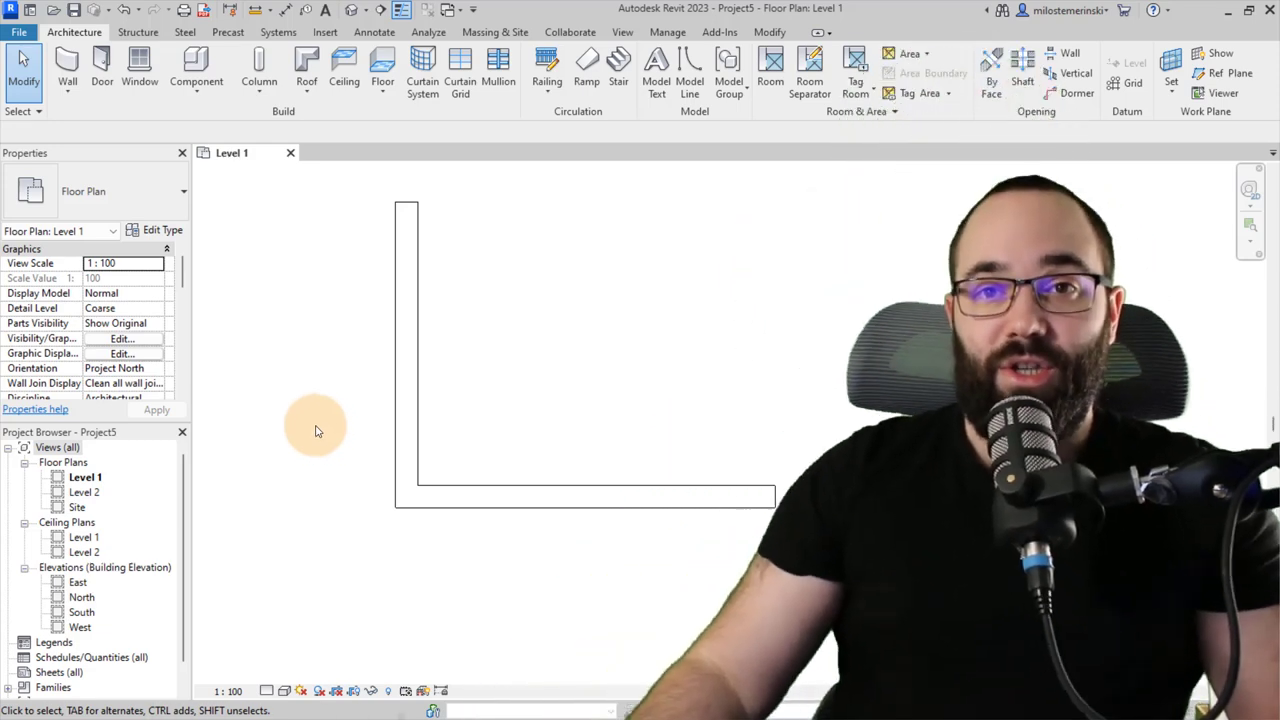
Step: Set up a Curtain Wall: Storefront wall with Base Offset 400 and Unconnected Height 1800
left_click(66, 72)
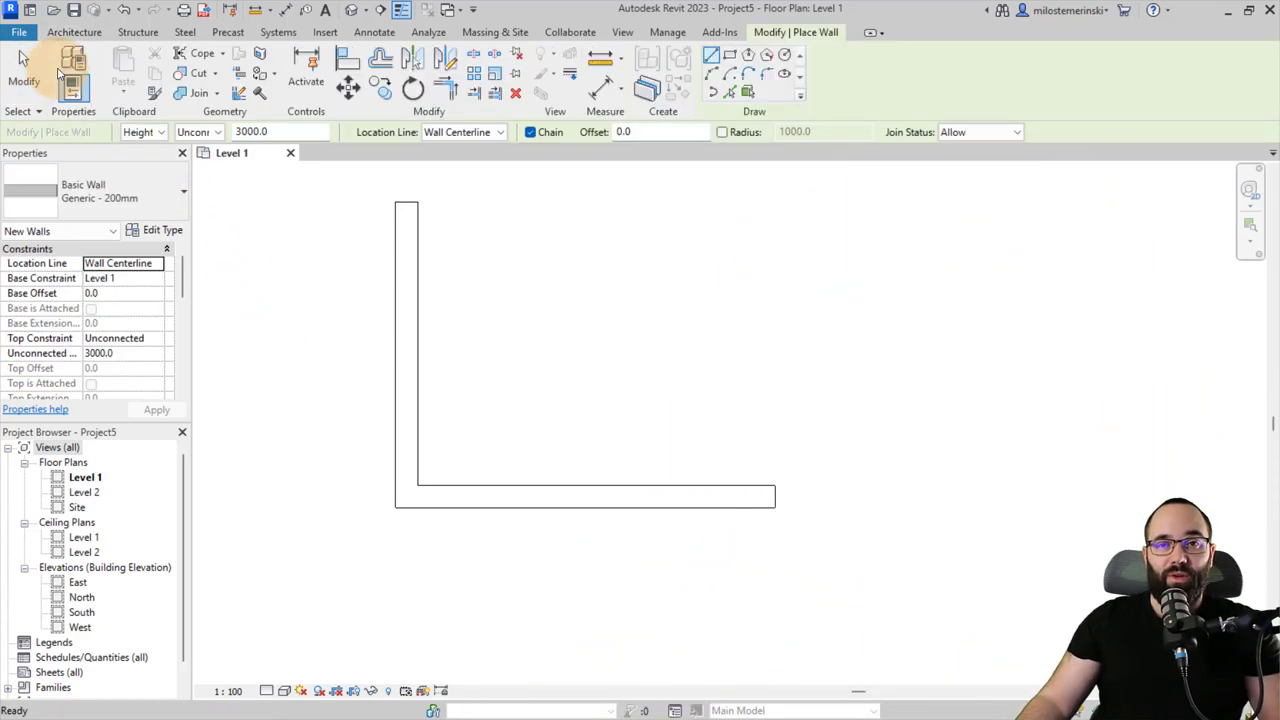
left_click(88, 196)
scroll(105, 337, "down", 2)
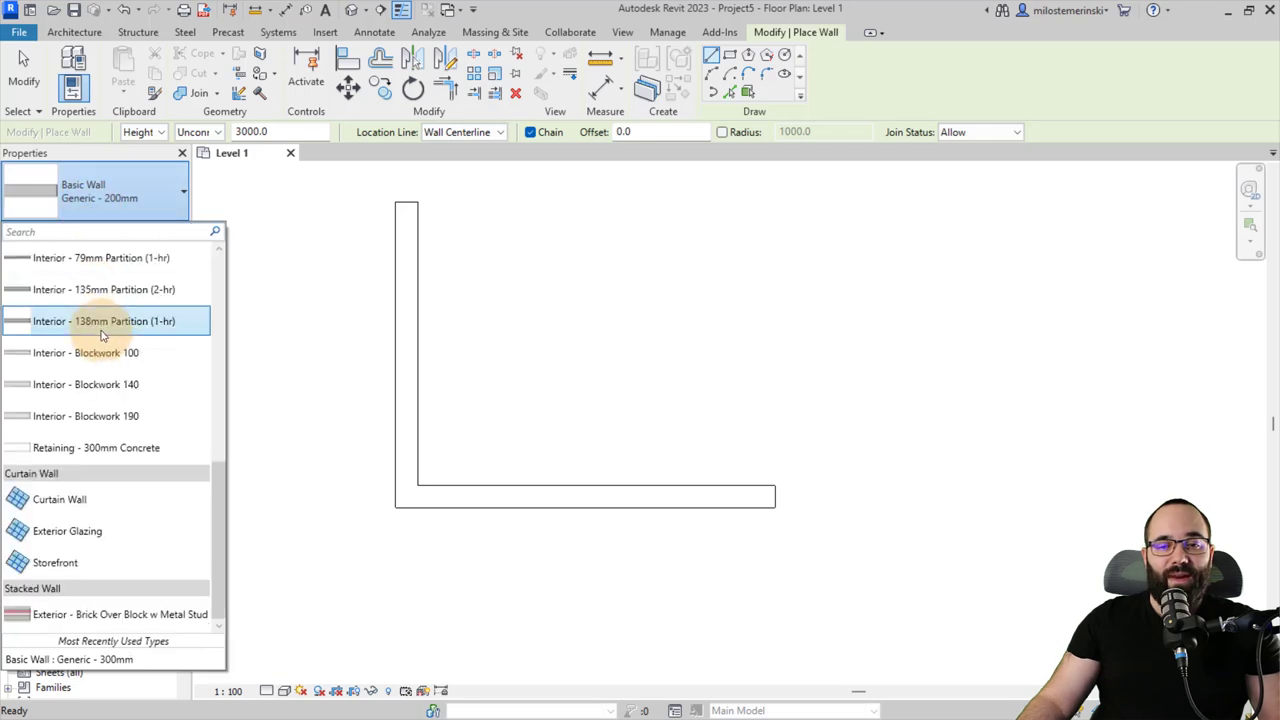
left_click(58, 563)
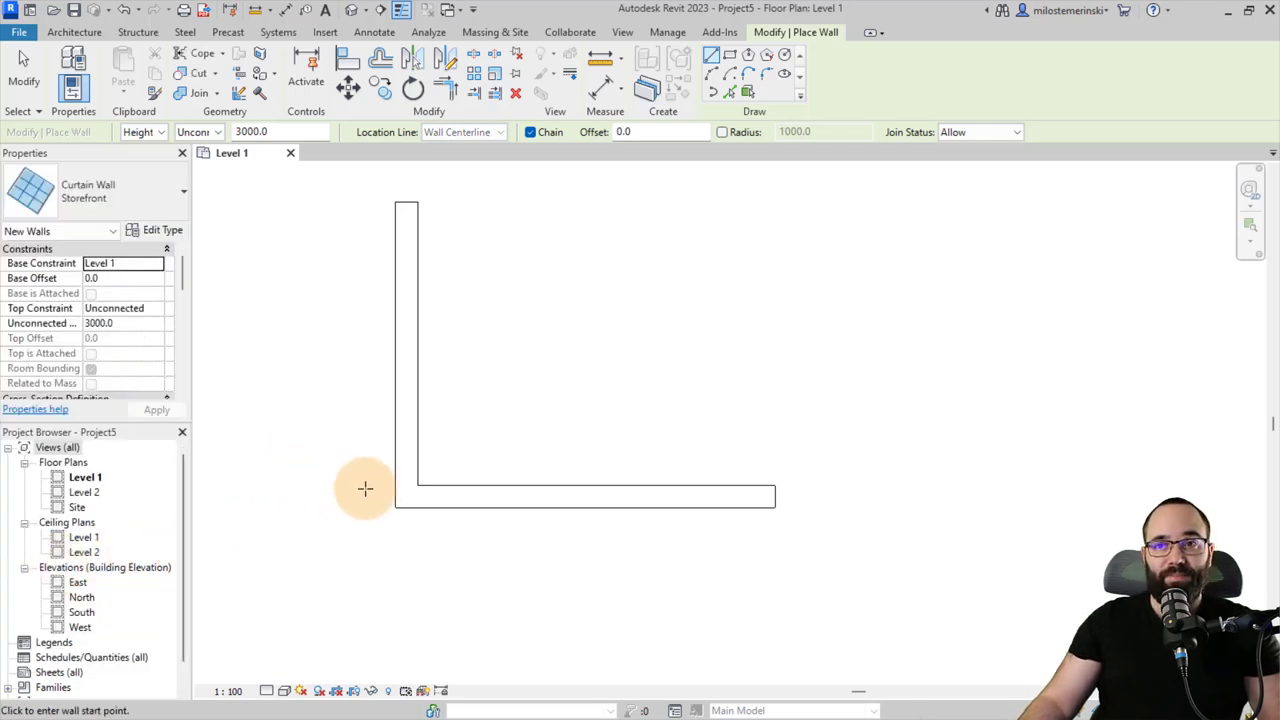
scroll(400, 500, "up", 5)
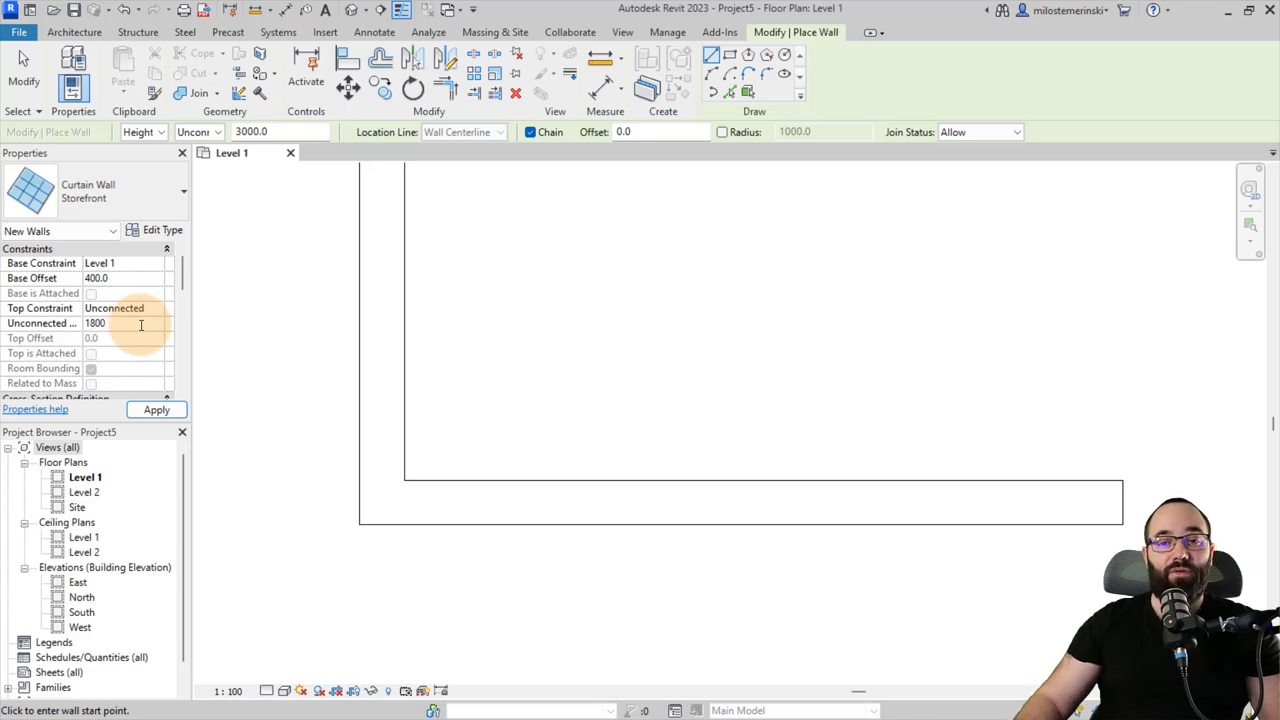
left_click(157, 410)
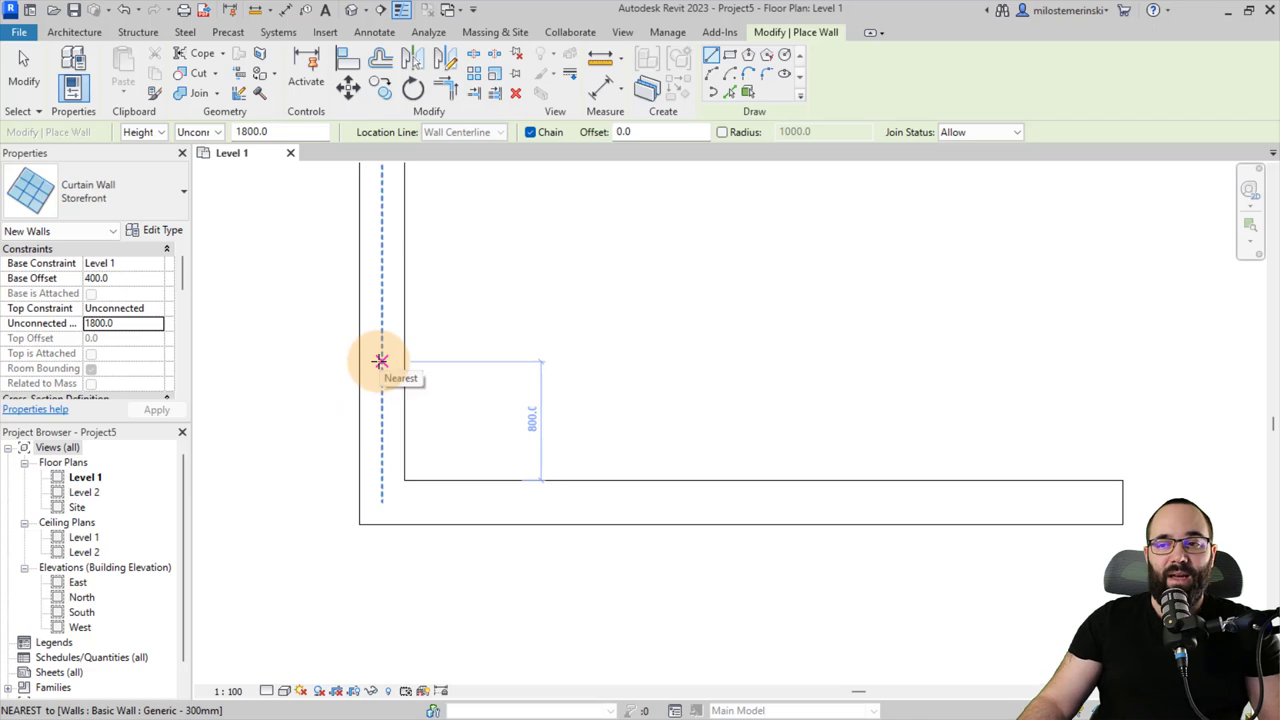
Step: Draw the storefront along both wall centerlines, wrapping the L's corner
left_click(381, 361)
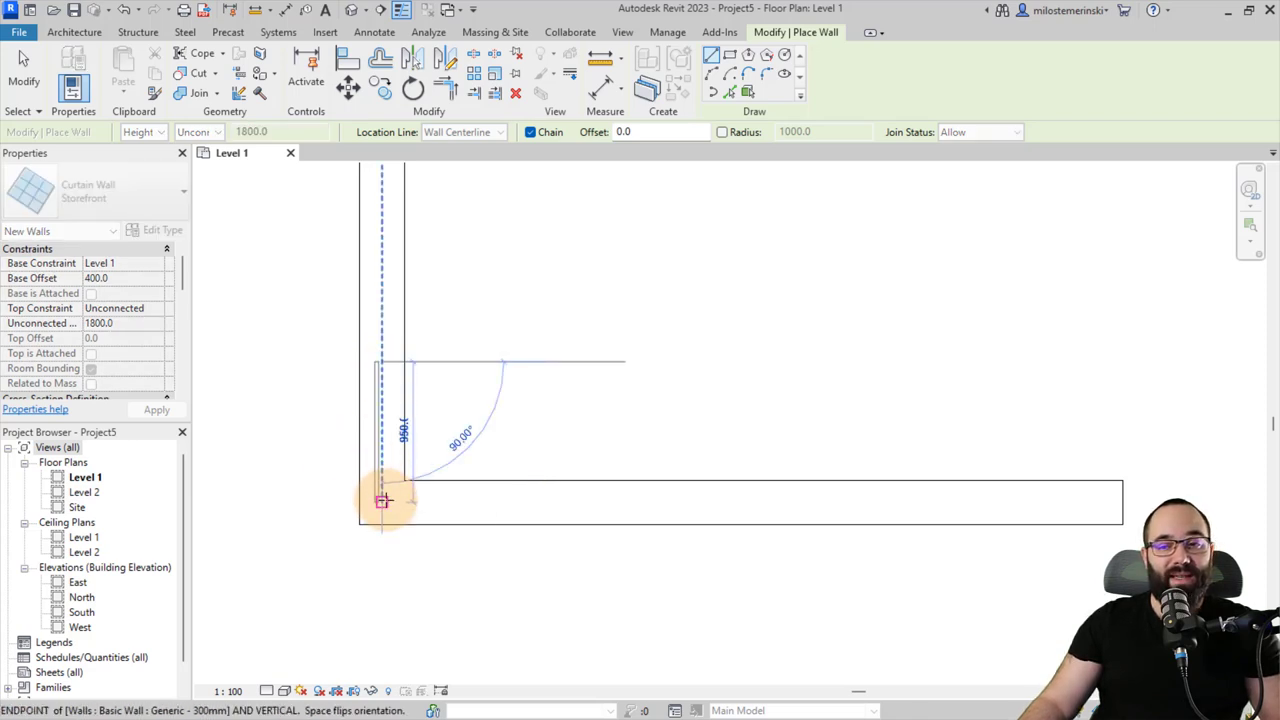
left_click(381, 501)
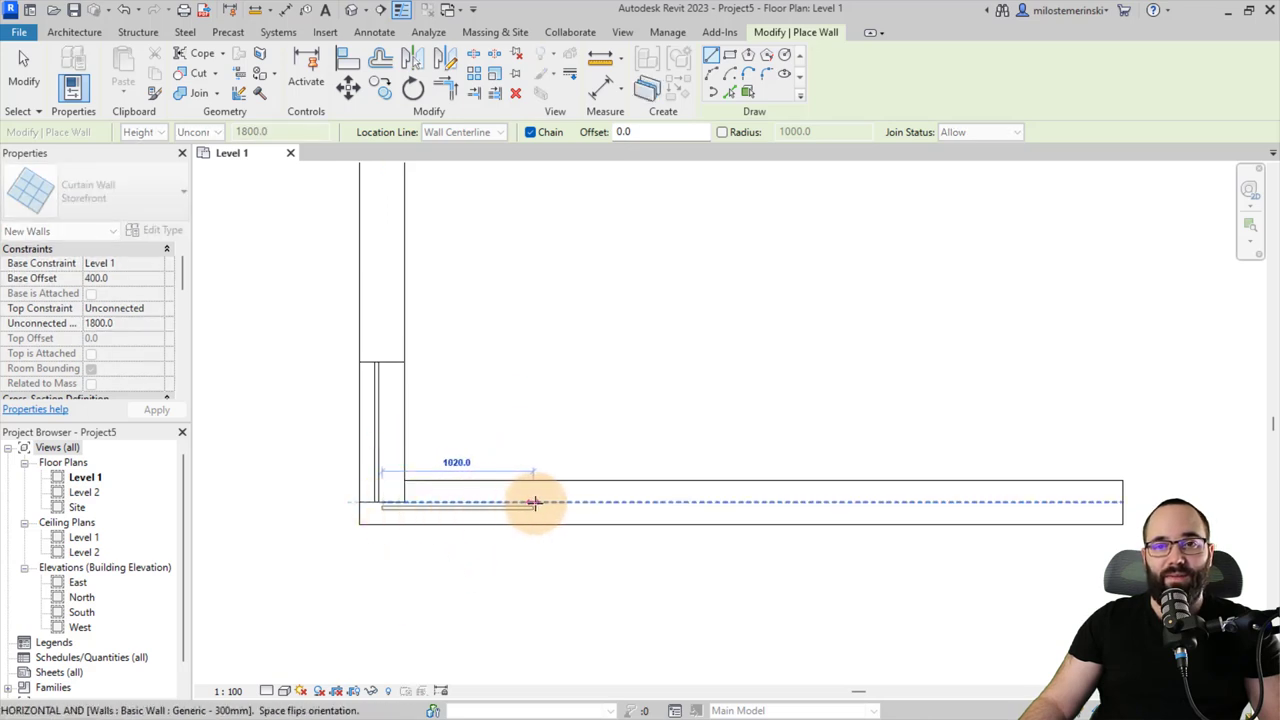
left_click(563, 502)
key("Escape")
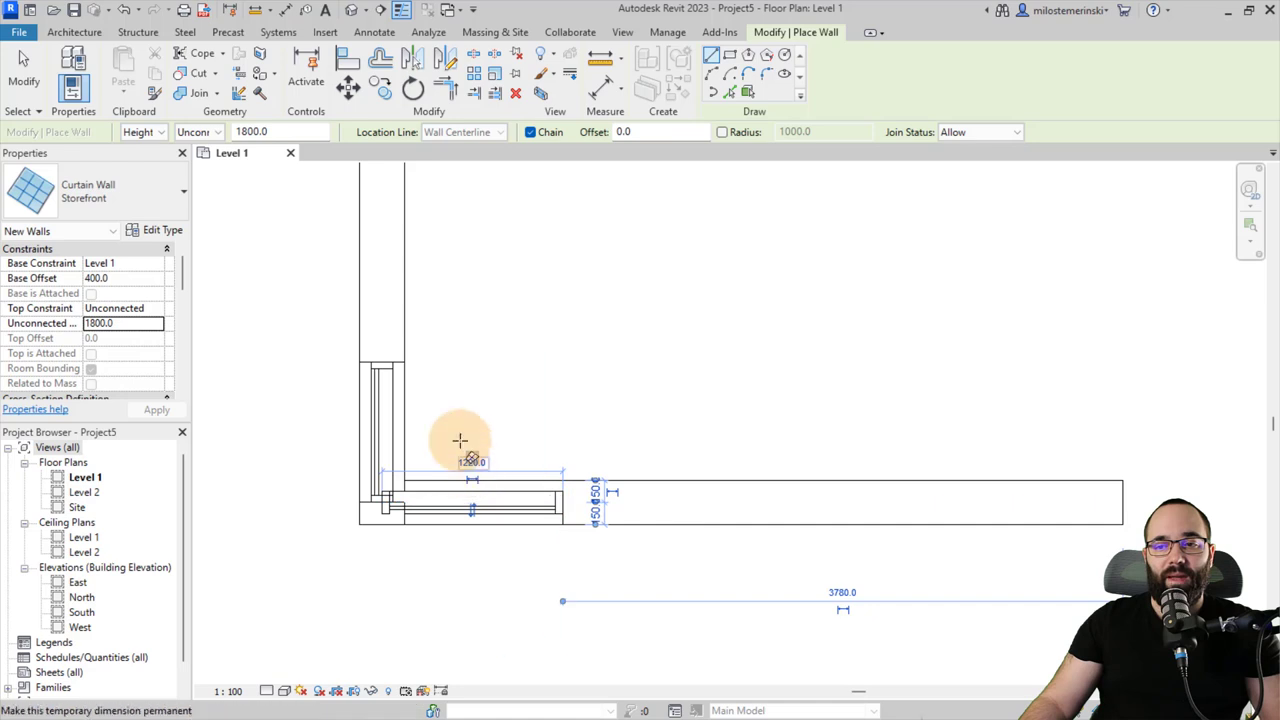
key("Escape")
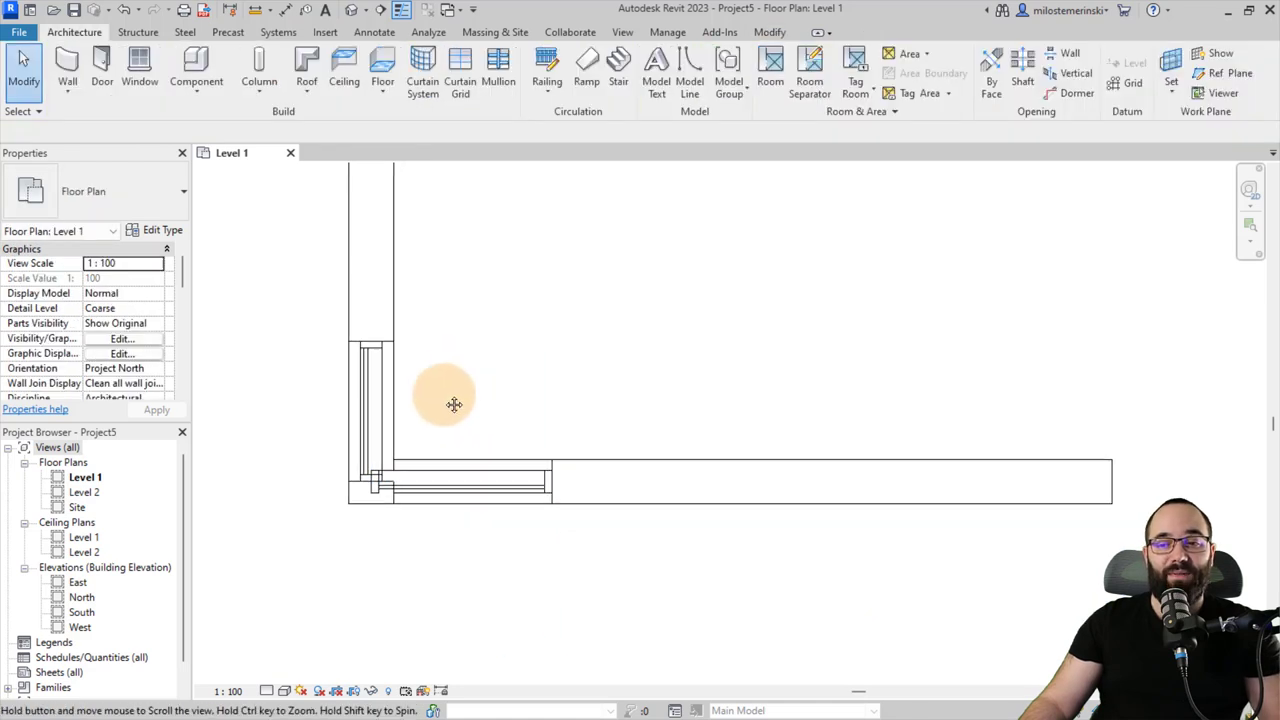
middle_click_drag(462, 425, 451, 403)
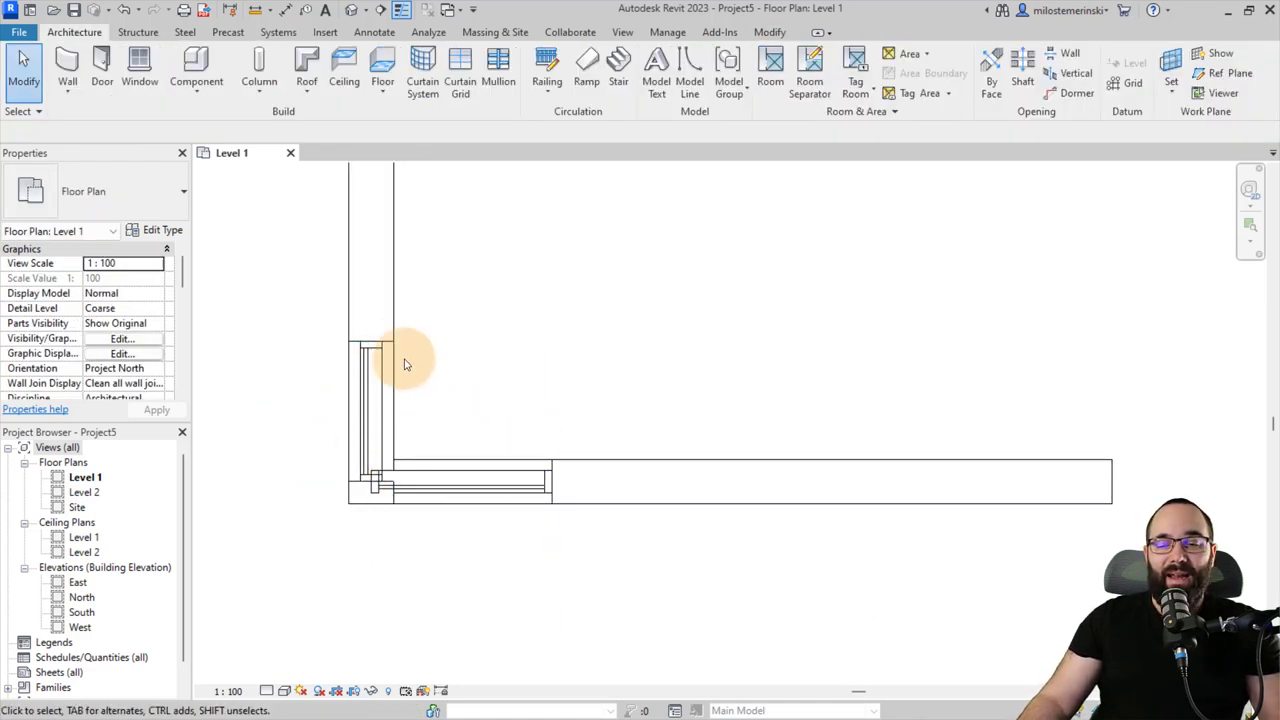
Step: Switch to the default 3D view and orbit toward the wall corner
scroll(375, 483, "up", 3)
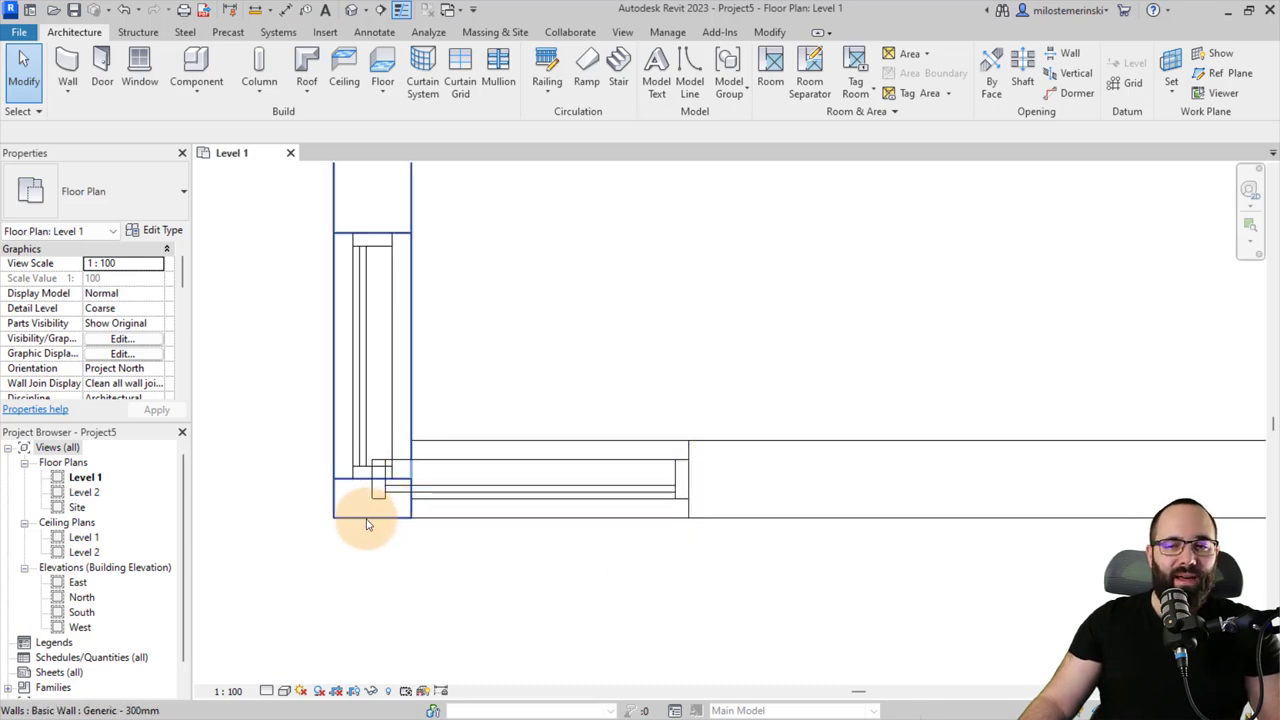
left_click(352, 510)
left_click(252, 535)
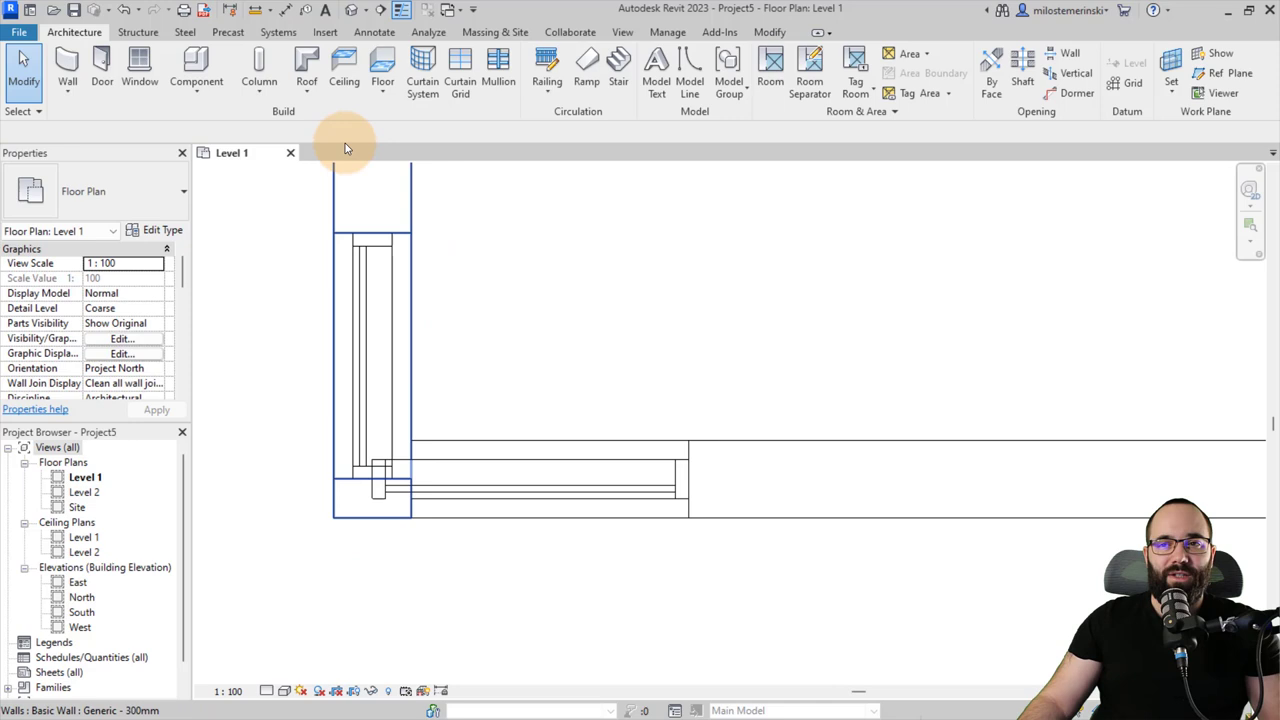
left_click(350, 12)
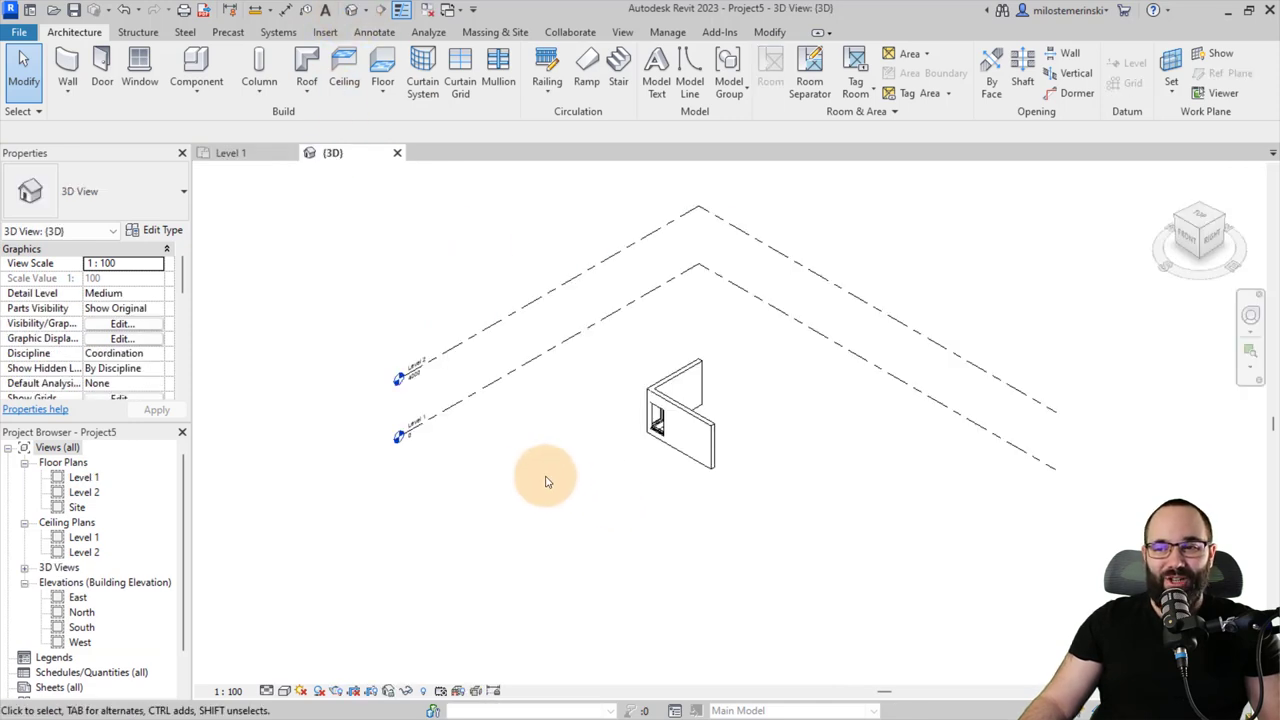
middle_click_drag(551, 474, 486, 406, "shift")
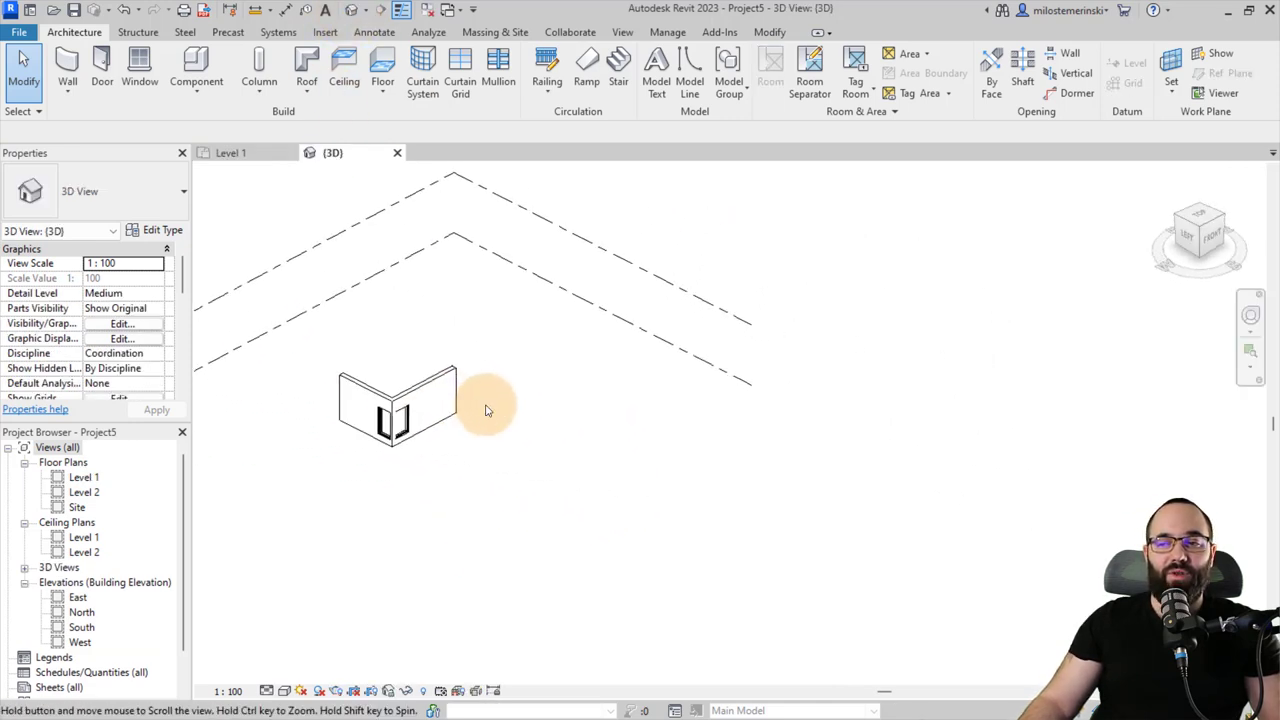
scroll(386, 423, "up", 5)
middle_click_drag(373, 421, 533, 568, "shift")
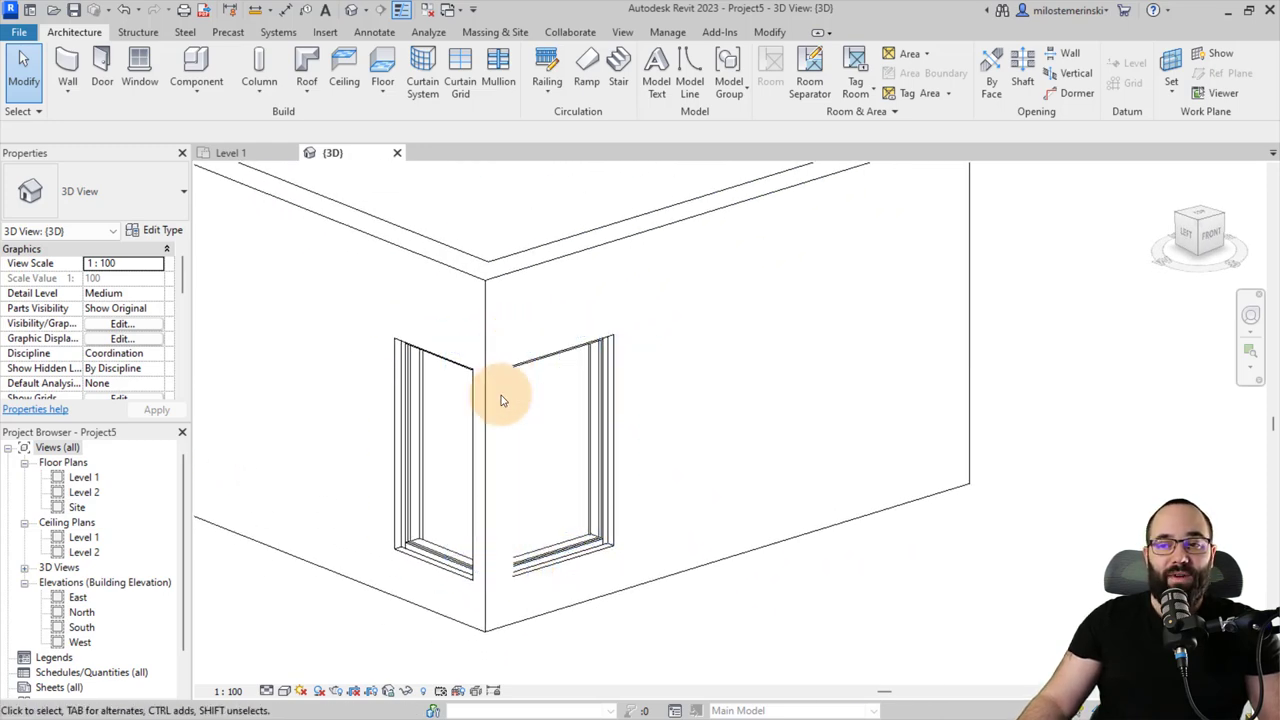
Step: Turn the left wall toward the viewer and select it for inspection
left_click(490, 407)
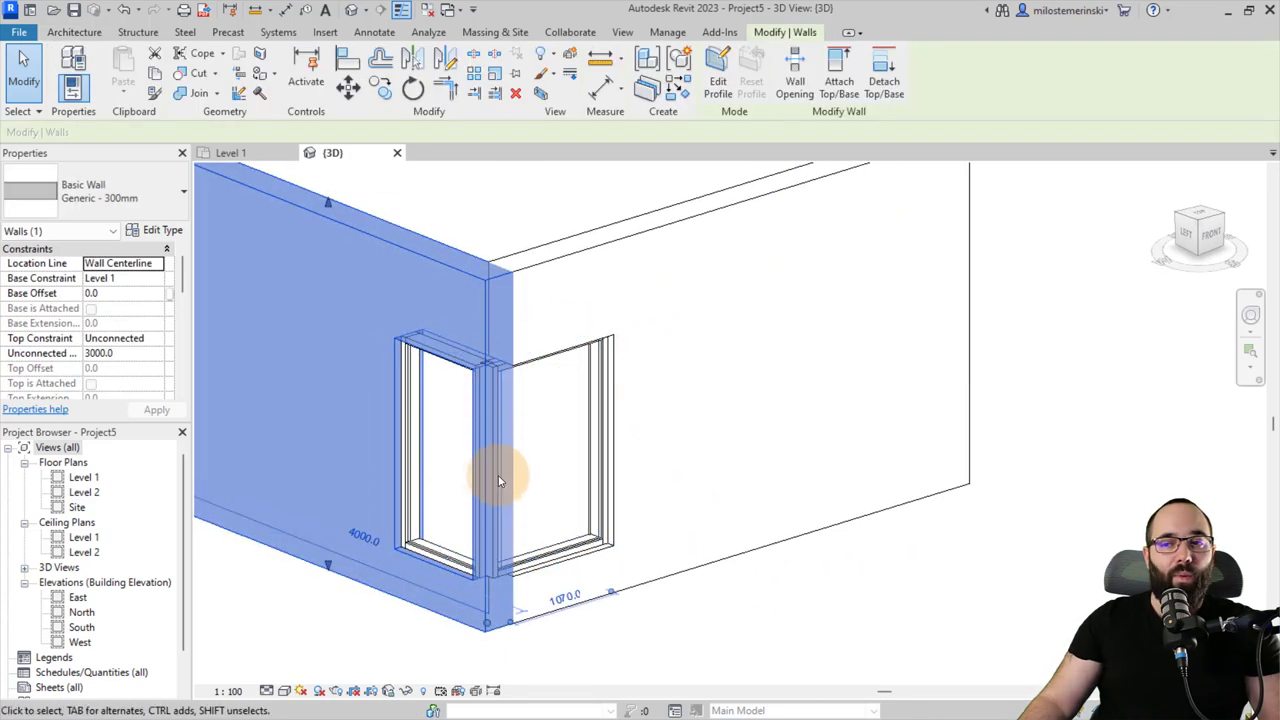
middle_click_drag(463, 464, 514, 466, "shift")
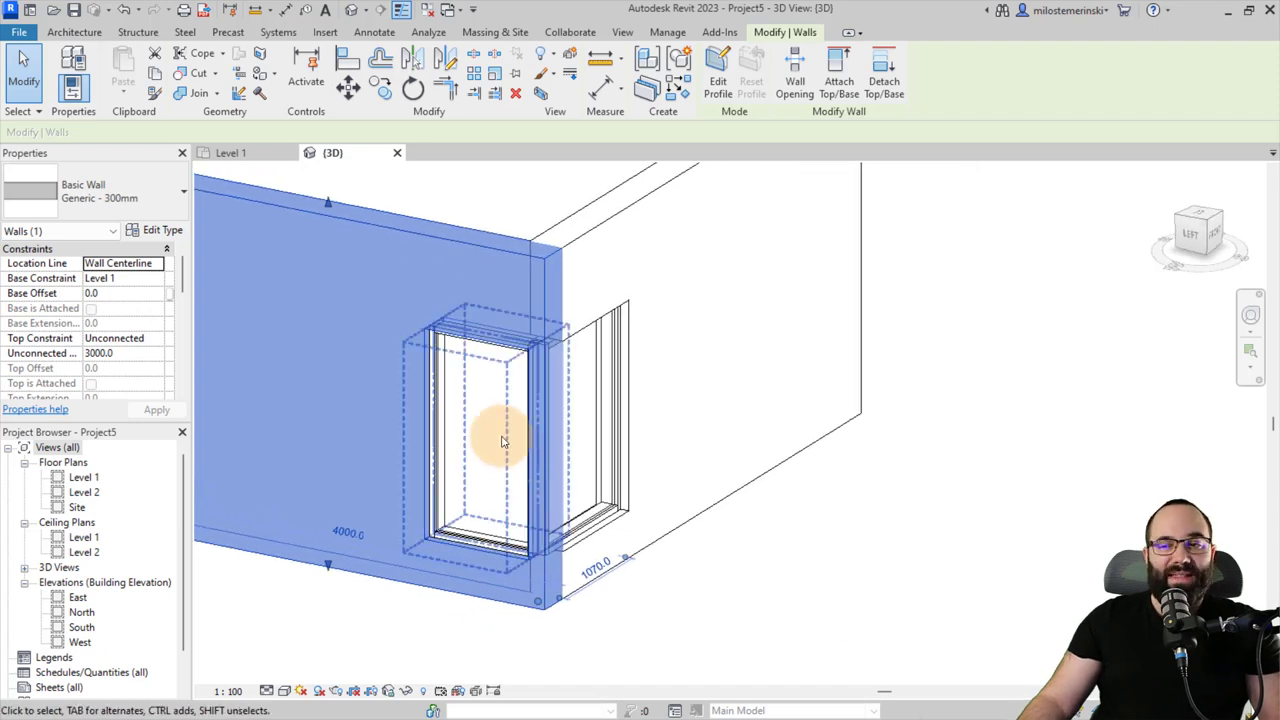
key("Escape")
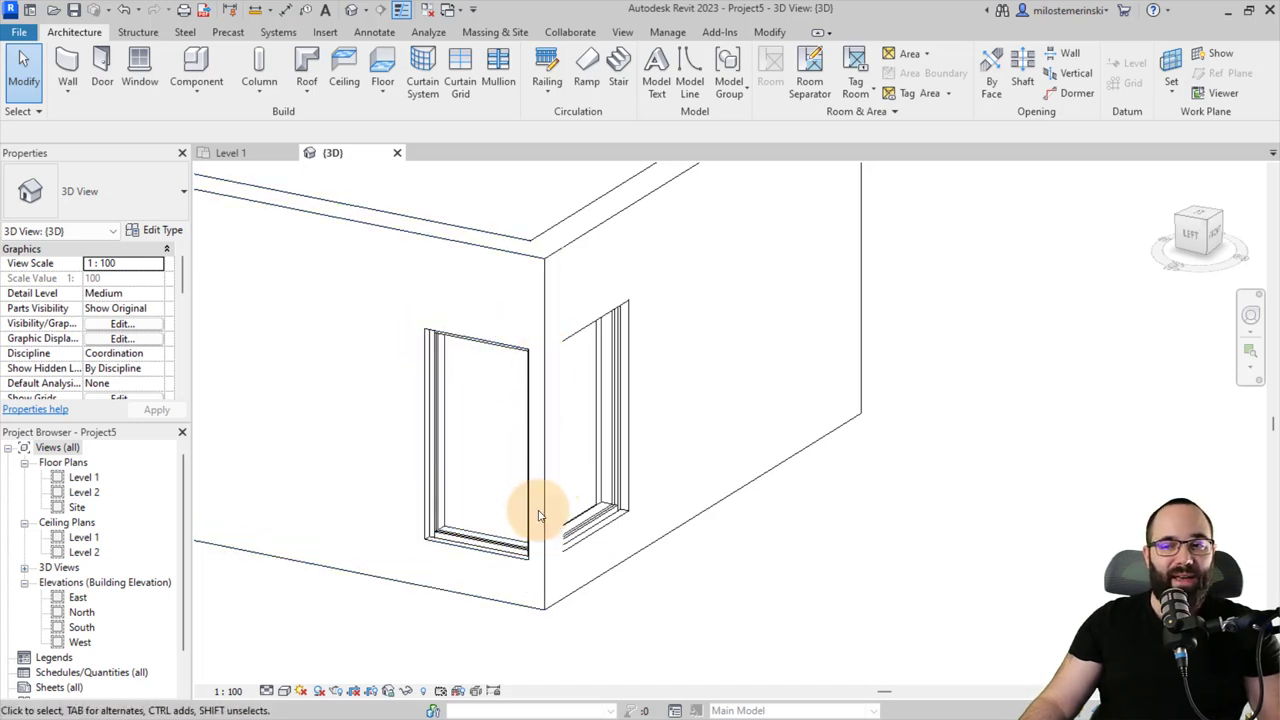
scroll(520, 518, "up", 1)
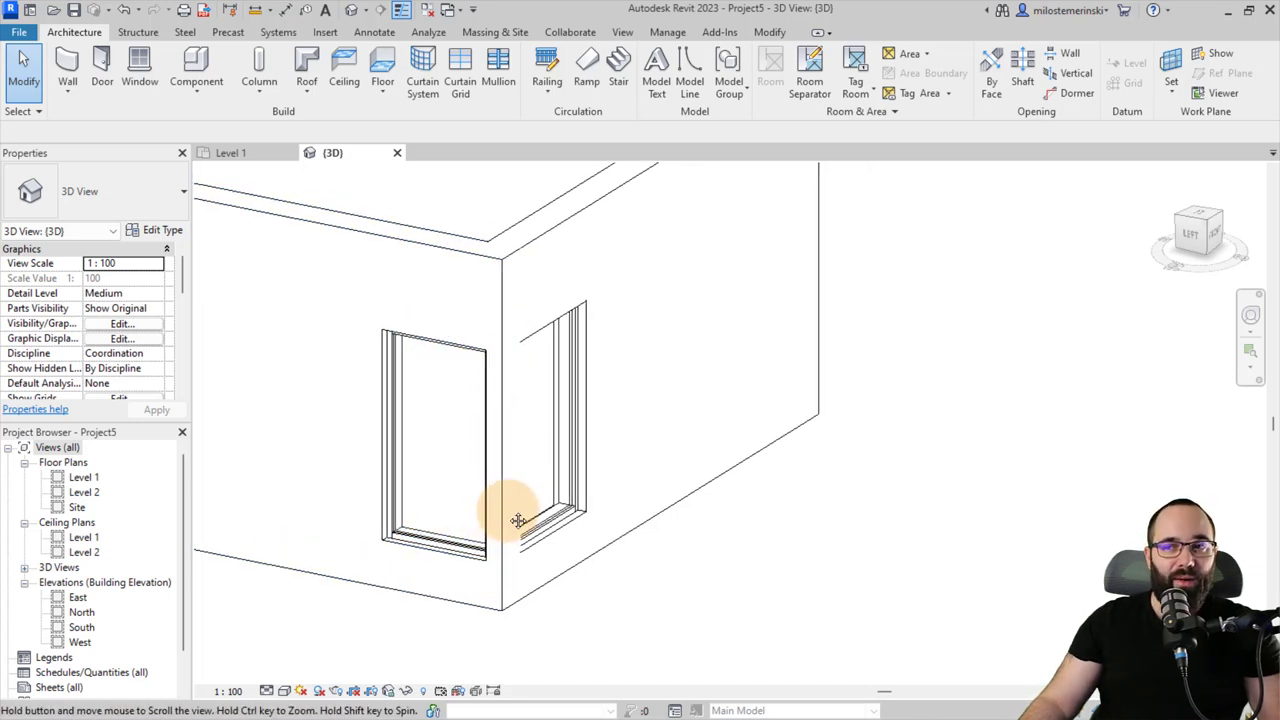
scroll(443, 491, "down", 1)
left_click(440, 256)
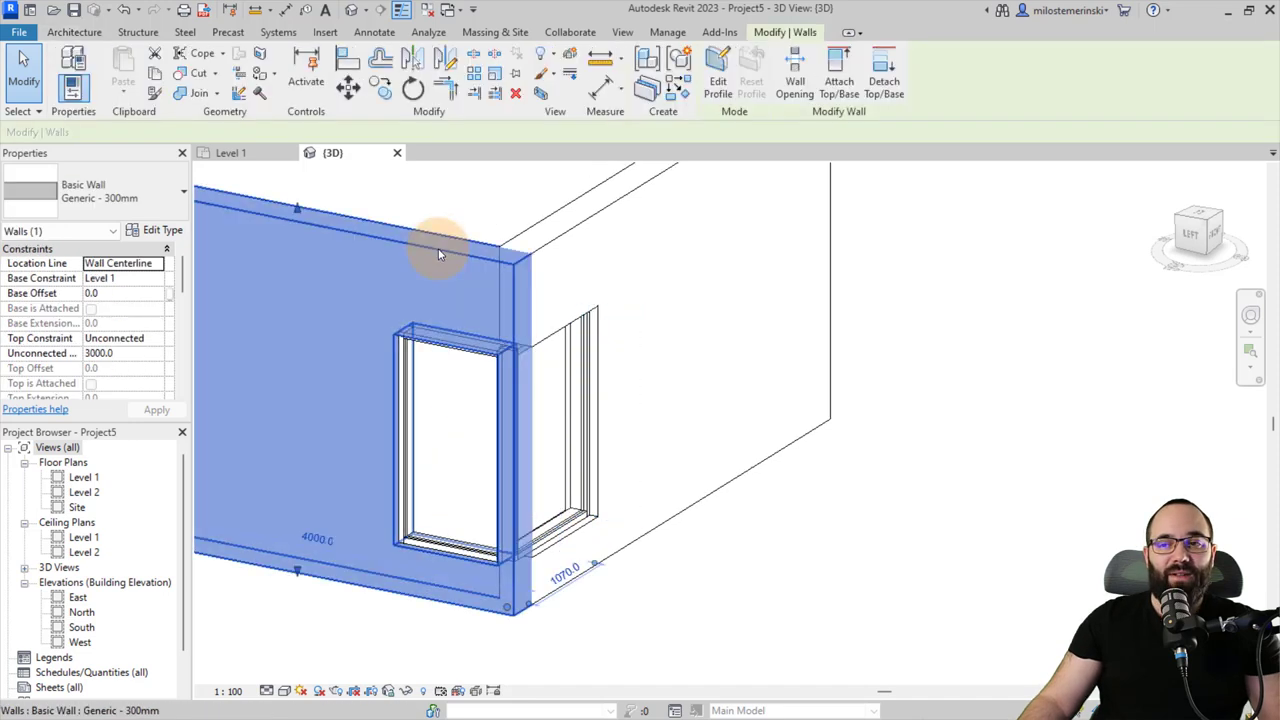
Step: Edit the left wall's profile, aligning its sketch edges to the left and bottom mullions
left_click(717, 86)
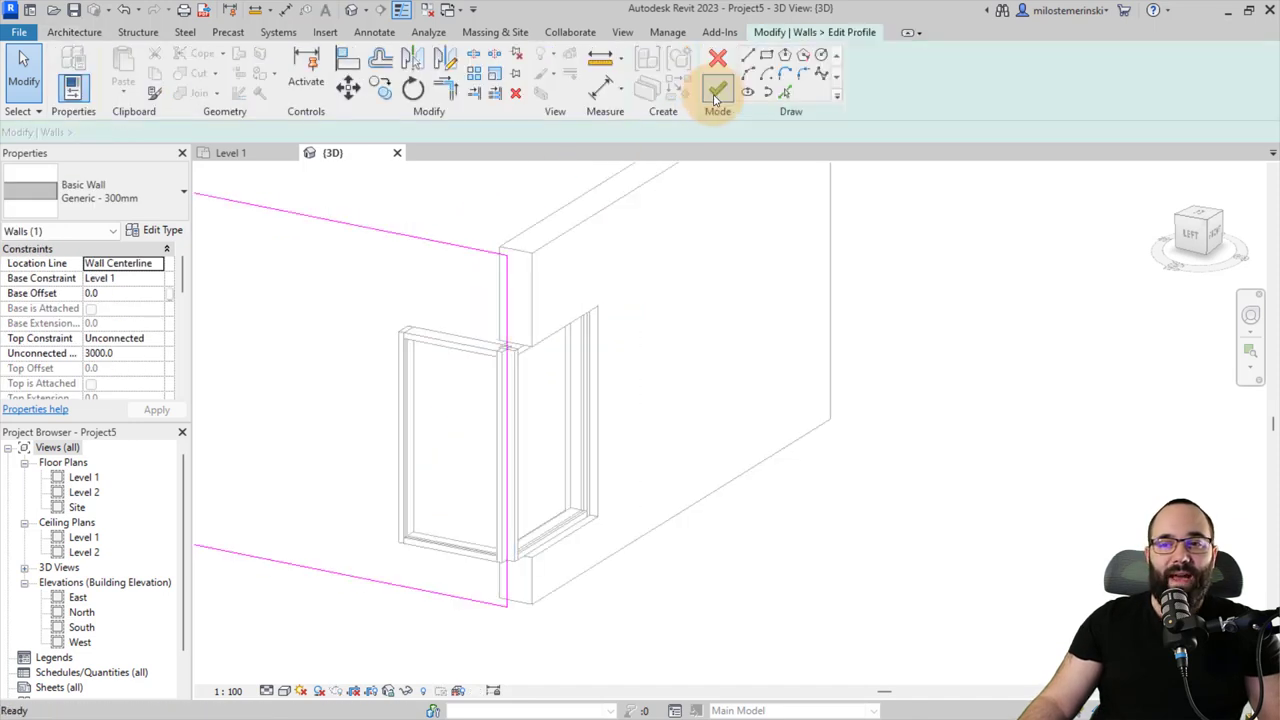
middle_click_drag(406, 337, 470, 345, "shift")
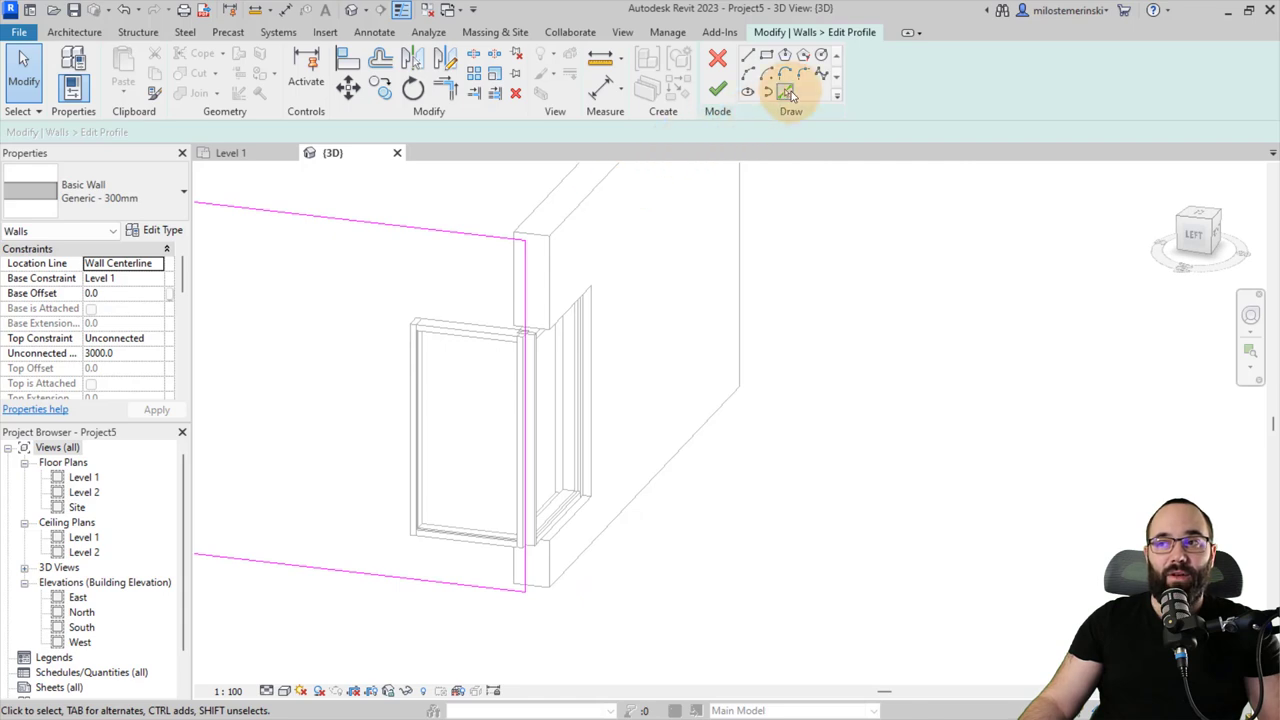
left_click(784, 91)
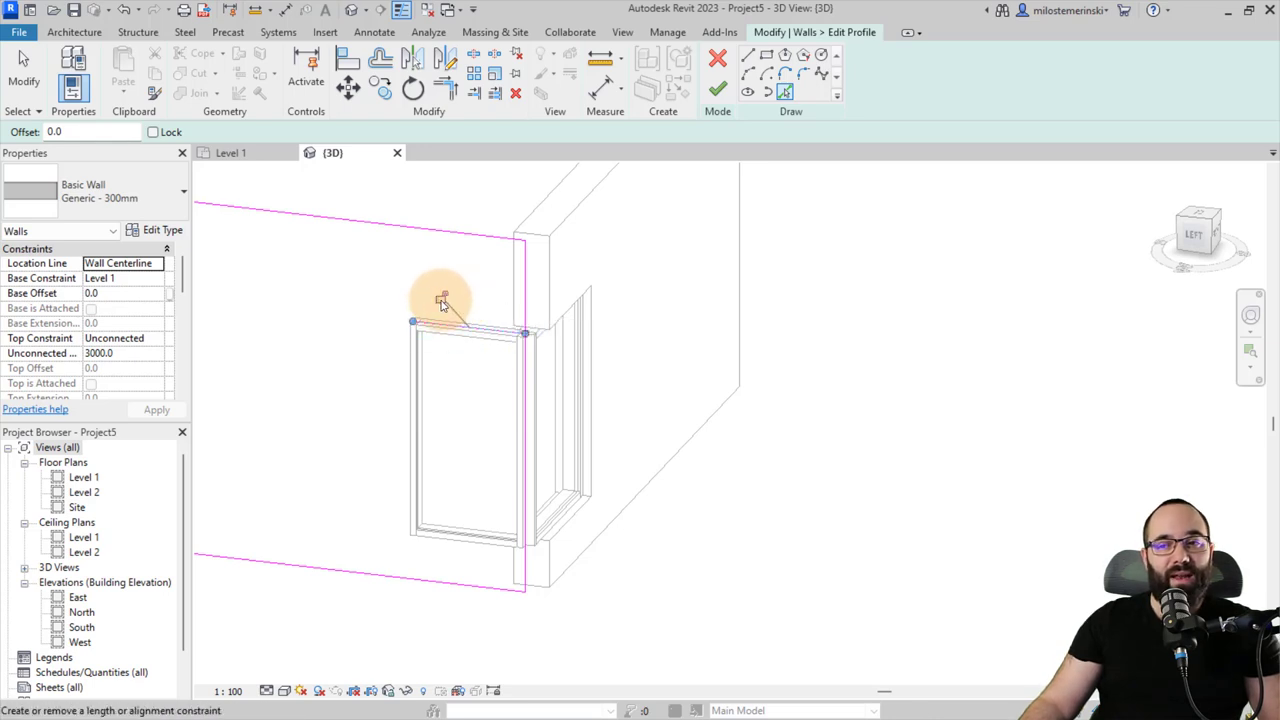
left_click(412, 376)
left_click(414, 372)
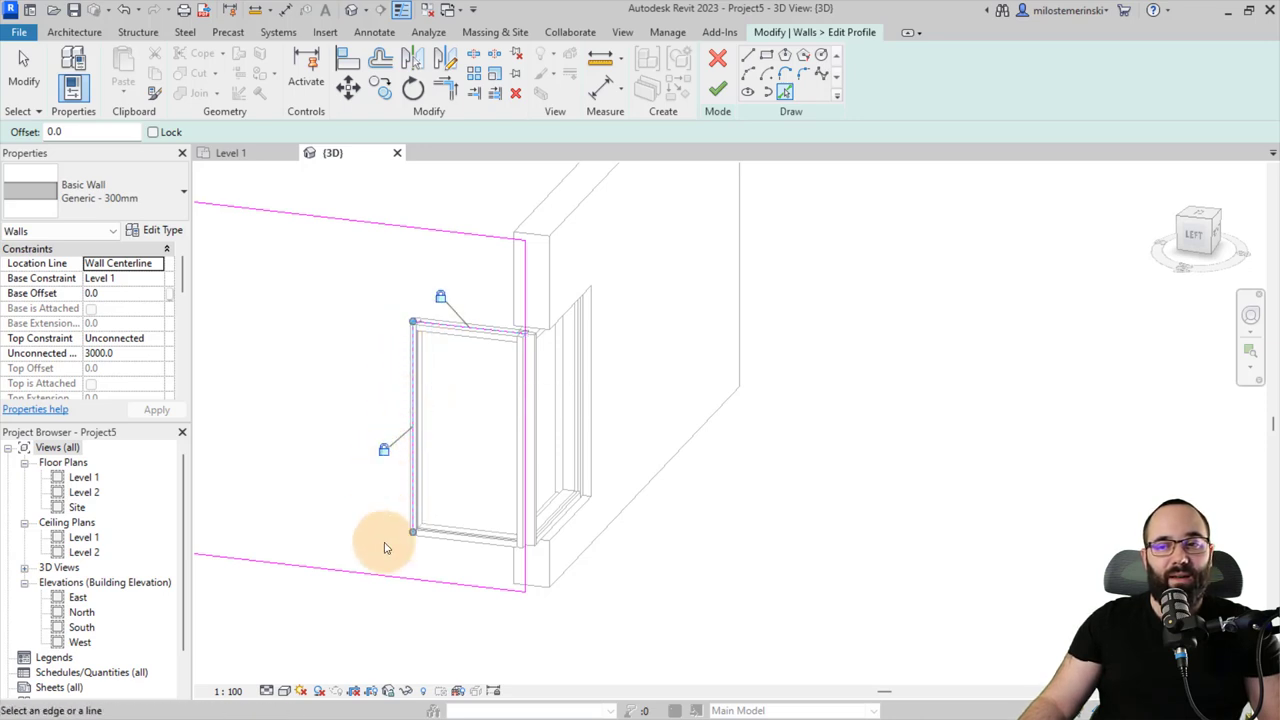
left_click(447, 550)
left_click(452, 552)
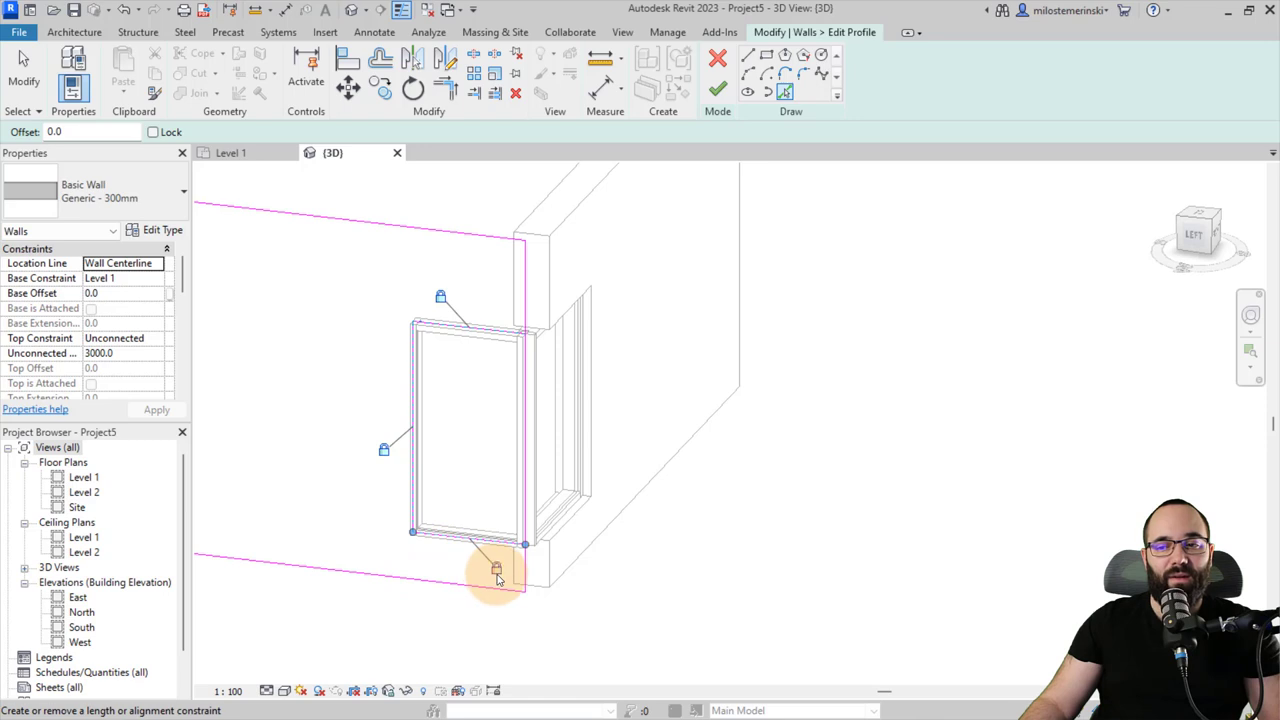
Step: Align the right sketch edge to its mullion and trim the lines into a closed corner
left_click(543, 505)
middle_click_drag(543, 505, 547, 487, "shift")
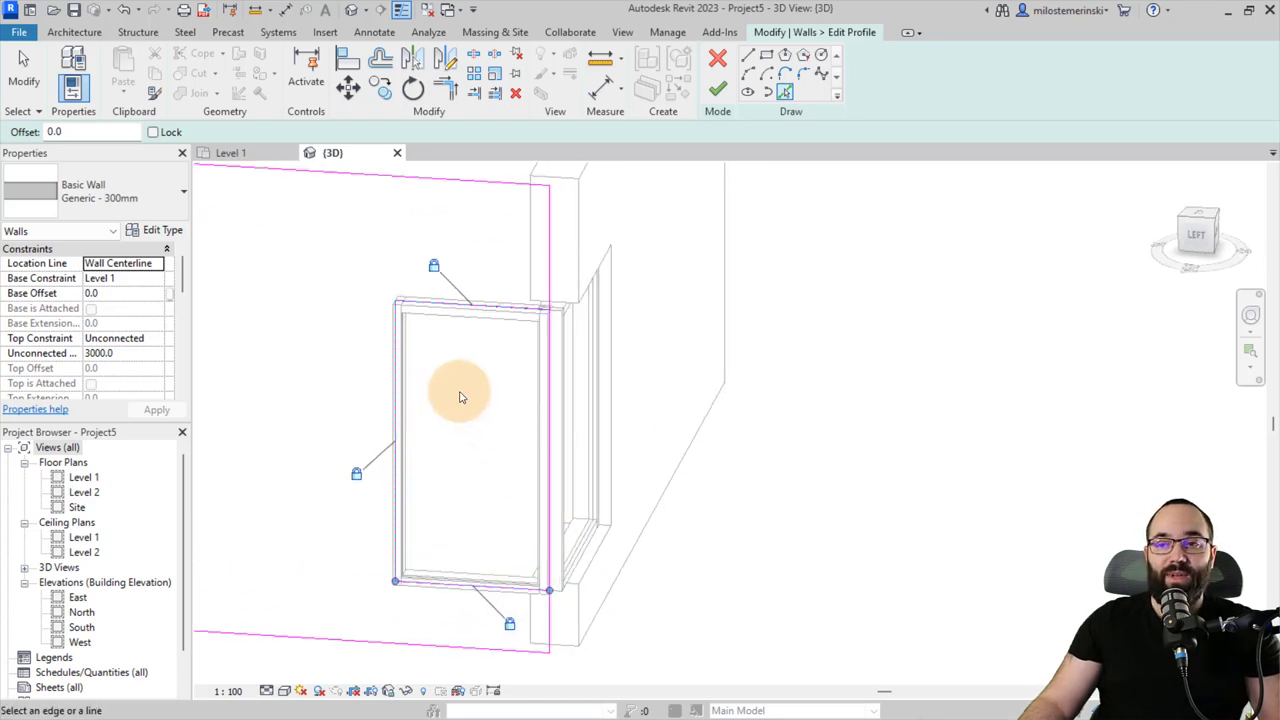
middle_click_drag(460, 397, 423, 400)
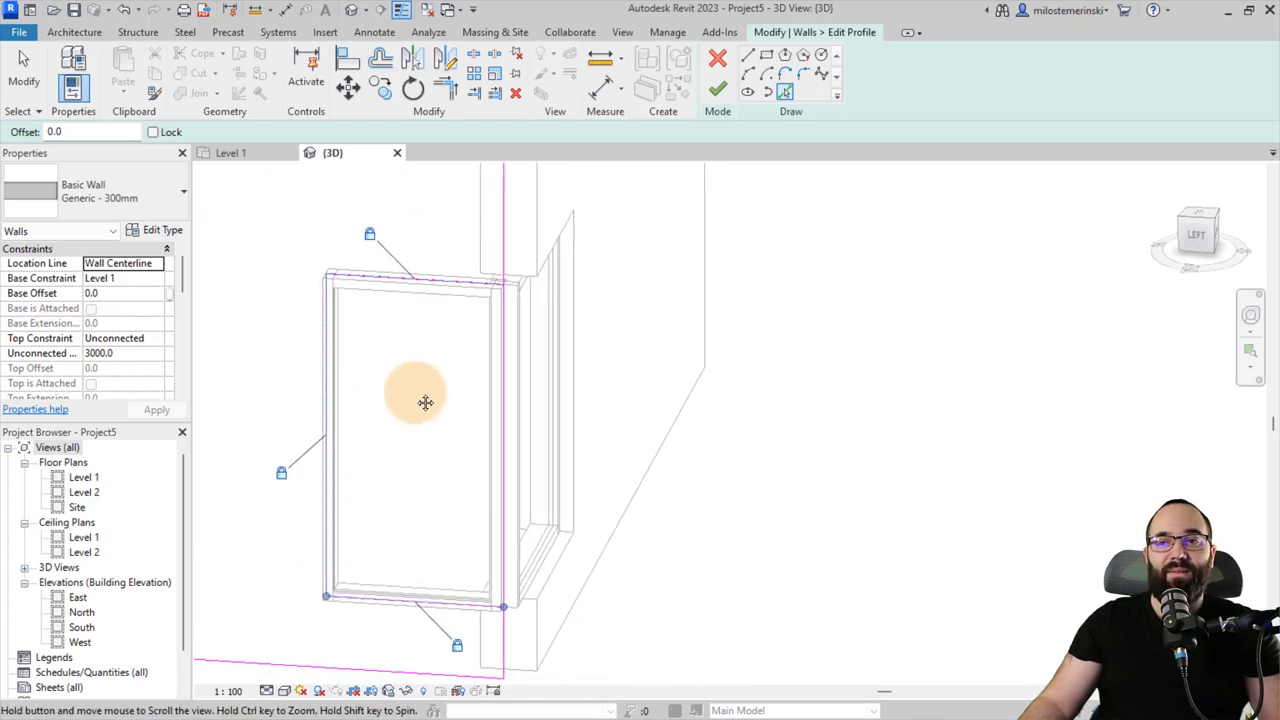
left_click(474, 57)
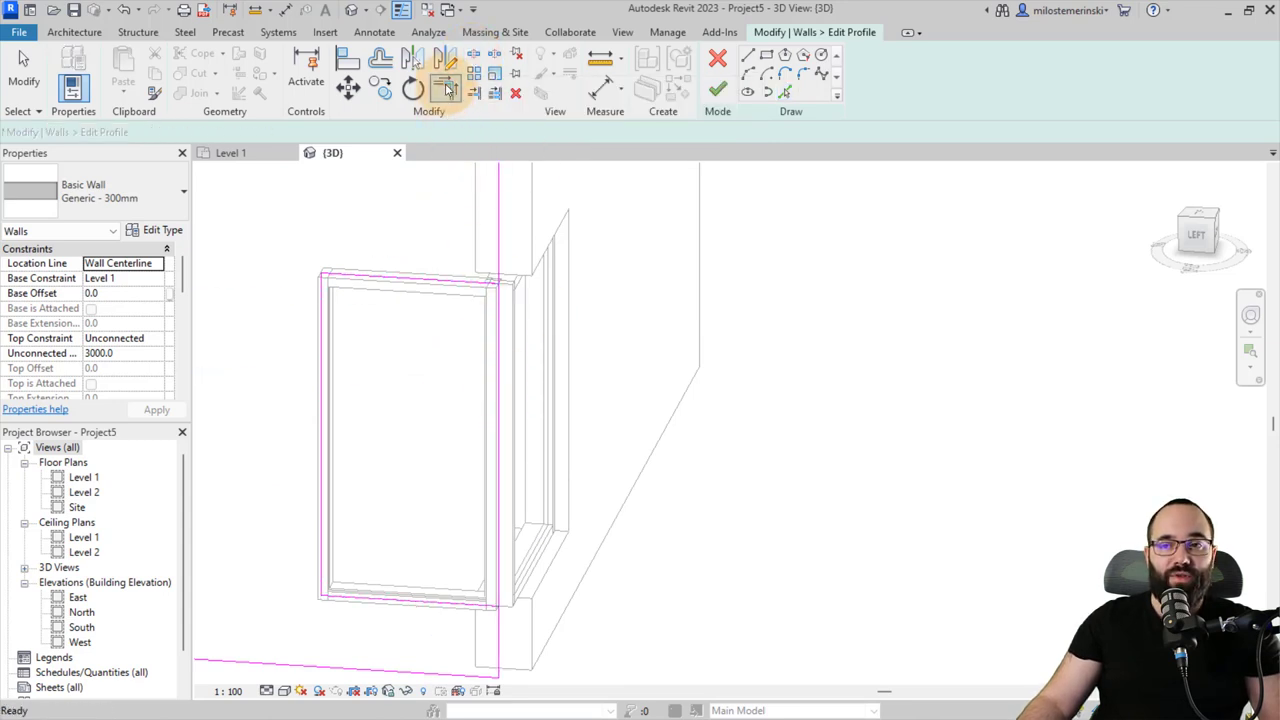
left_click(497, 247)
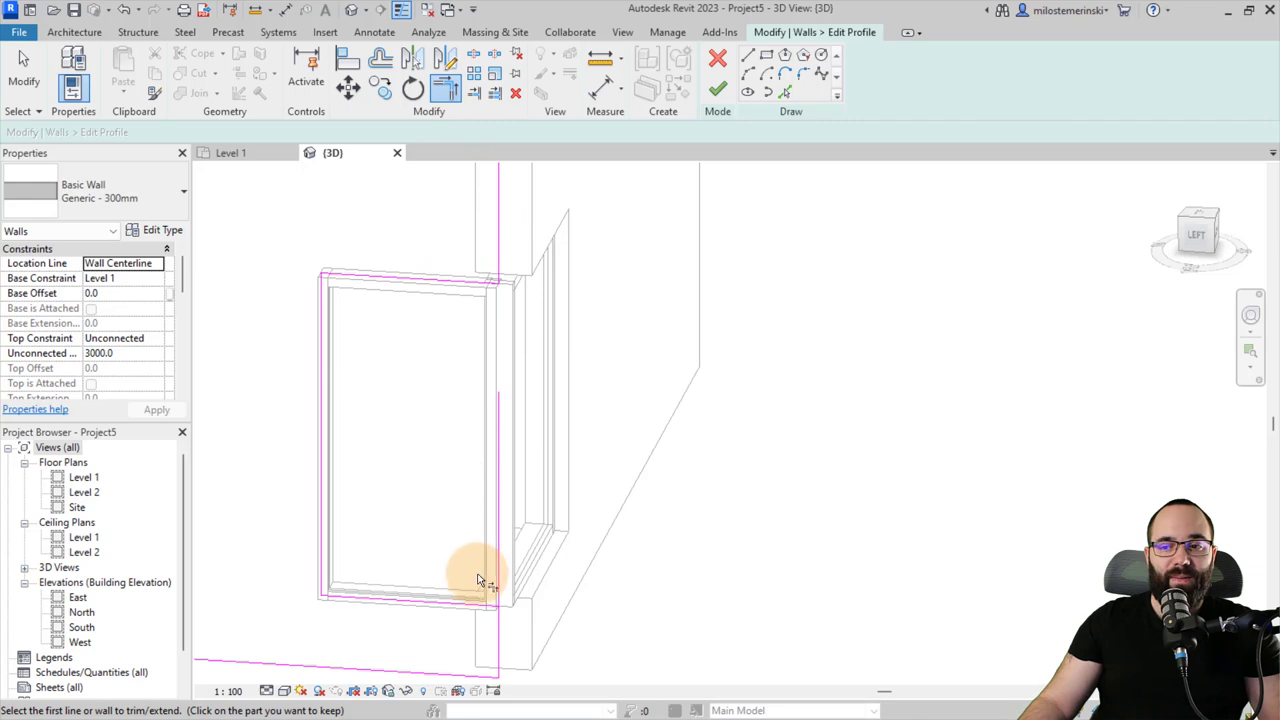
scroll(431, 483, "down", 3)
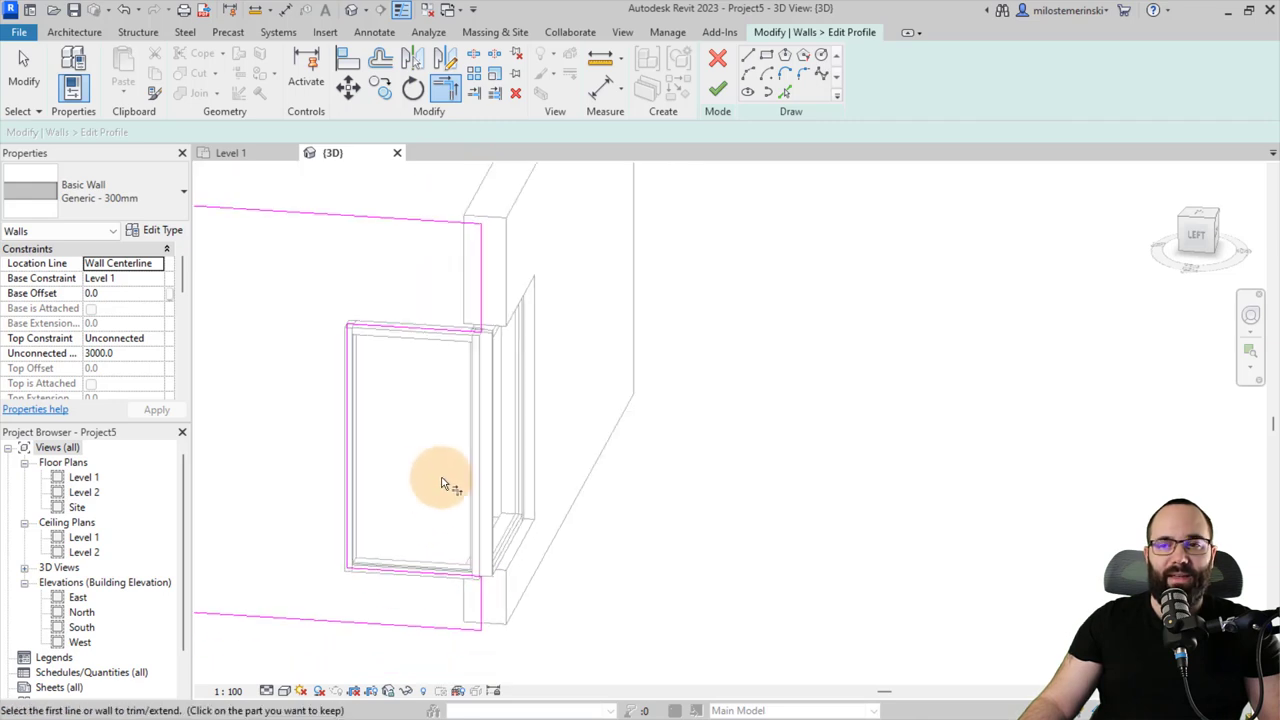
Step: Finish the left wall's profile edit and select the right-hand wall
left_click(717, 89)
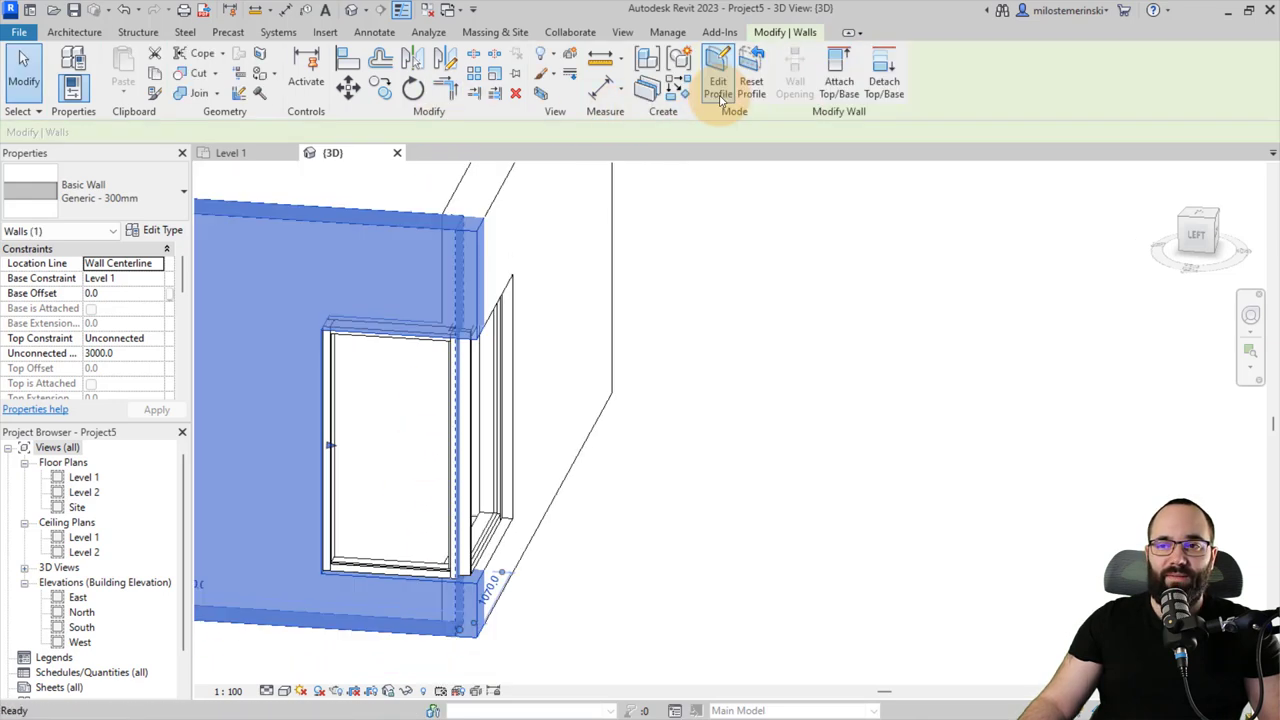
middle_click_drag(643, 444, 506, 500, "shift")
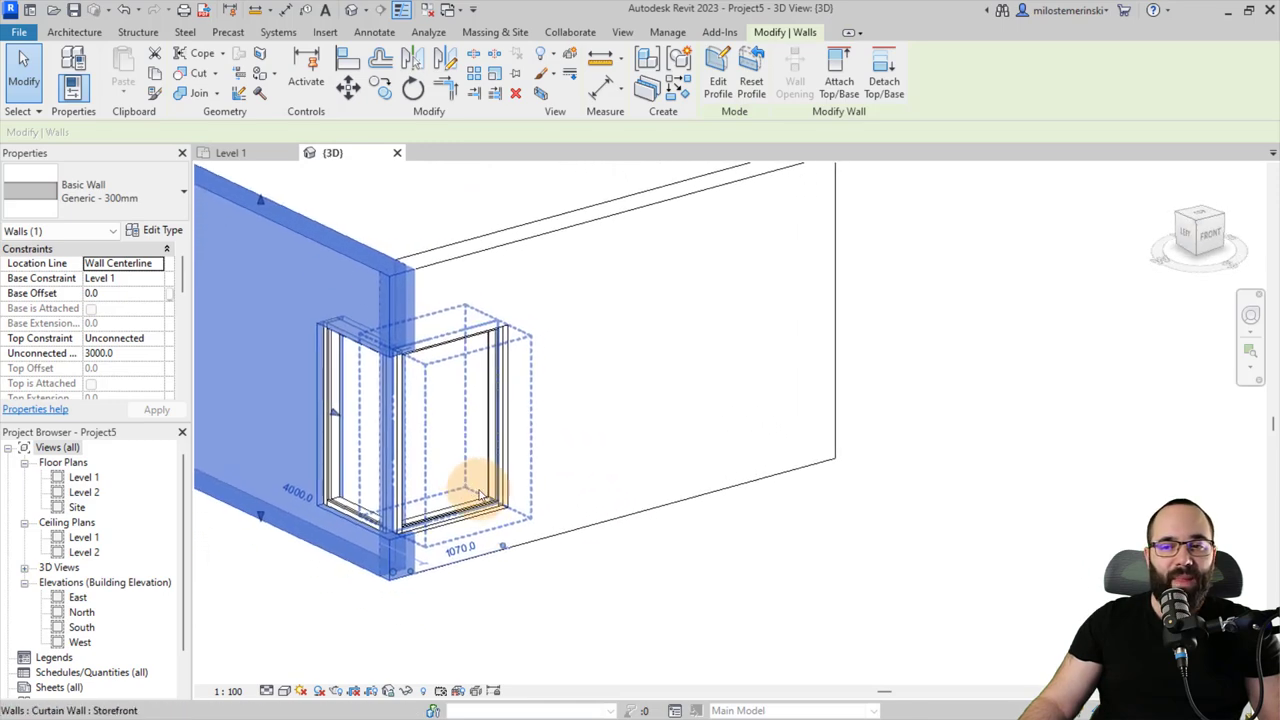
key("Escape")
left_click(427, 268)
middle_click_drag(442, 312, 453, 461, "shift")
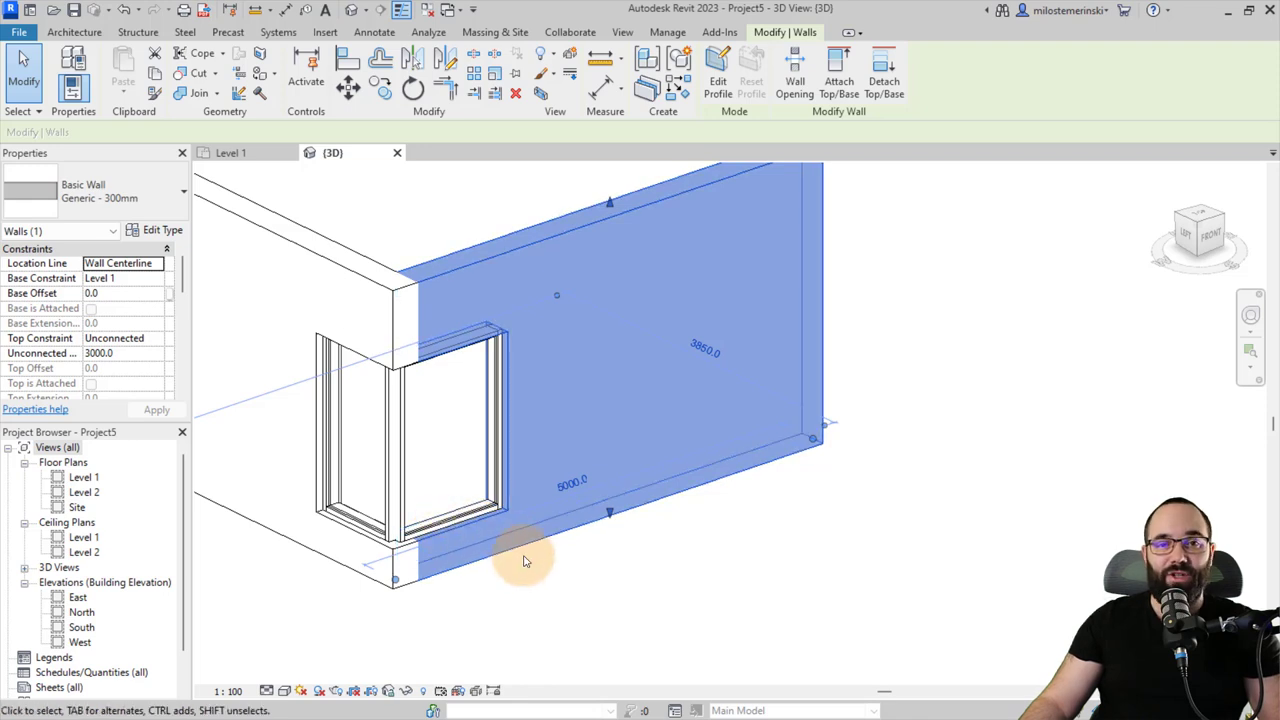
middle_click_drag(505, 598, 434, 309, "shift")
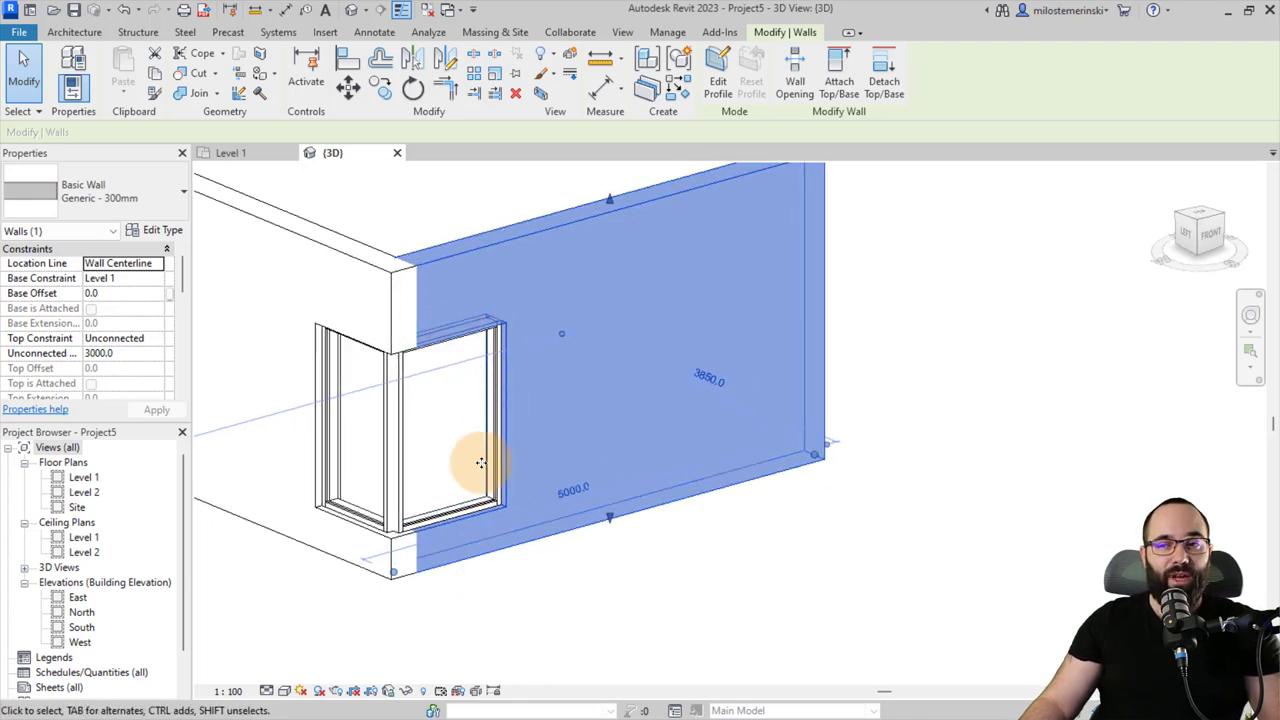
Step: Edit the right wall's profile, locking sketch lines to the window's top, right and bottom edges
left_click(717, 85)
scroll(443, 331, "up", 2)
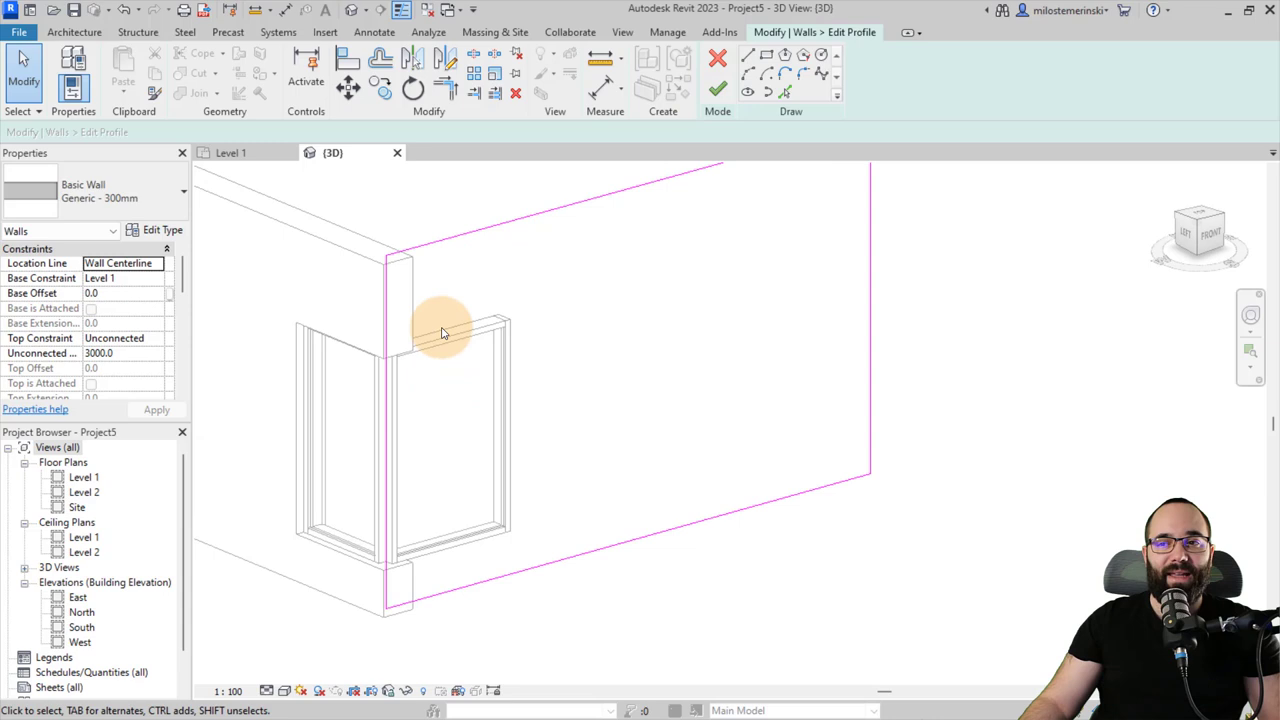
middle_click_drag(570, 240, 511, 277)
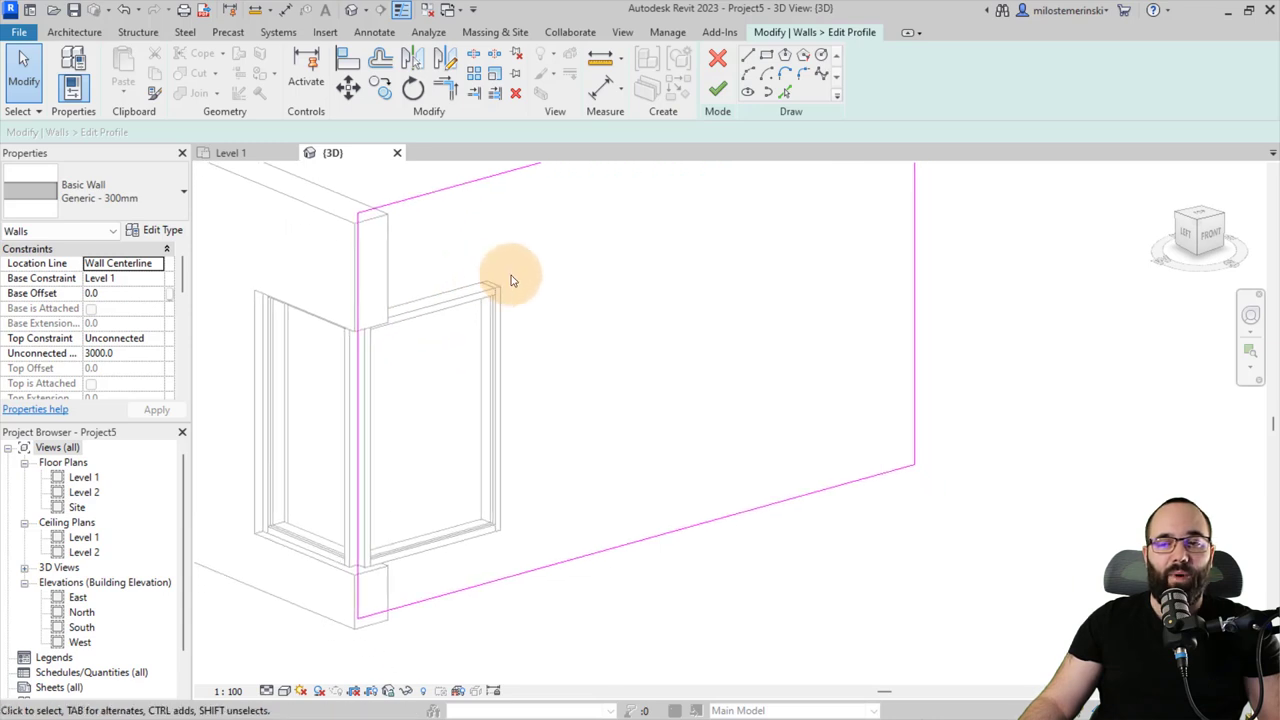
left_click(784, 93)
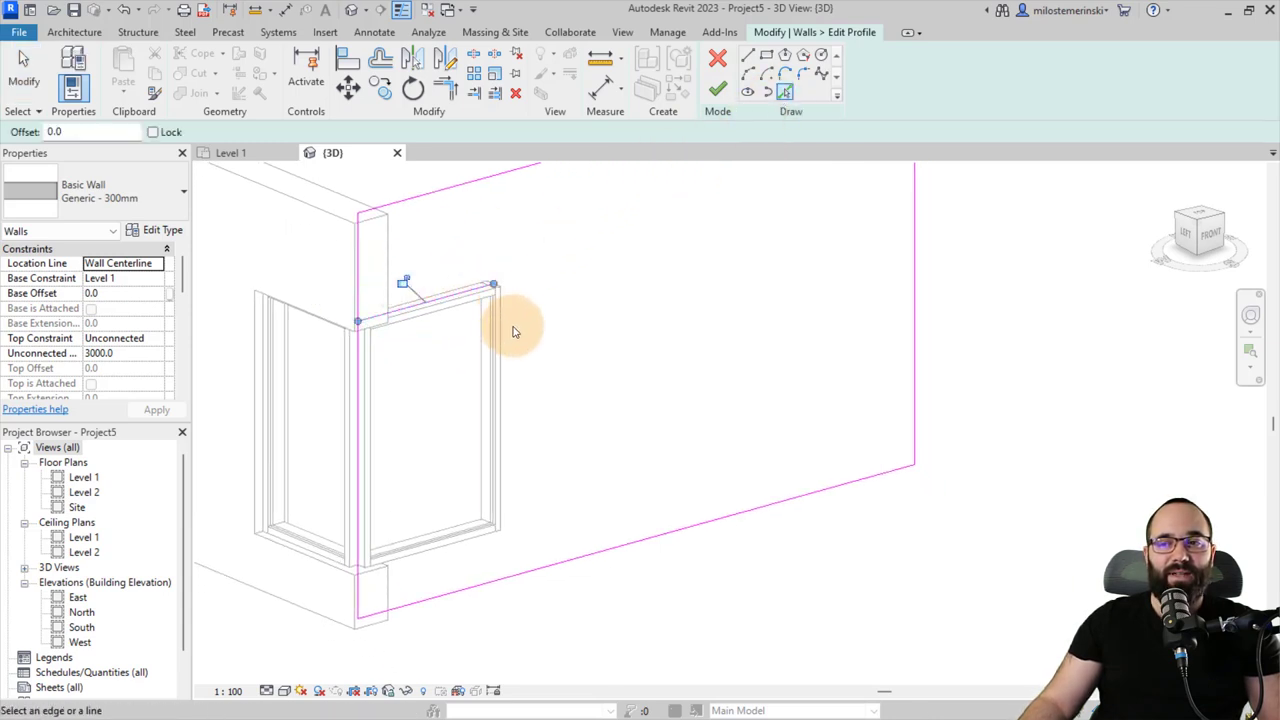
left_click(402, 281)
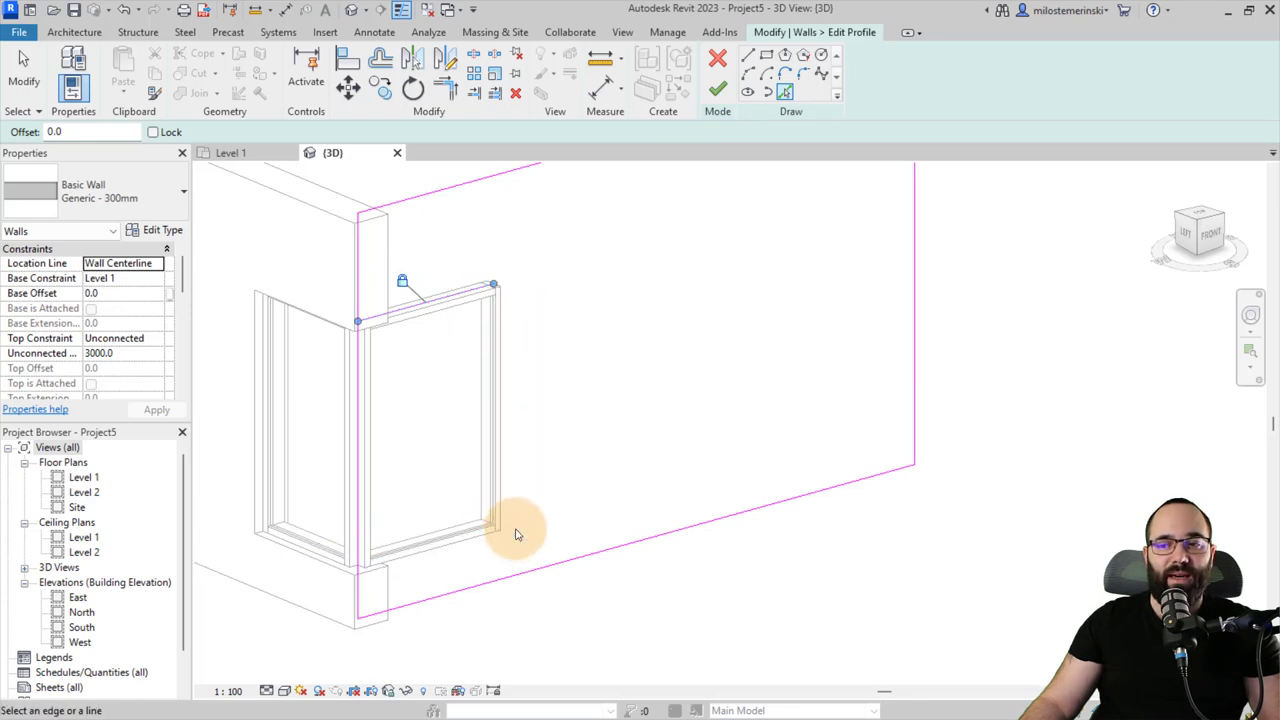
left_click(515, 372)
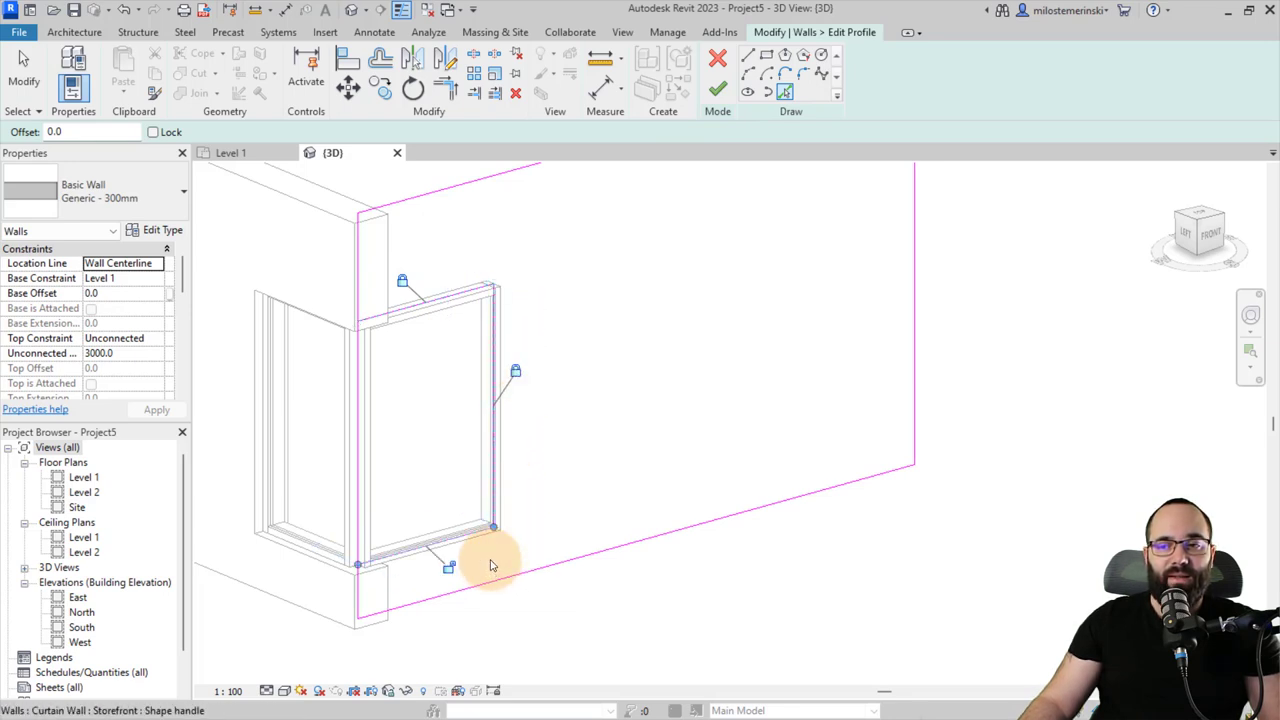
left_click(455, 567)
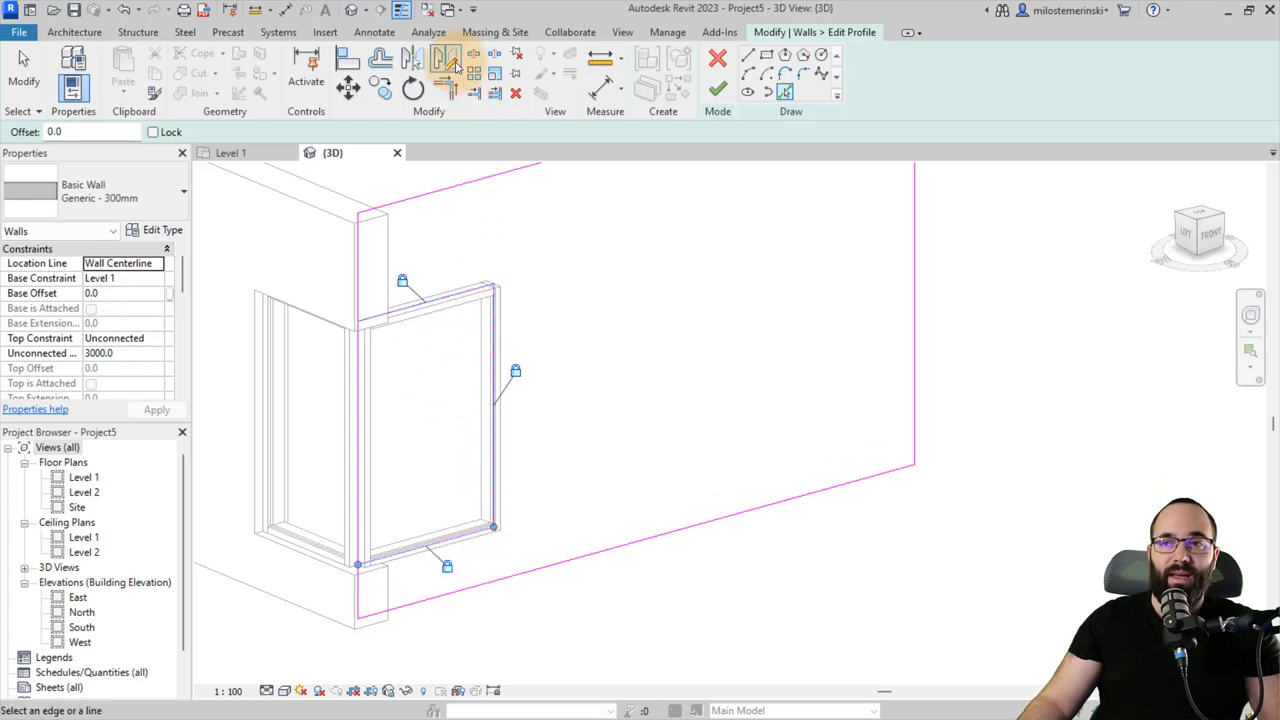
Step: Split and trim the sketch lines into closed corners, then finish the profile edit
left_click(359, 426)
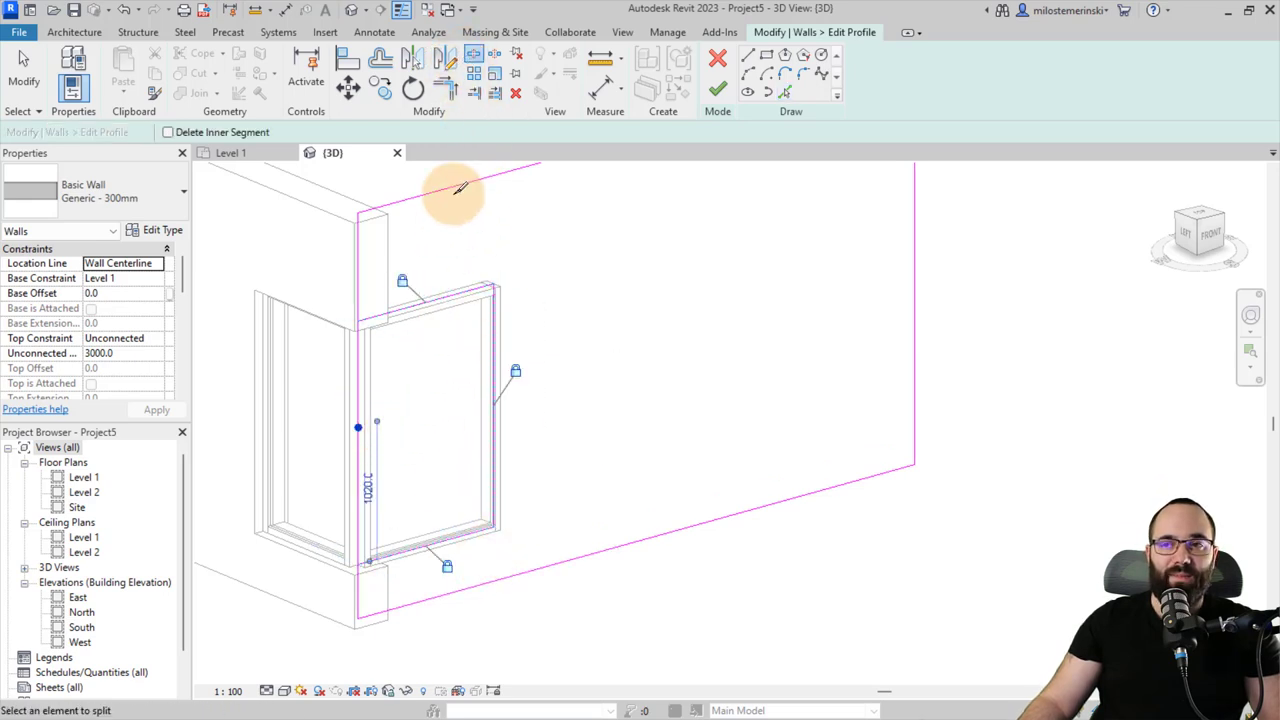
left_click(455, 92)
left_click(362, 315)
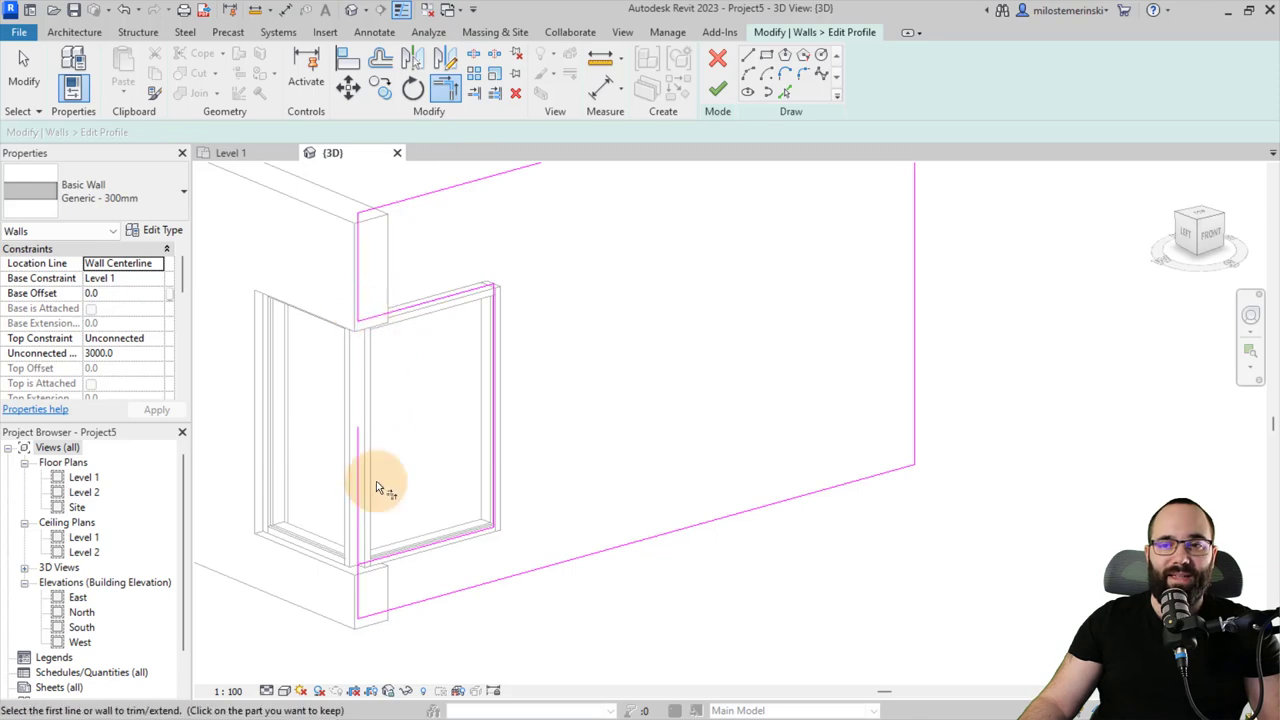
left_click(365, 578)
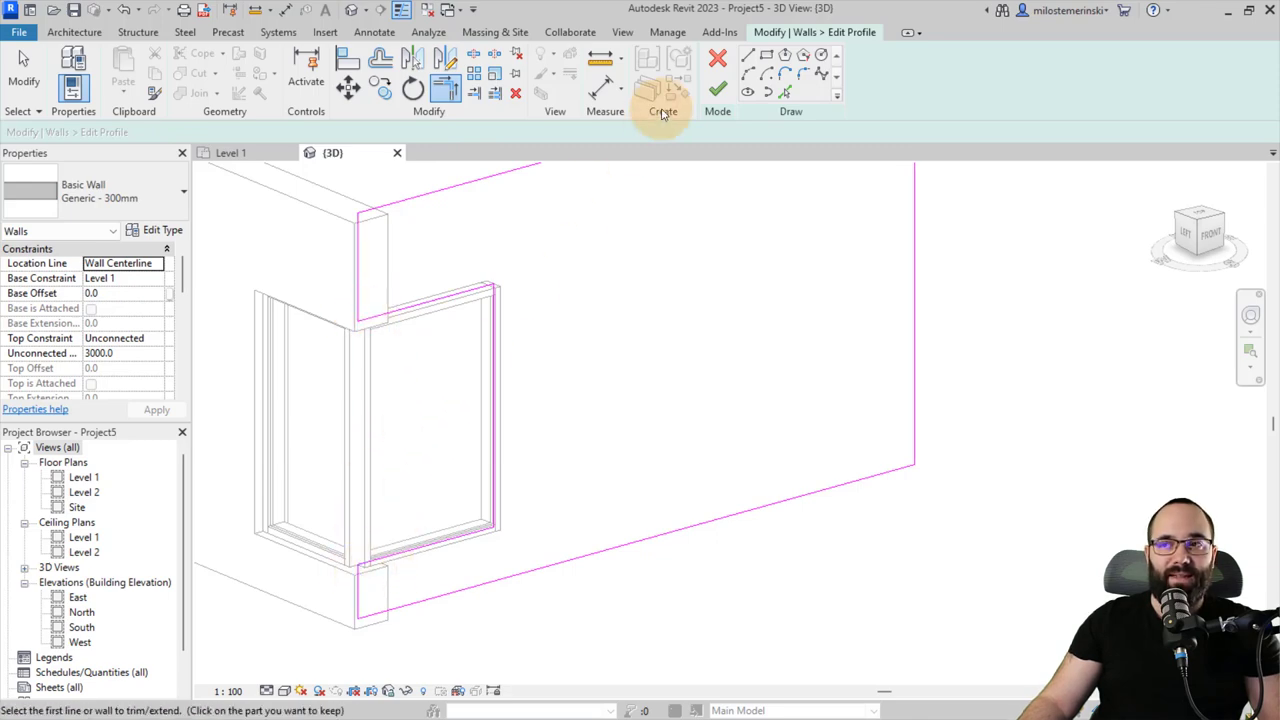
left_click(717, 89)
Step: Select the rectangular corner mullion between the storefront walls and unpin it
left_click(594, 594)
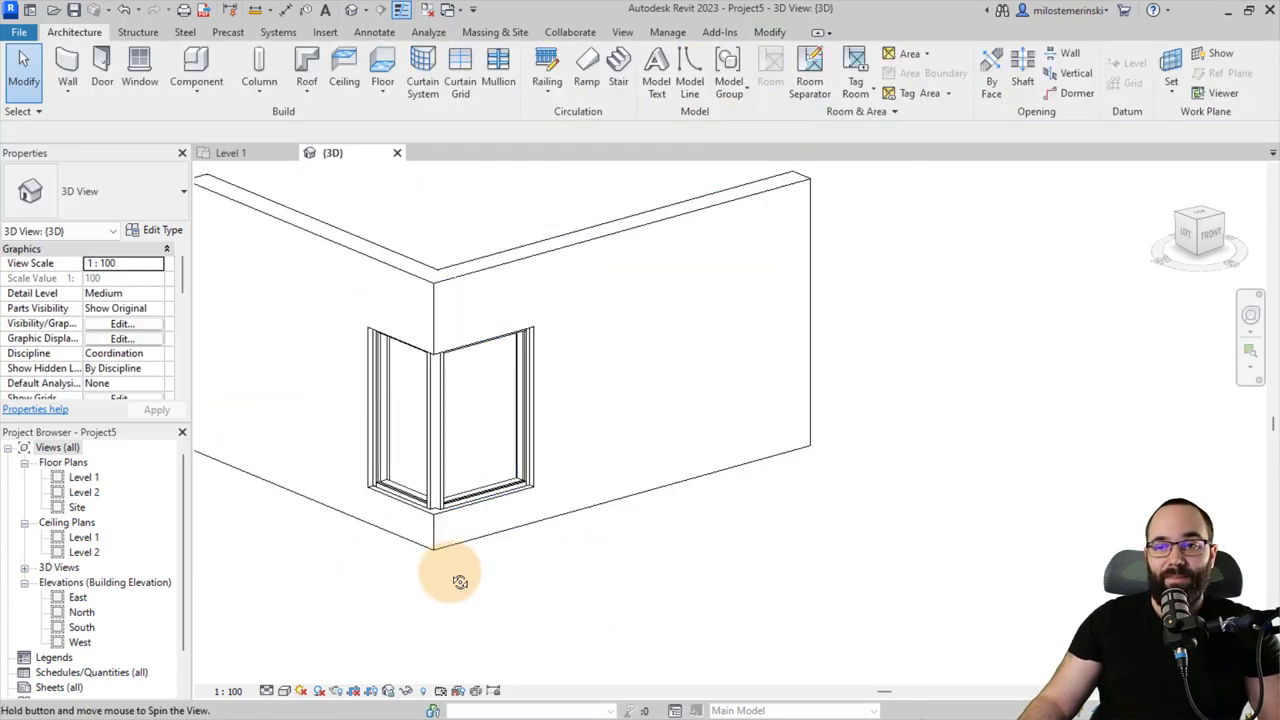
middle_click_drag(457, 580, 429, 509, "shift")
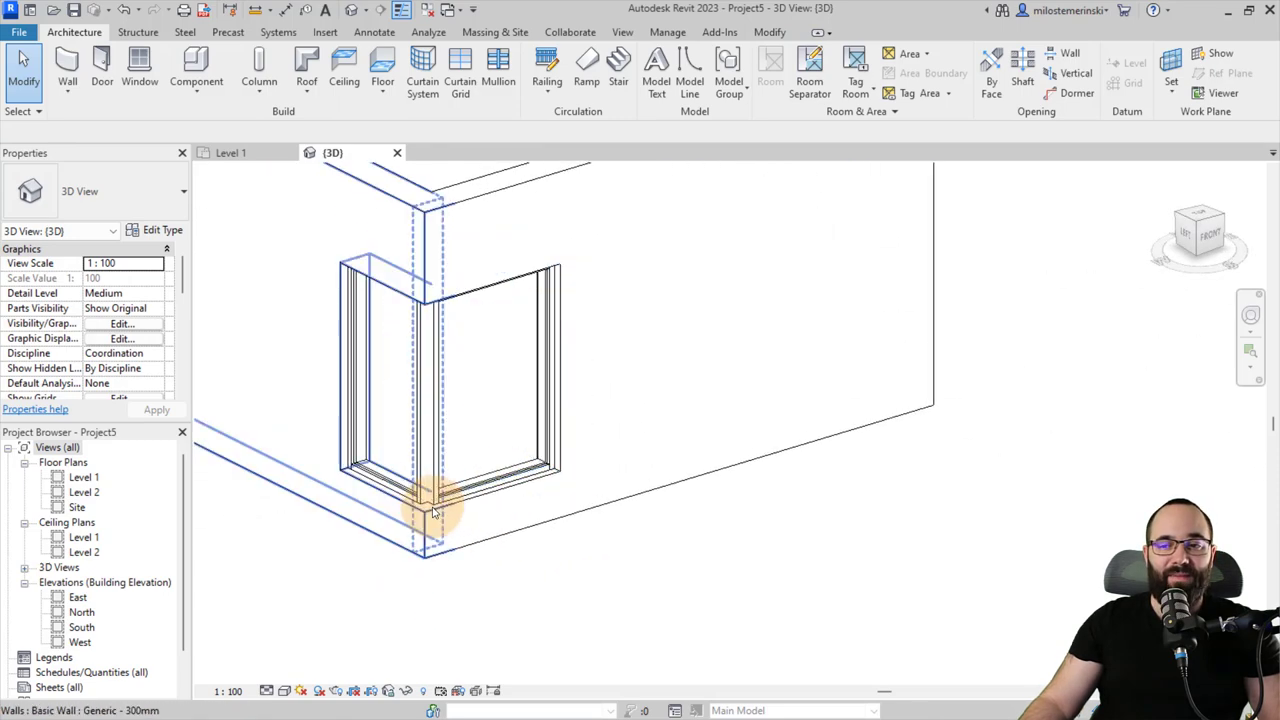
key("Tab")
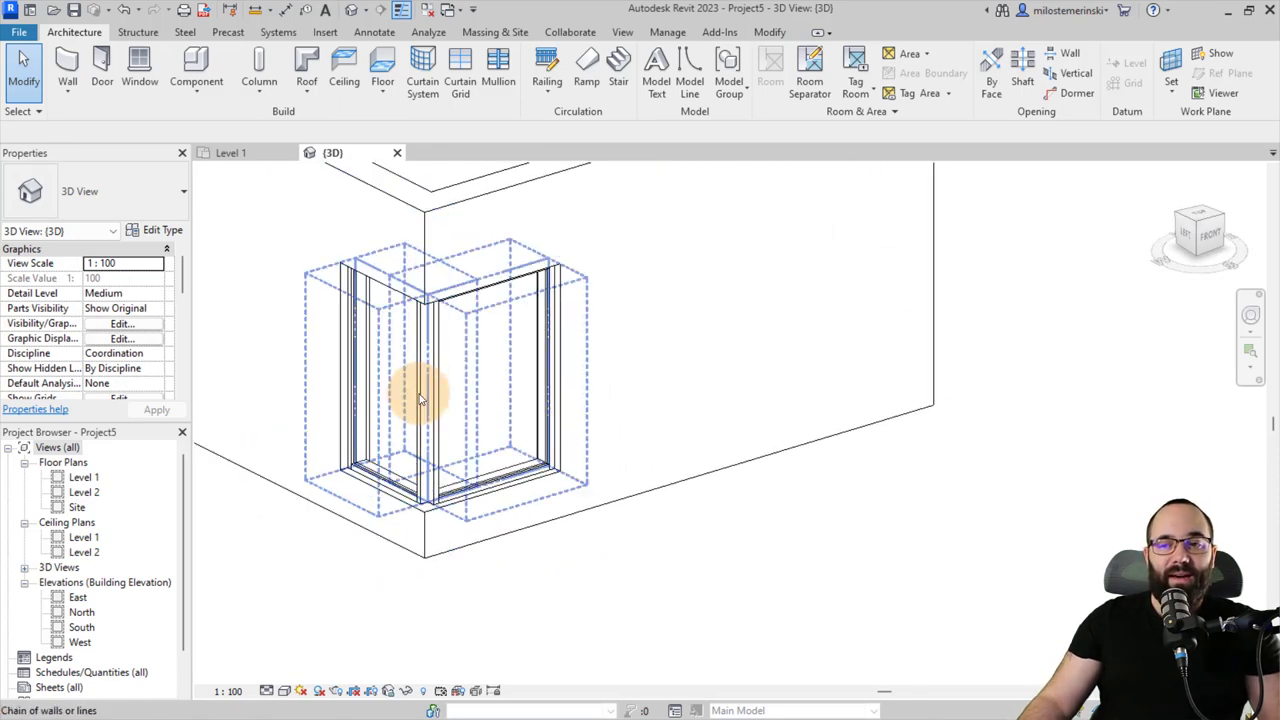
key("Tab")
left_click(420, 398)
middle_click_drag(439, 466, 441, 415, "shift")
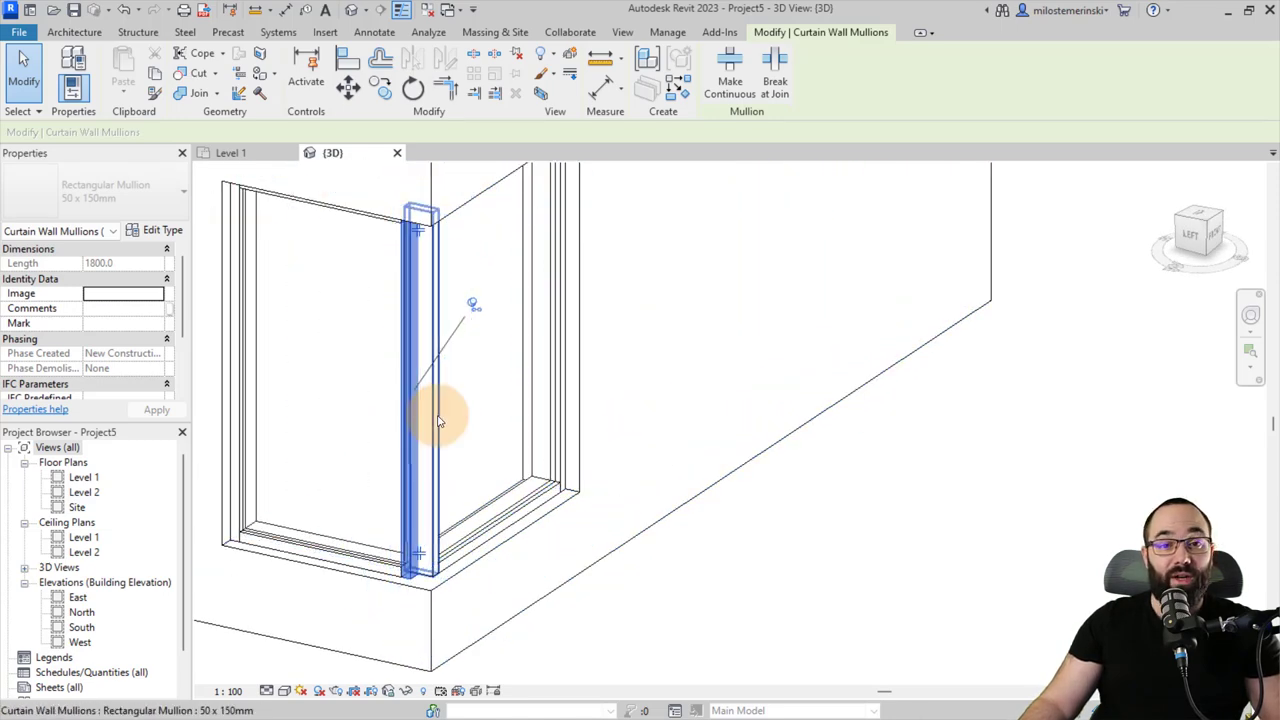
left_click(439, 418)
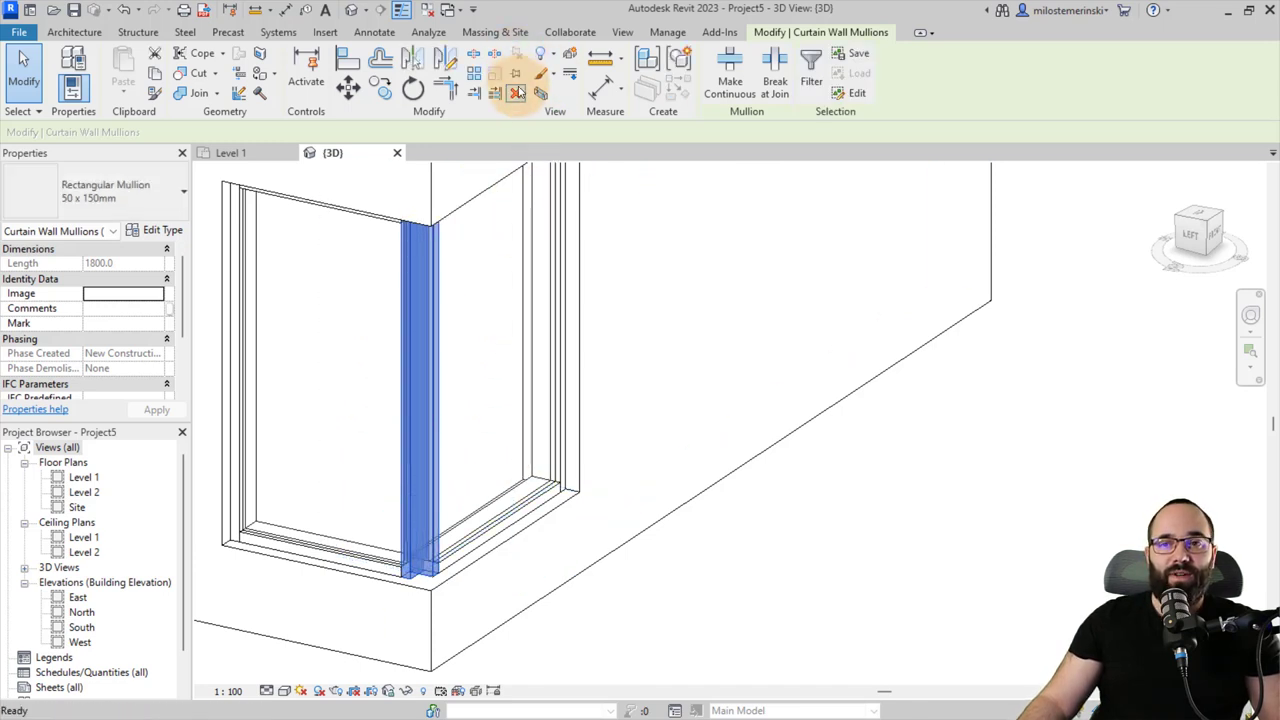
Step: Delete the corner mullion and orbit to check the corner window
left_click(516, 93)
scroll(554, 569, "down", 2)
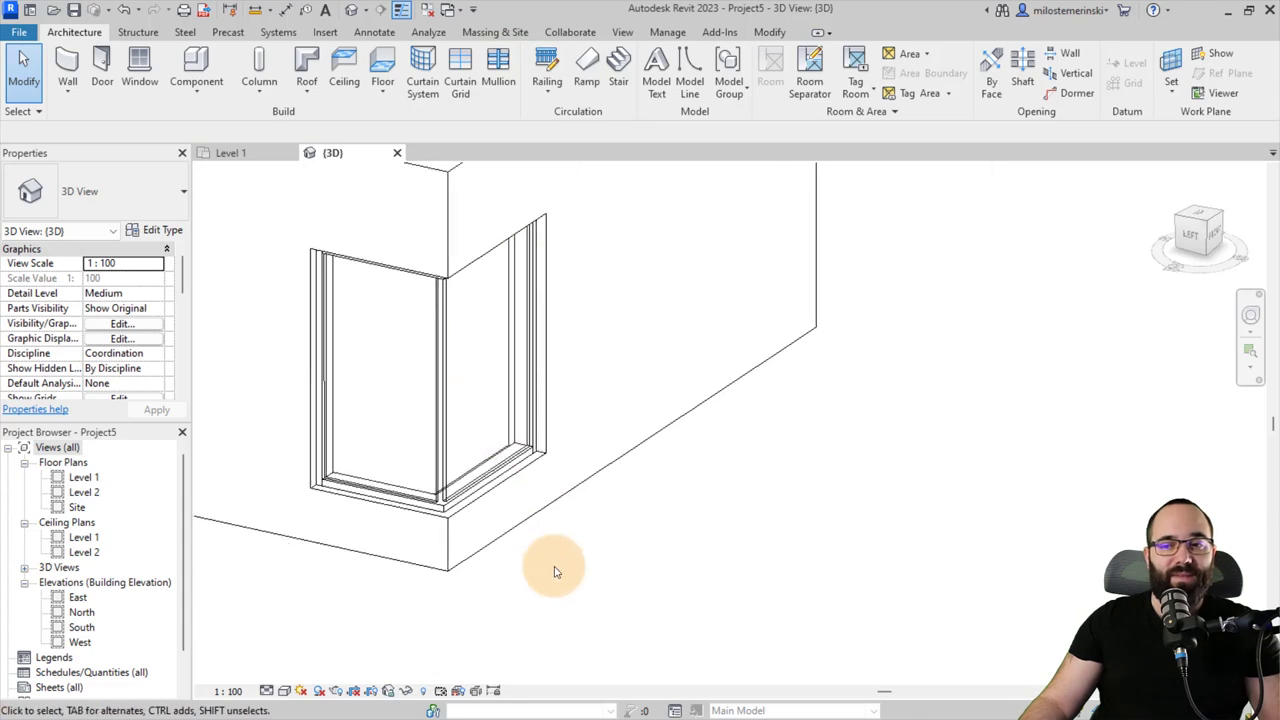
middle_click_drag(554, 569, 538, 594, "shift")
scroll(450, 508, "up", 3)
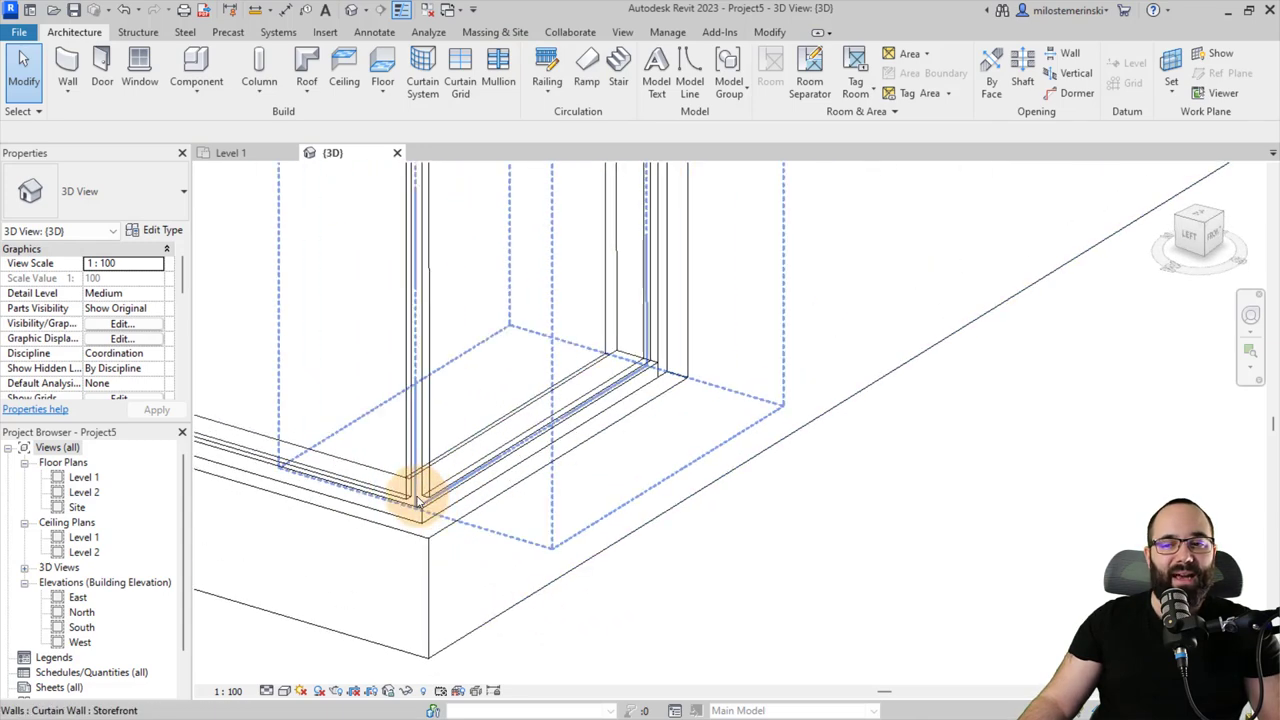
scroll(534, 571, "down", 3)
mouse_move(534, 571)
middle_mouse_down("shift")
mouse_move(540, 532)
mouse_move(542, 567)
middle_mouse_up("shift")
Step: Switch the 3D view to the Realistic visual style and view the corner window from below
left_click(287, 691)
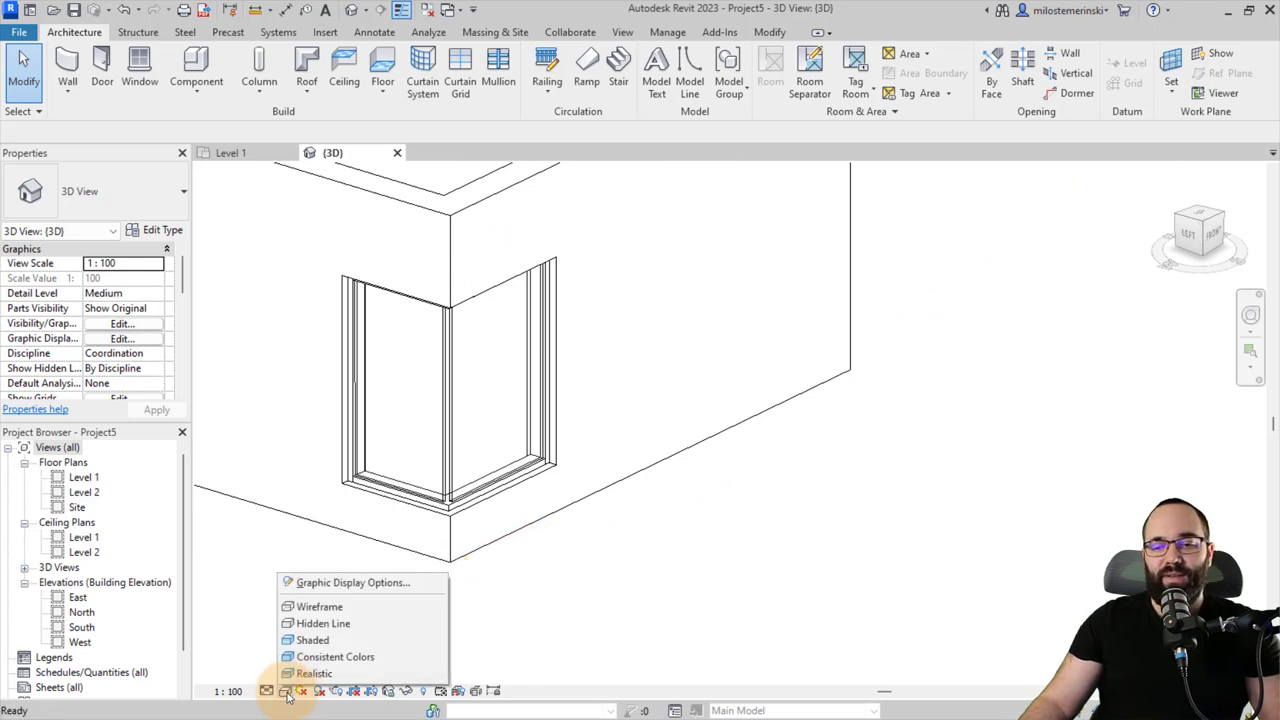
left_click(300, 676)
middle_click_drag(528, 603, 569, 600, "shift")
scroll(423, 523, "up", 4)
scroll(491, 486, "up", 5)
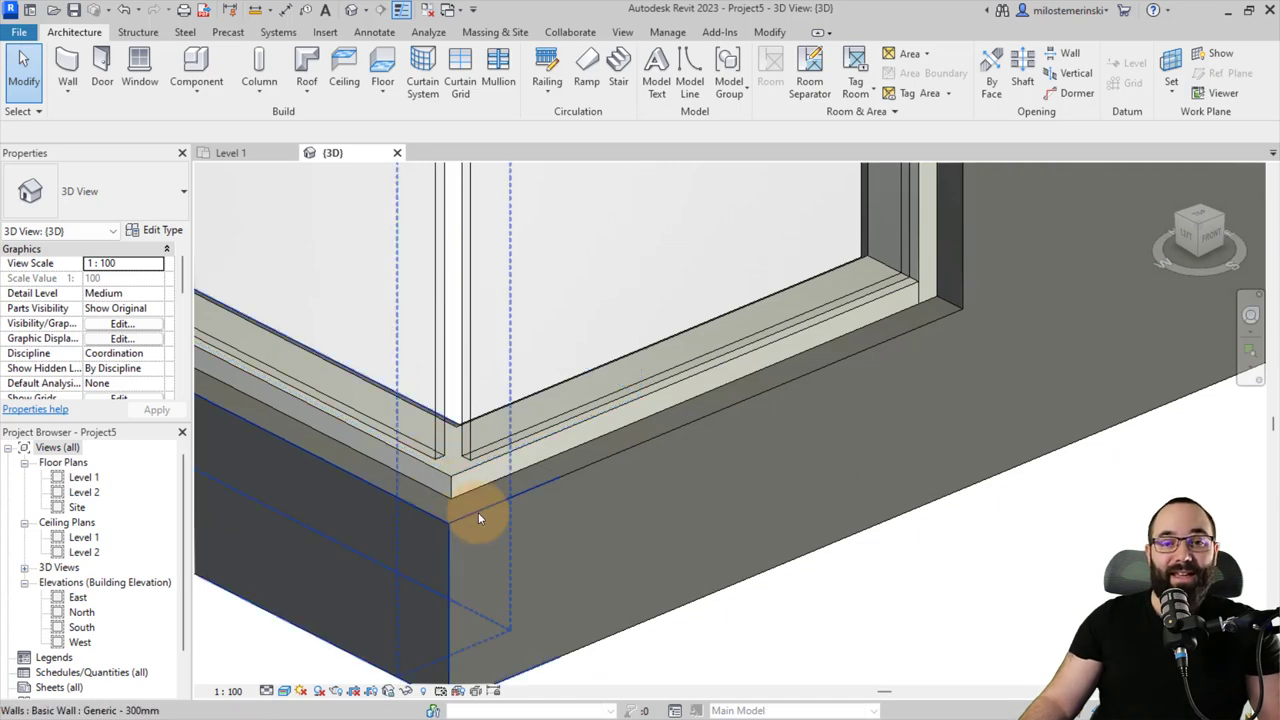
scroll(473, 508, "down", 5)
middle_click_drag(473, 504, 491, 557, "shift")
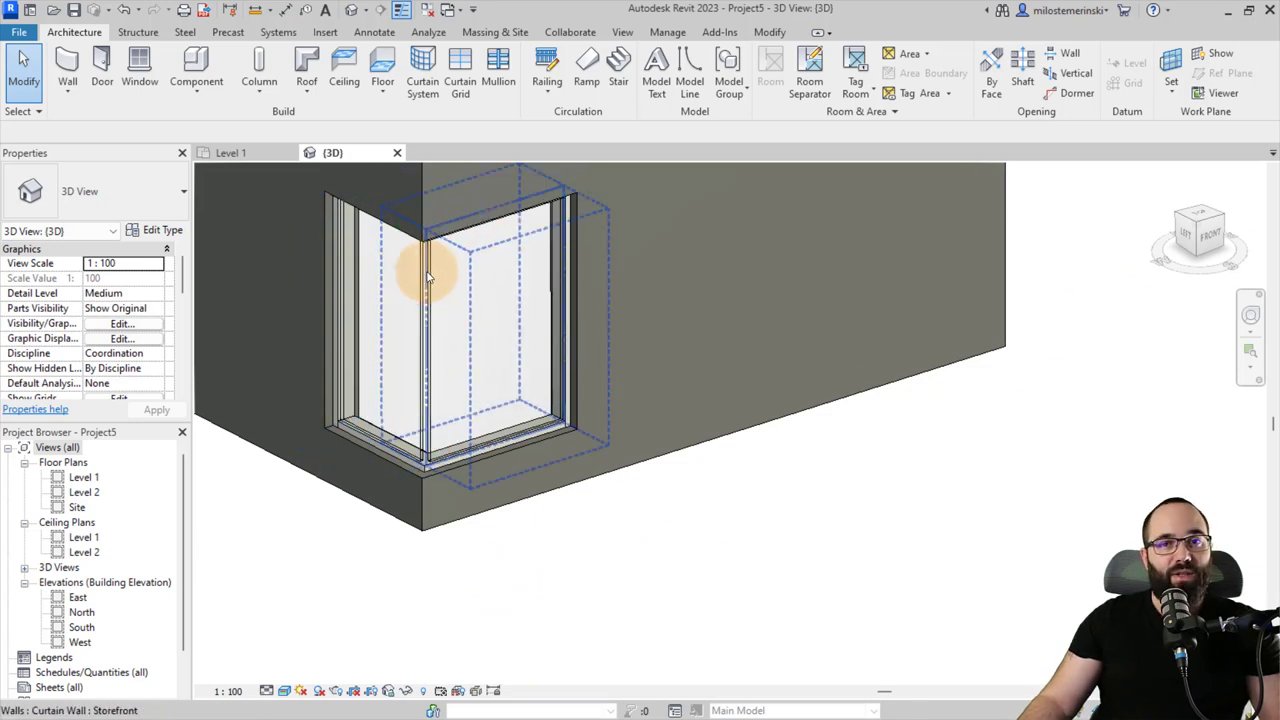
Step: Duplicate the Generic - 200mm wall type as a new type named glass
left_click(79, 71)
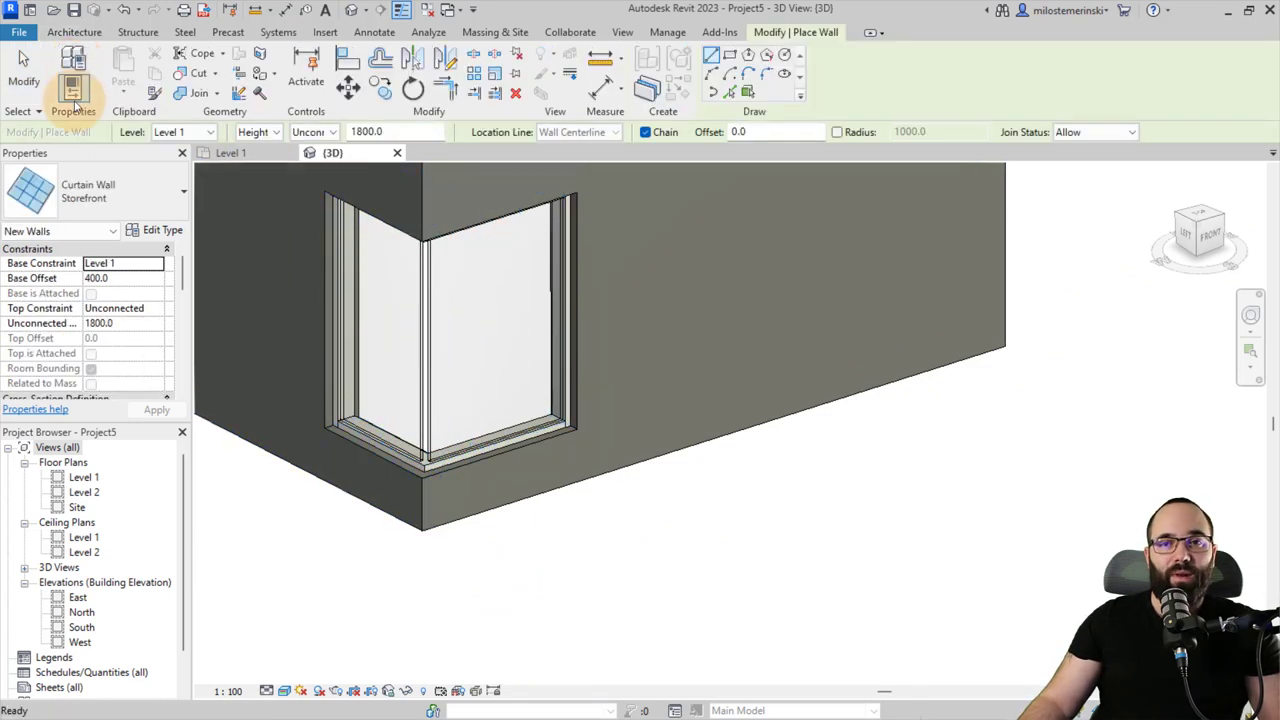
left_click(68, 203)
scroll(100, 395, "up", 5)
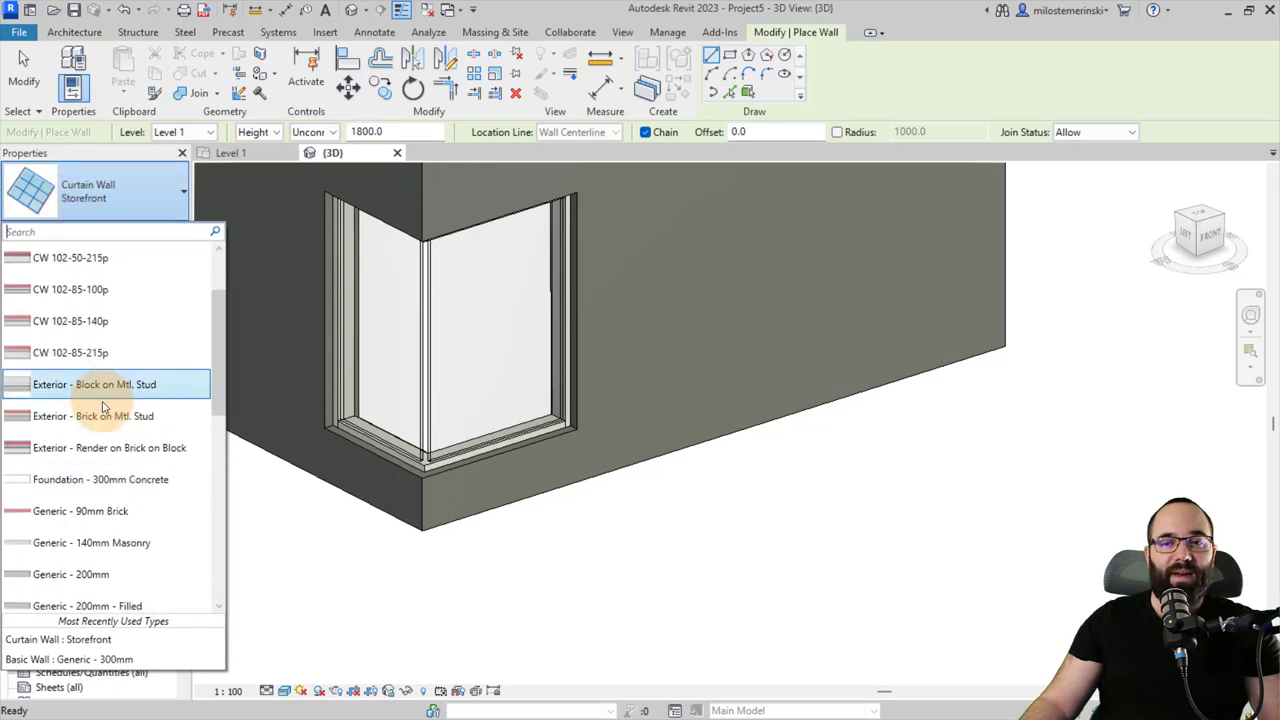
scroll(123, 405, "down", 3)
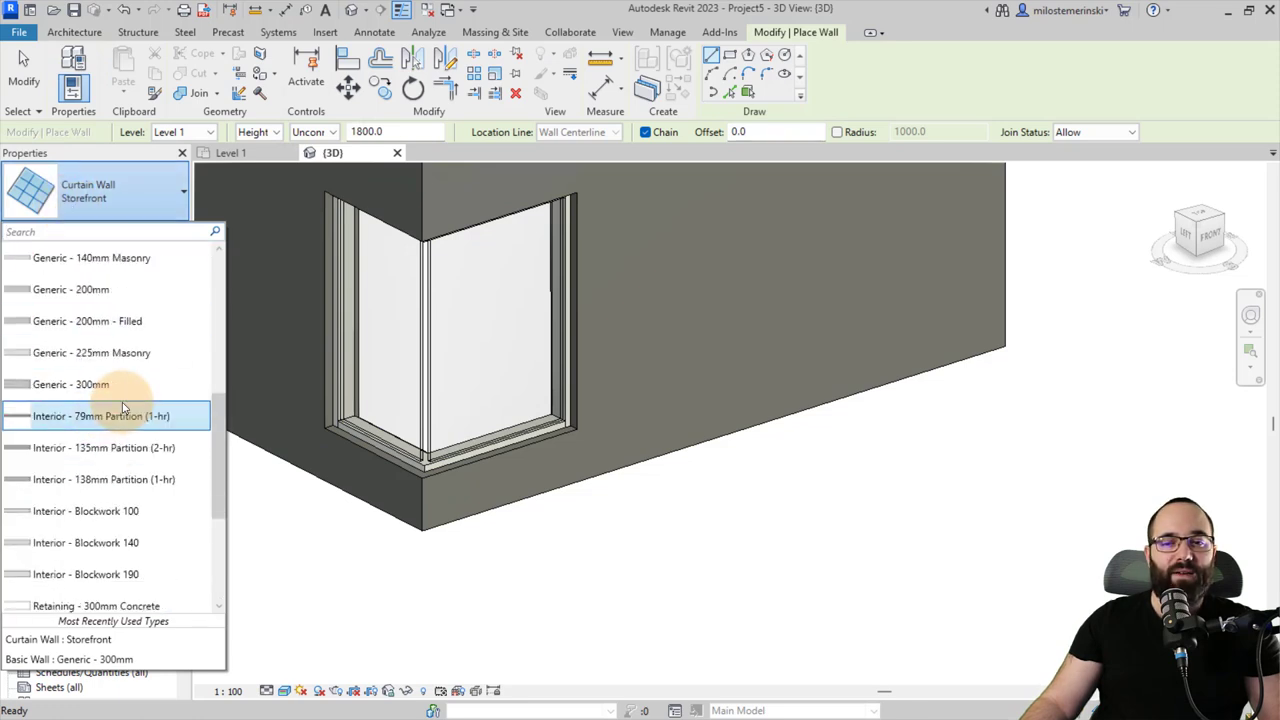
left_click(66, 292)
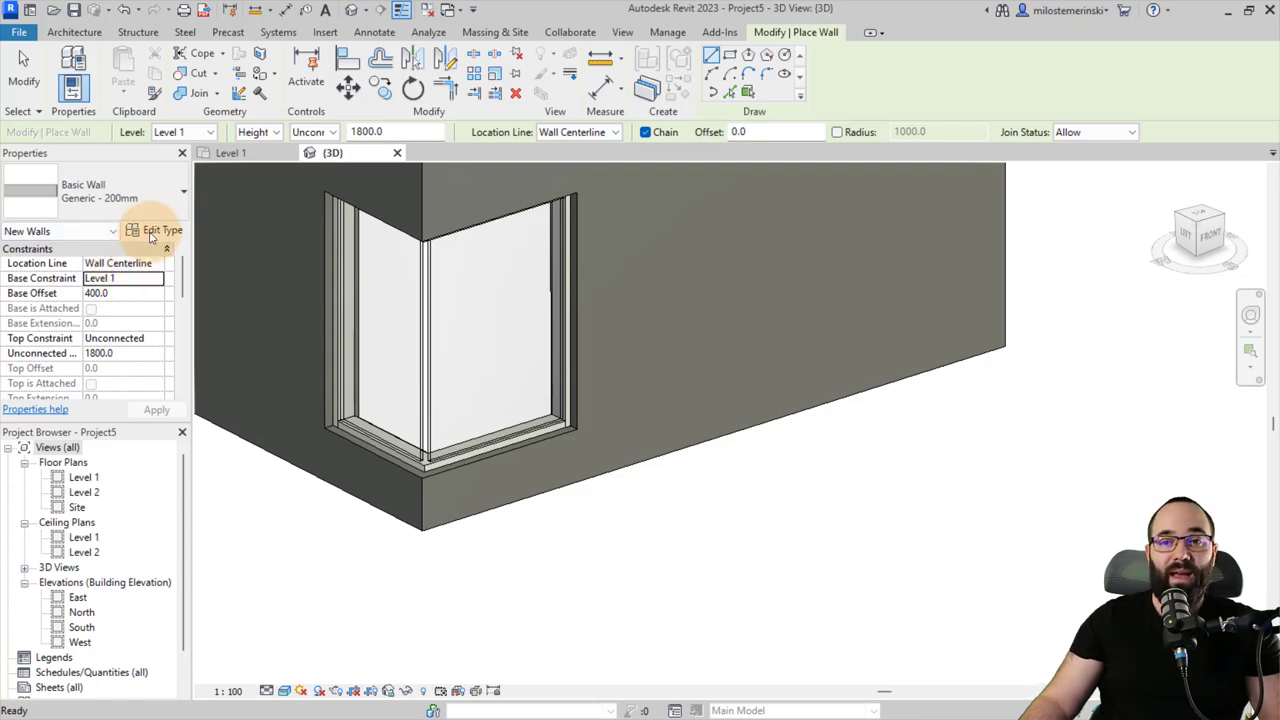
left_click(152, 232)
left_click(352, 170)
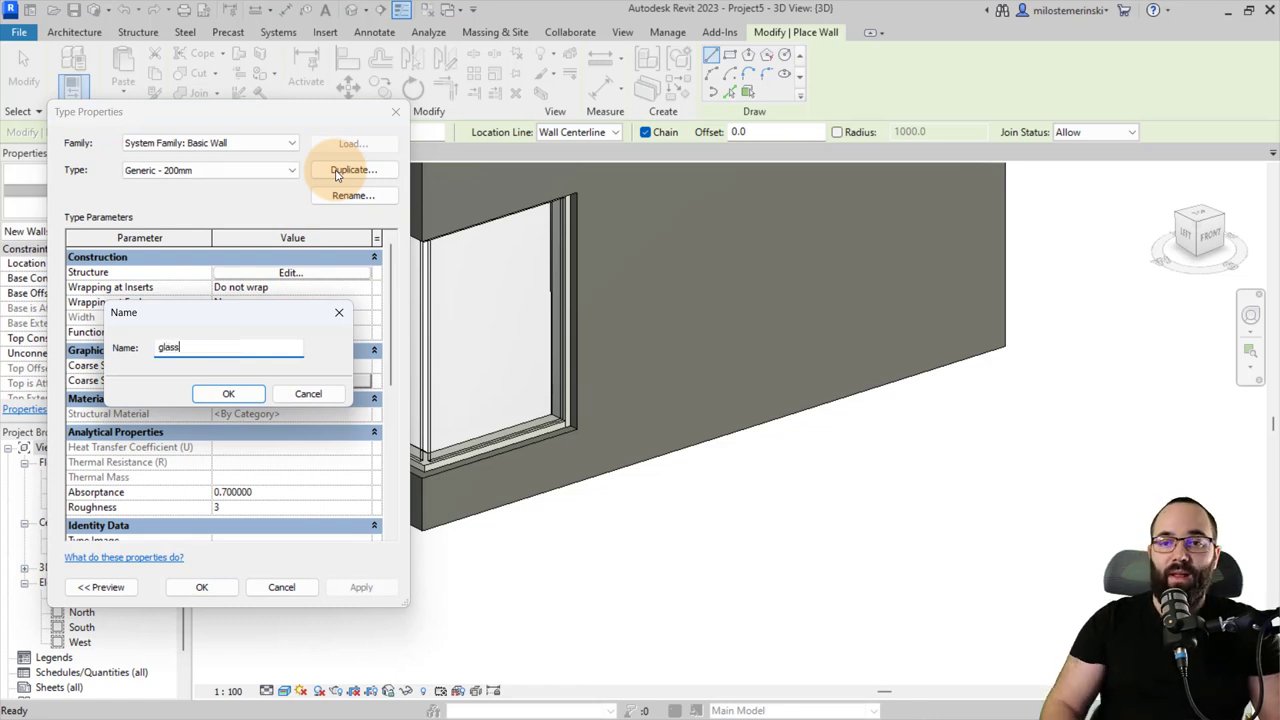
left_click(235, 394)
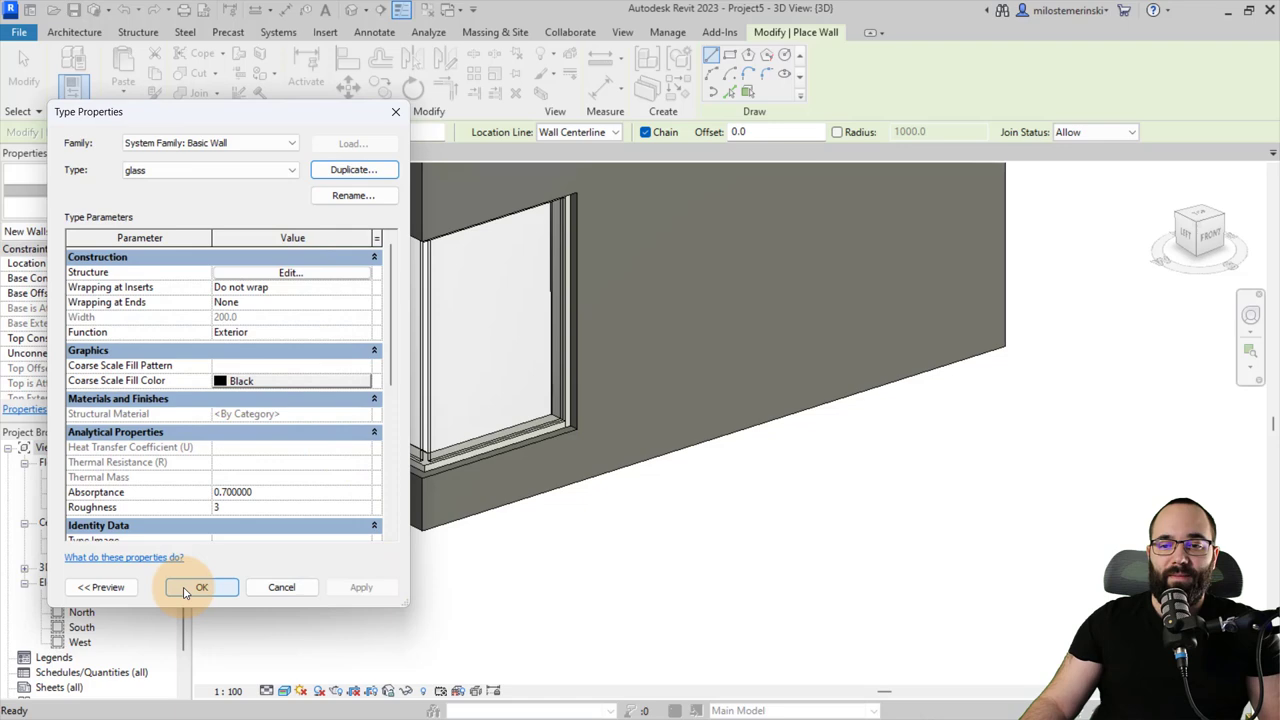
left_click(200, 587)
Step: Set the glass type's structure layer thickness to 25 mm
middle_click_drag(331, 517, 299, 334, "shift")
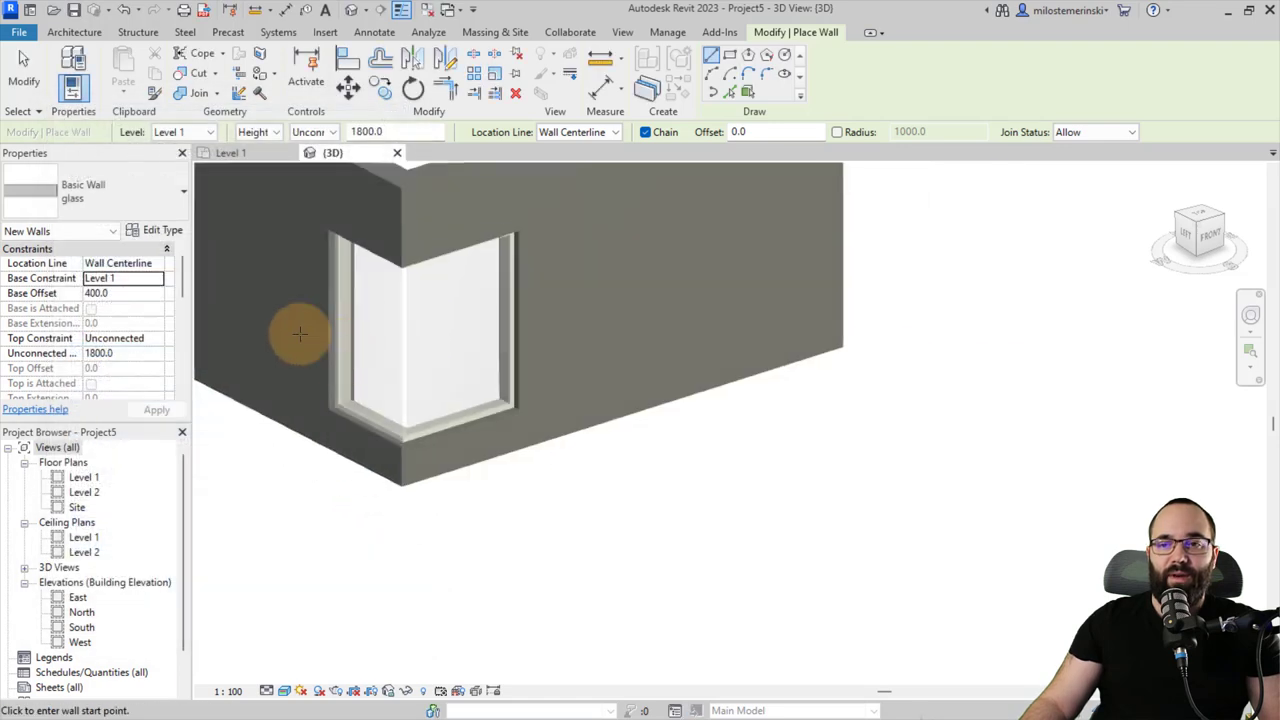
left_click(178, 233)
left_click(238, 276)
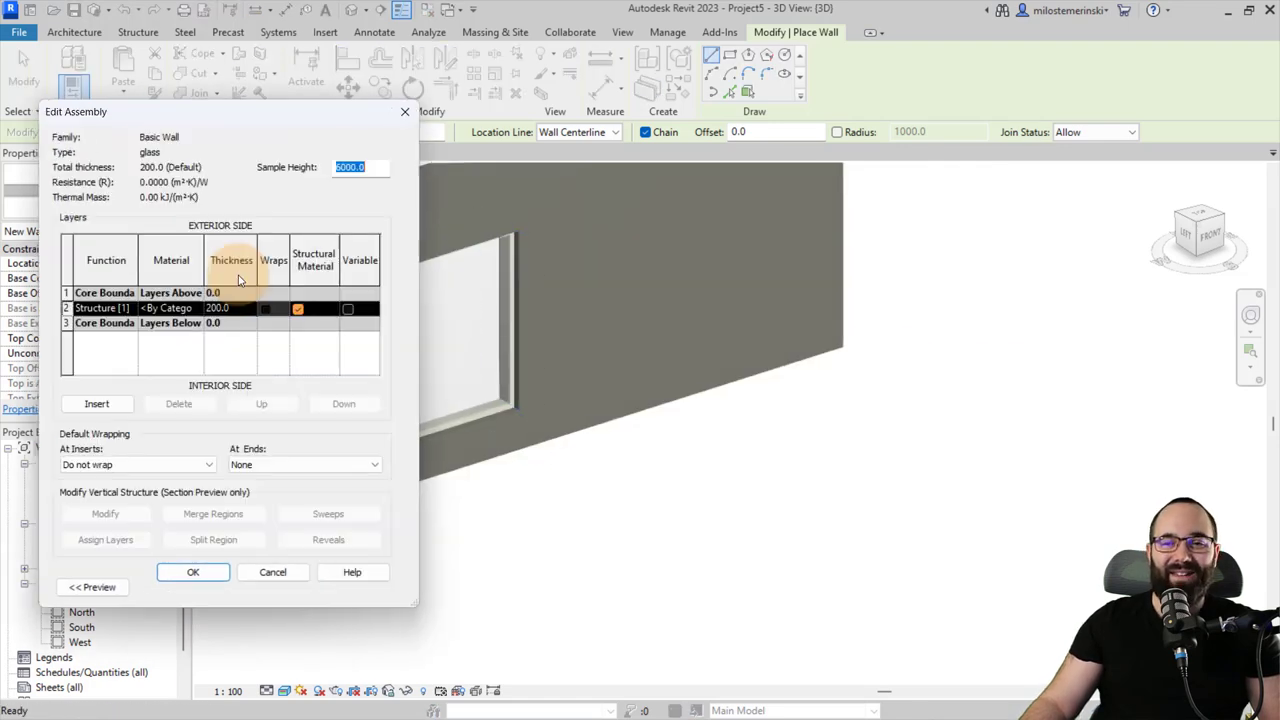
left_click(242, 310)
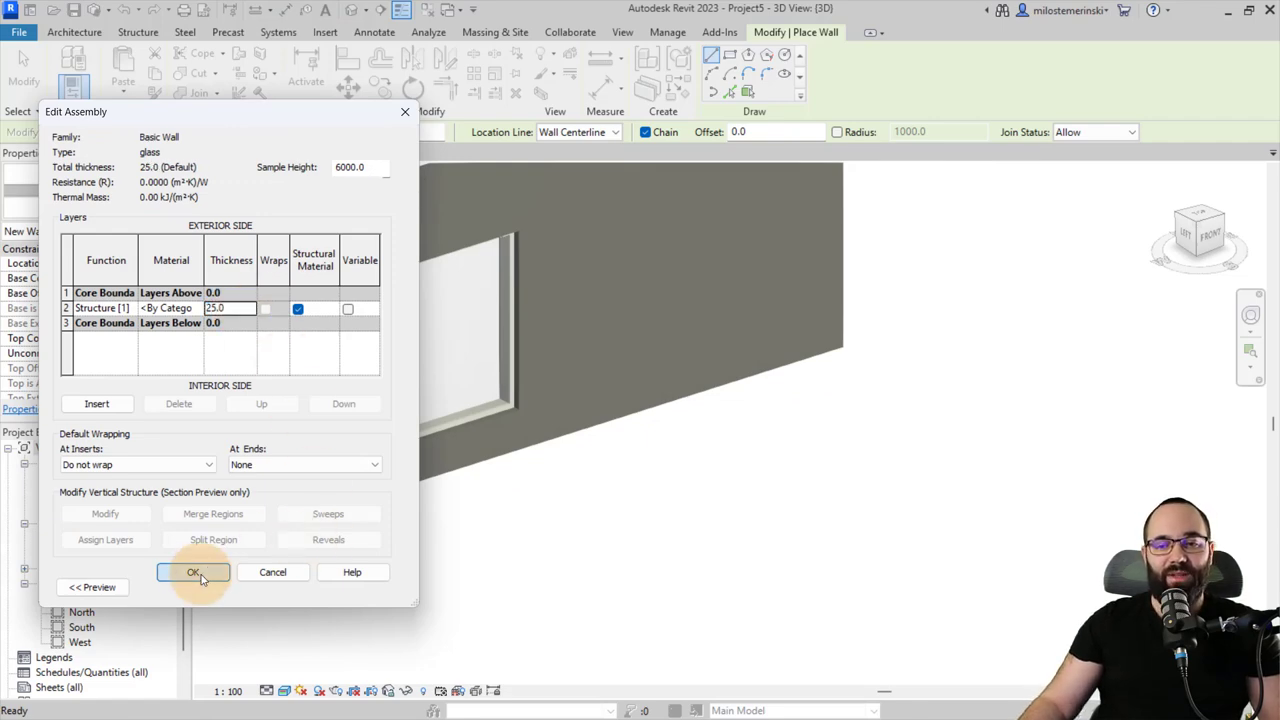
left_click(195, 573)
Step: Draw an 1800 mm tall glass-type wall beside the building and select it
left_click(264, 590)
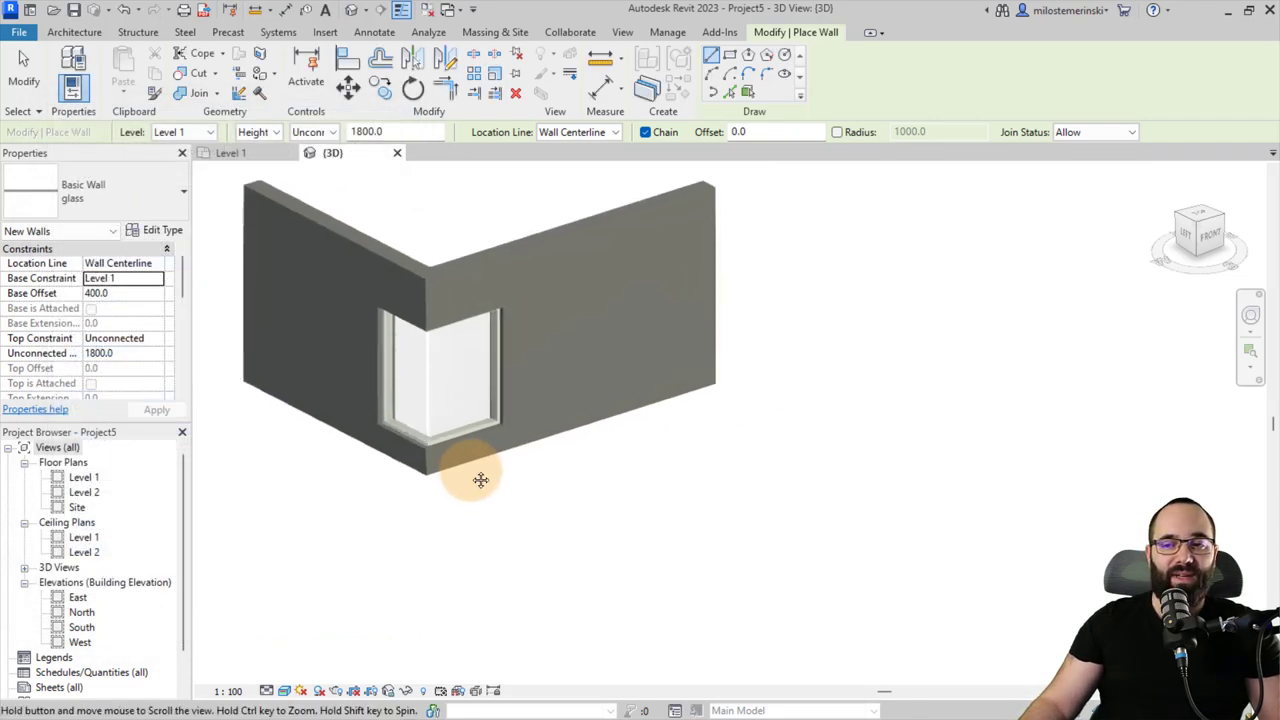
left_click(473, 508)
left_click(603, 522)
key("Escape")
key("Escape")
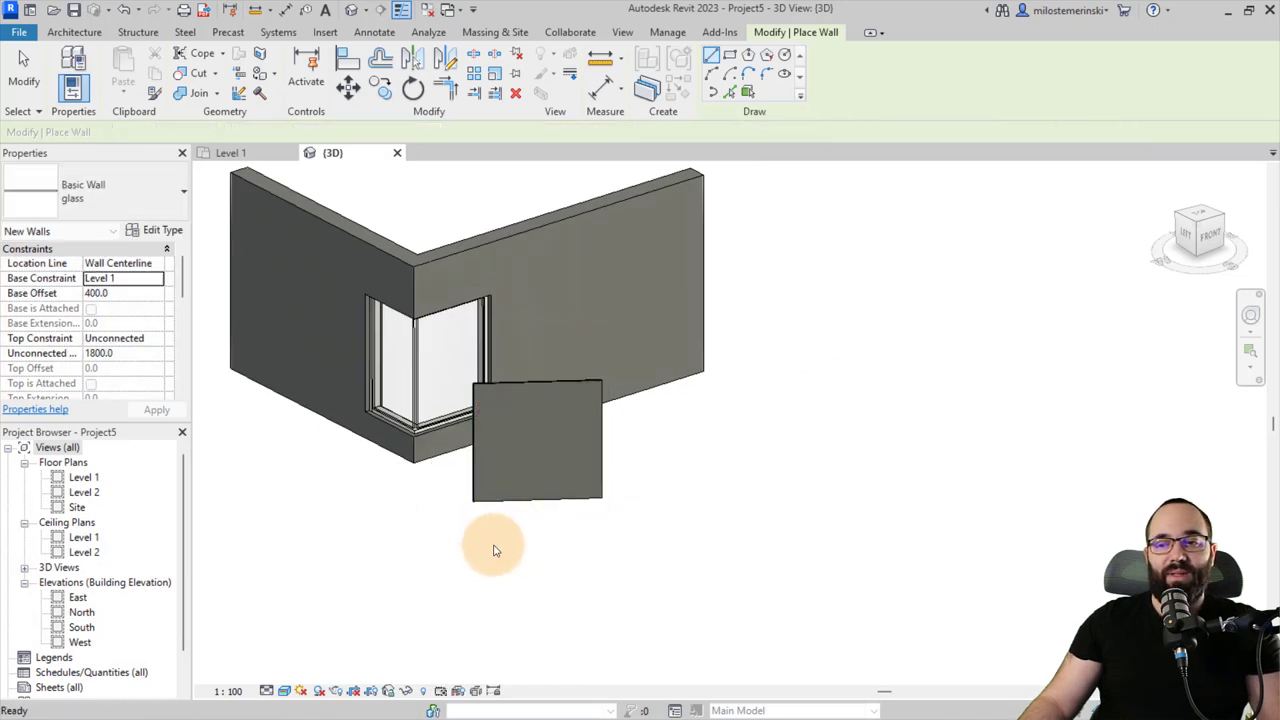
left_click(506, 505)
scroll(491, 523, "up", 4)
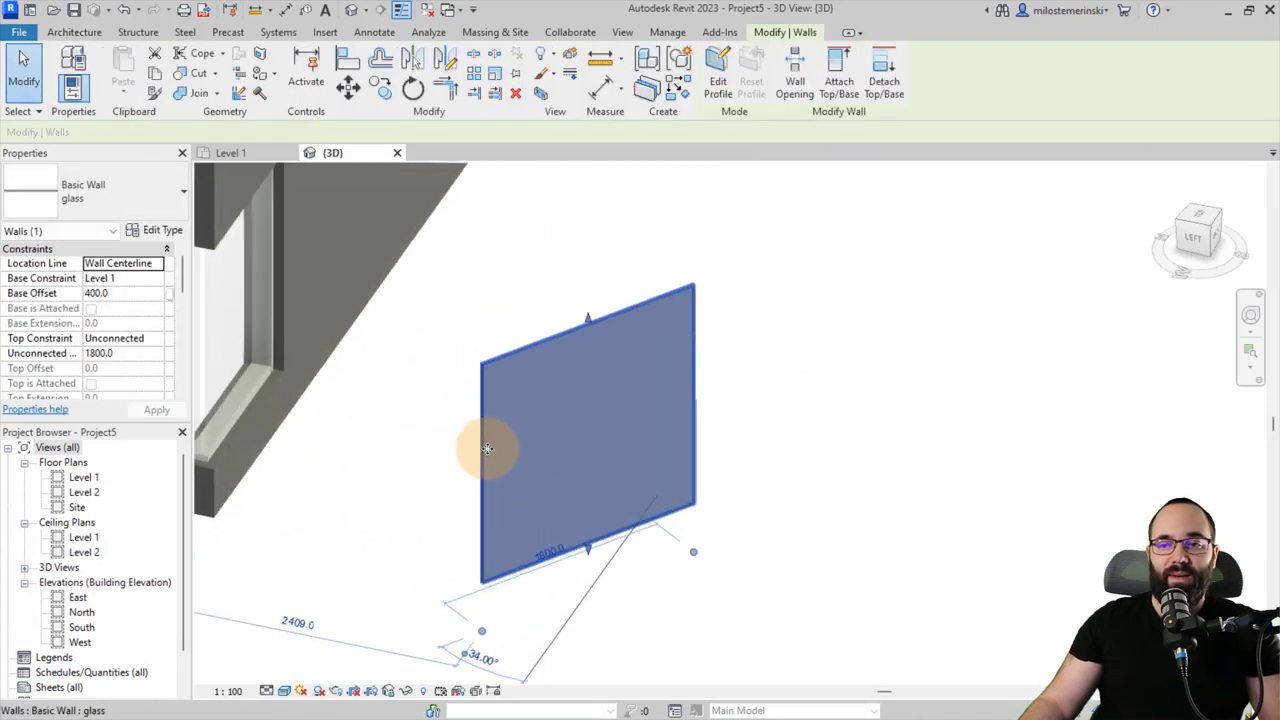
middle_click_drag(483, 464, 519, 481)
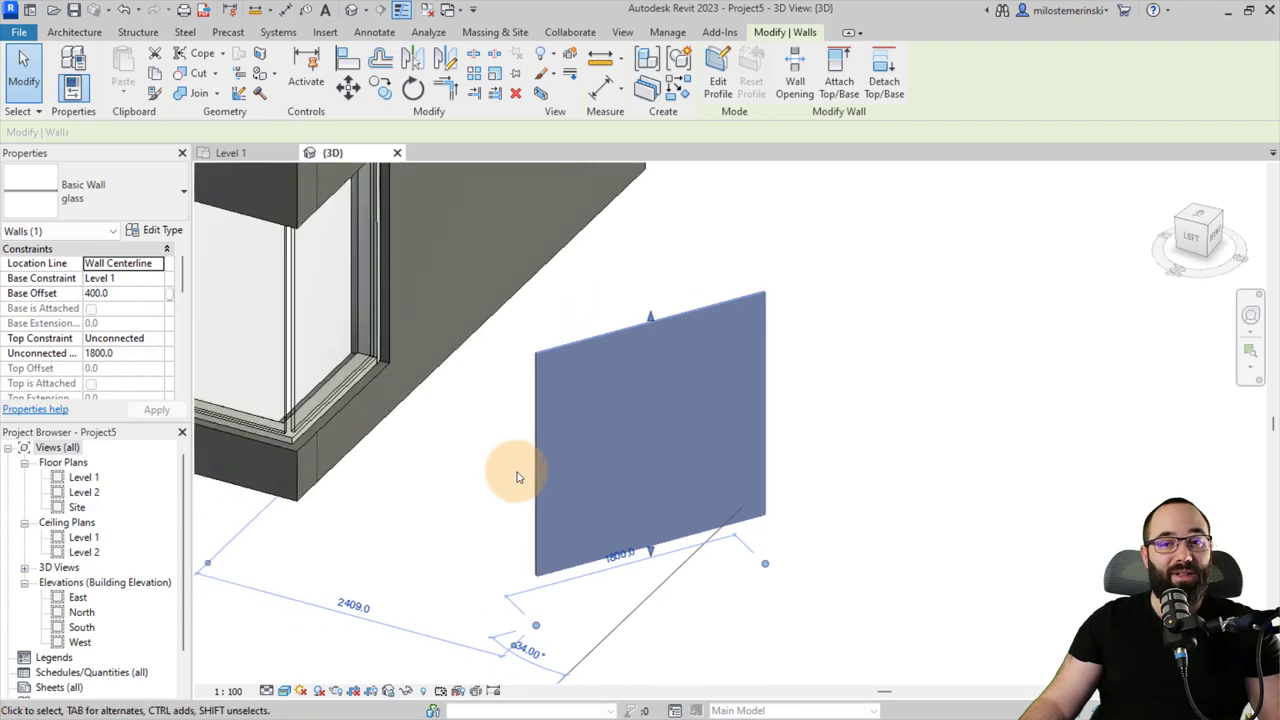
Step: Set the glass type's structure layer material to Glass so the wall renders transparent
left_click(158, 230)
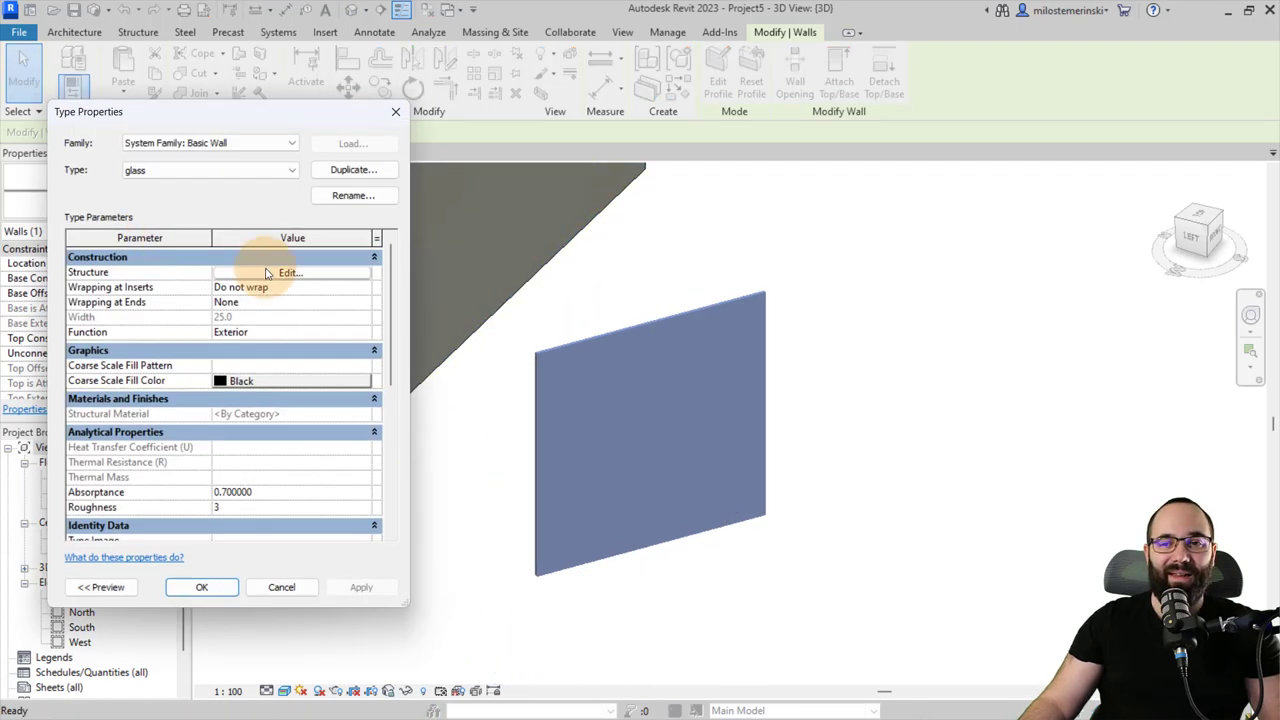
left_click(266, 273)
left_click(186, 298)
left_click(202, 298)
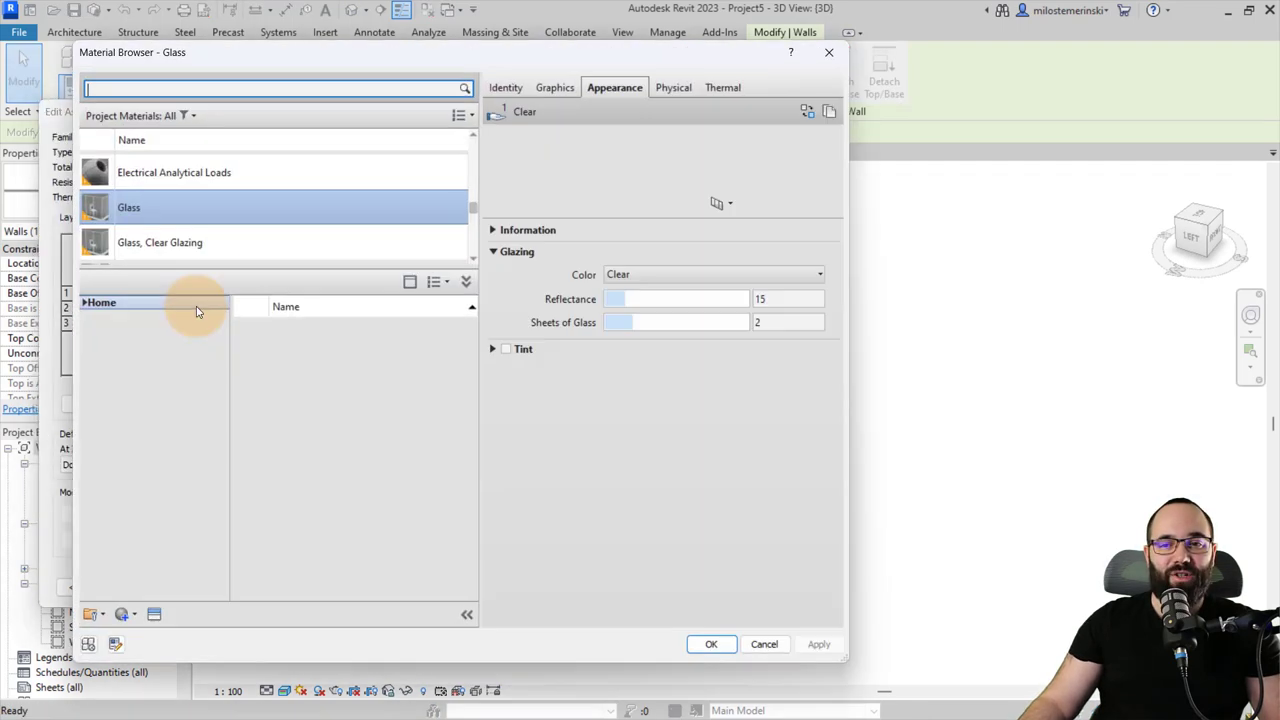
double_click(158, 214)
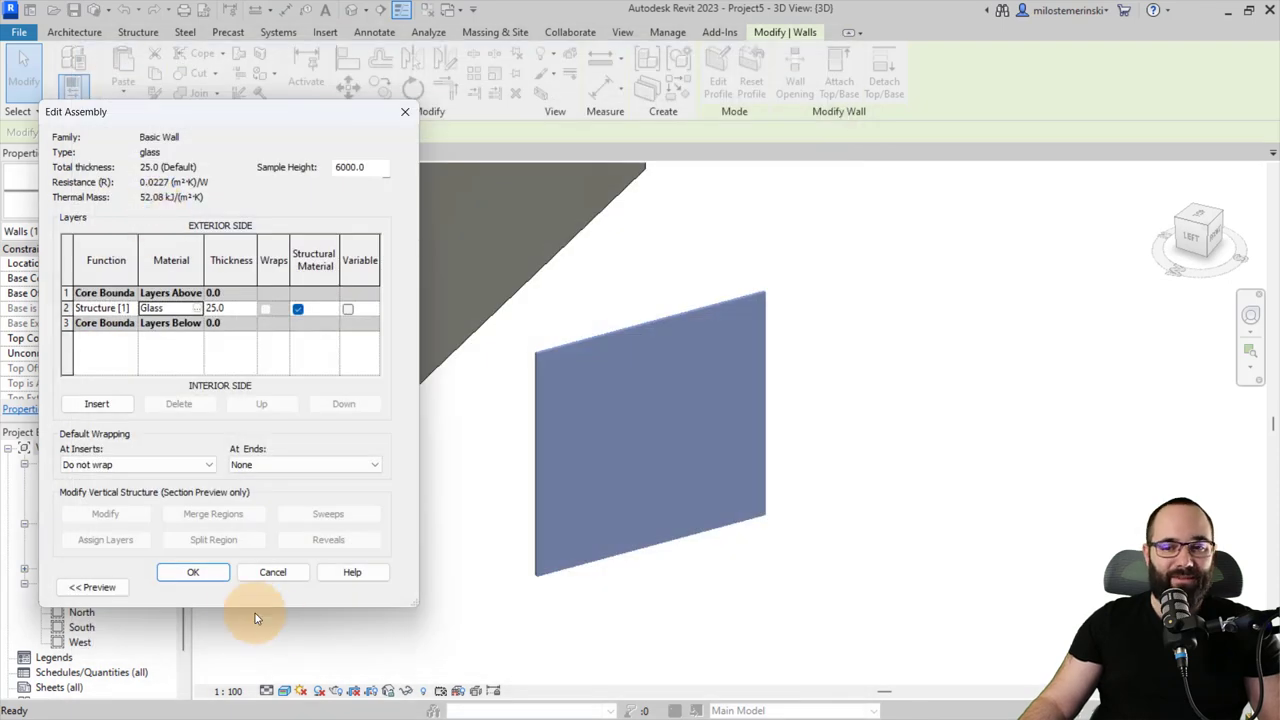
left_click(193, 572)
left_click(337, 590)
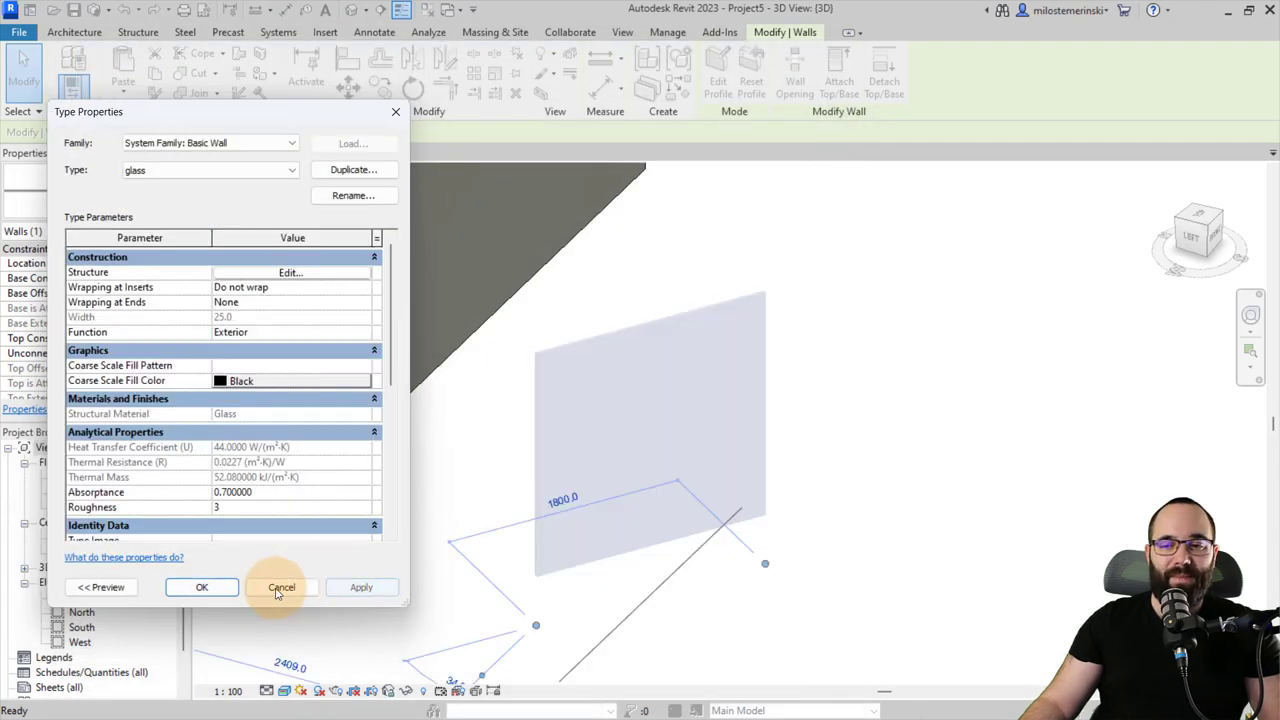
left_click(202, 588)
middle_click_drag(429, 594, 521, 557, "shift")
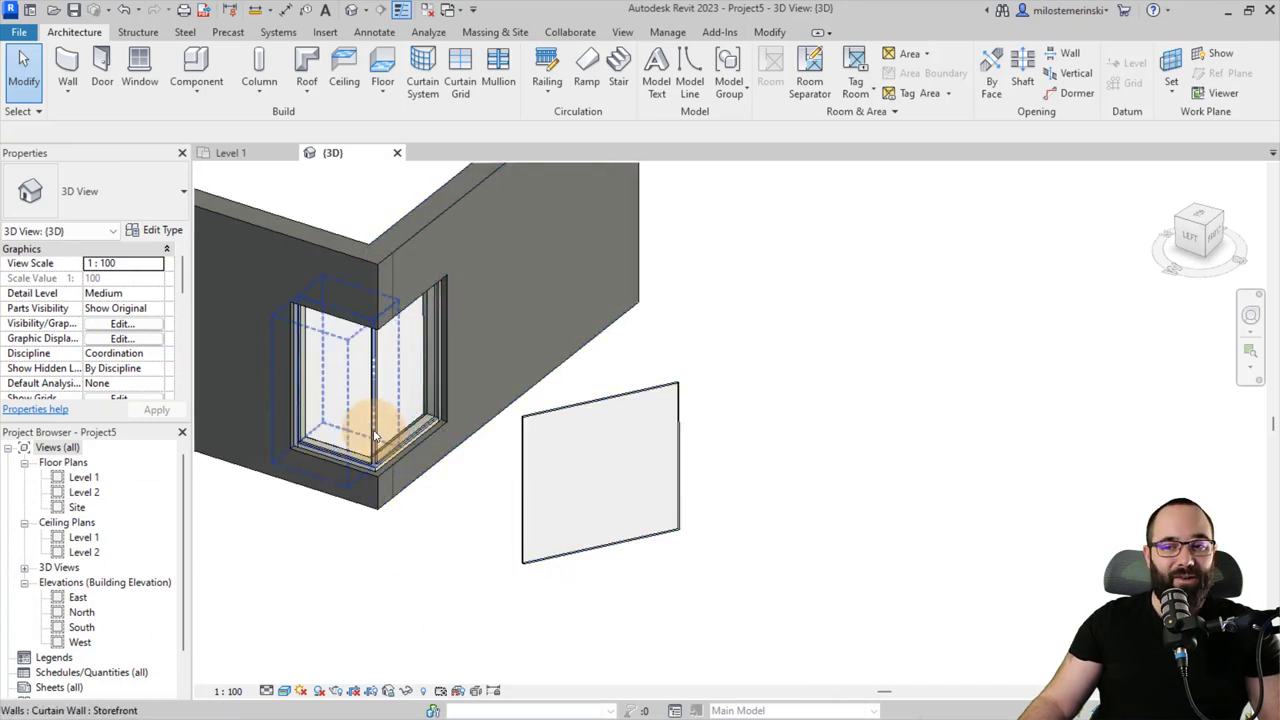
middle_click_drag(375, 437, 408, 502, "shift")
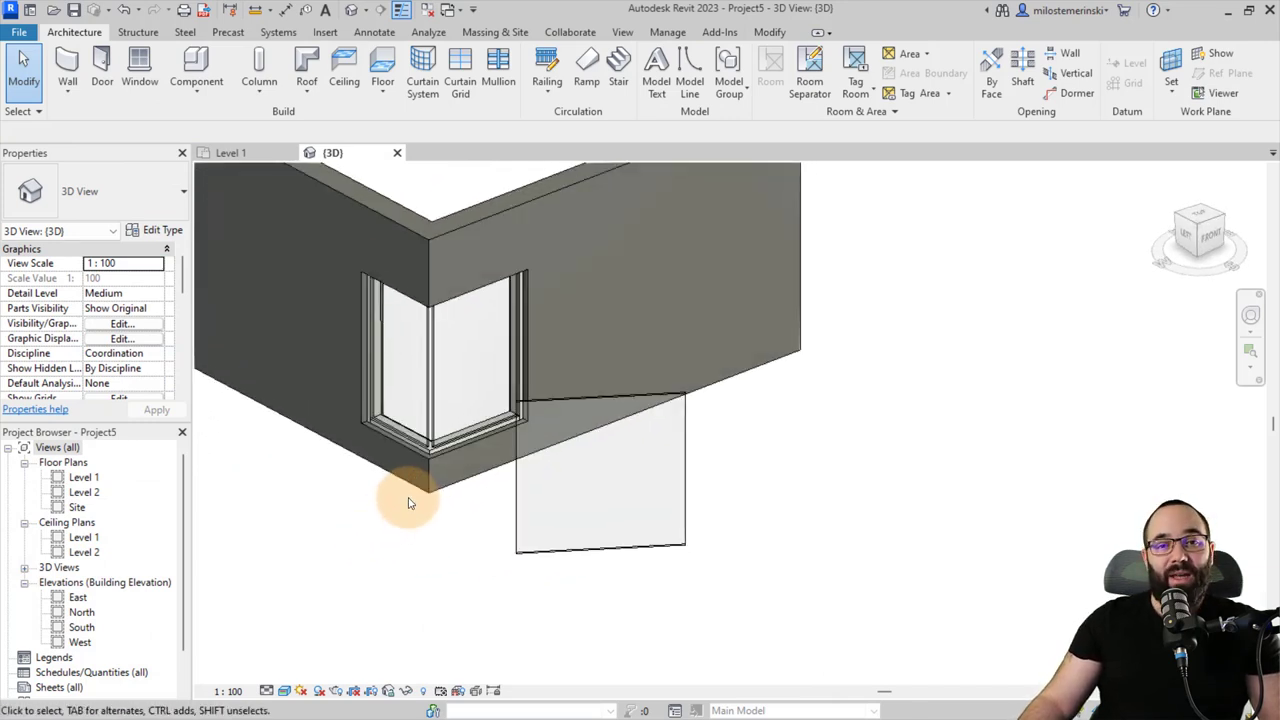
scroll(408, 372, "up", 3)
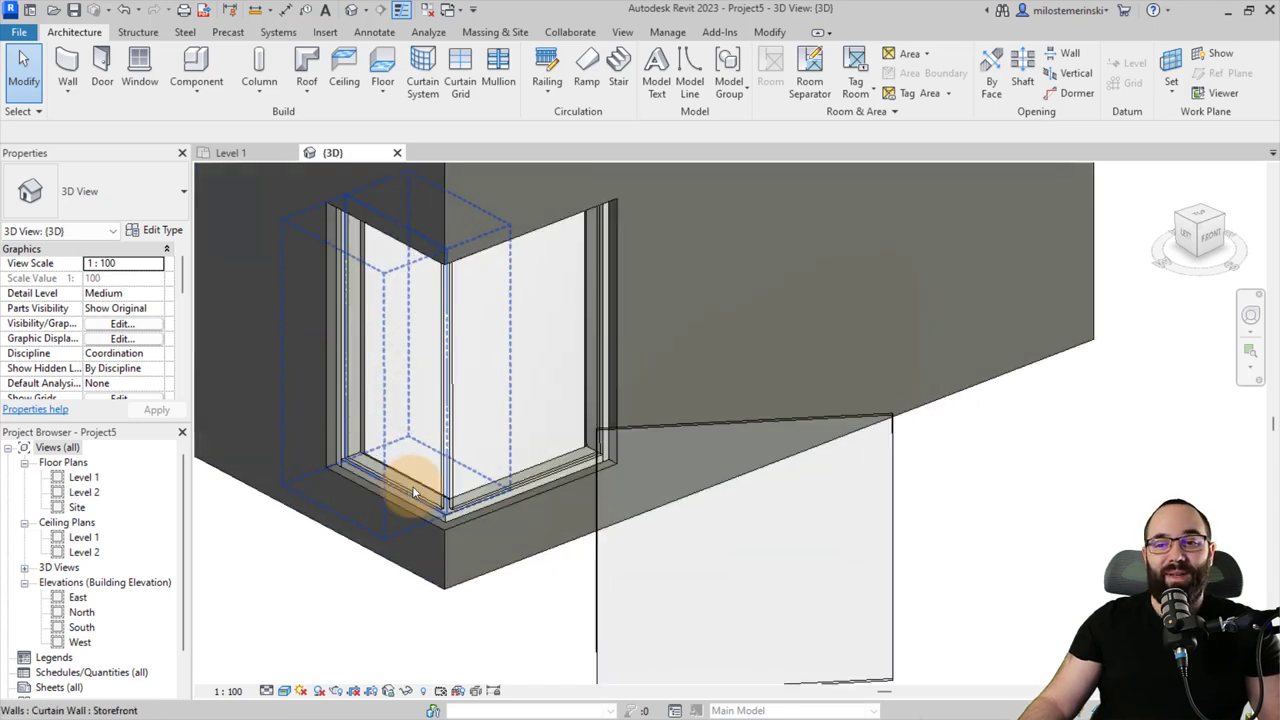
Step: Change the two corner storefront panels from System Panel Glazed to Basic Wall: glass
key("Tab")
left_click(400, 486)
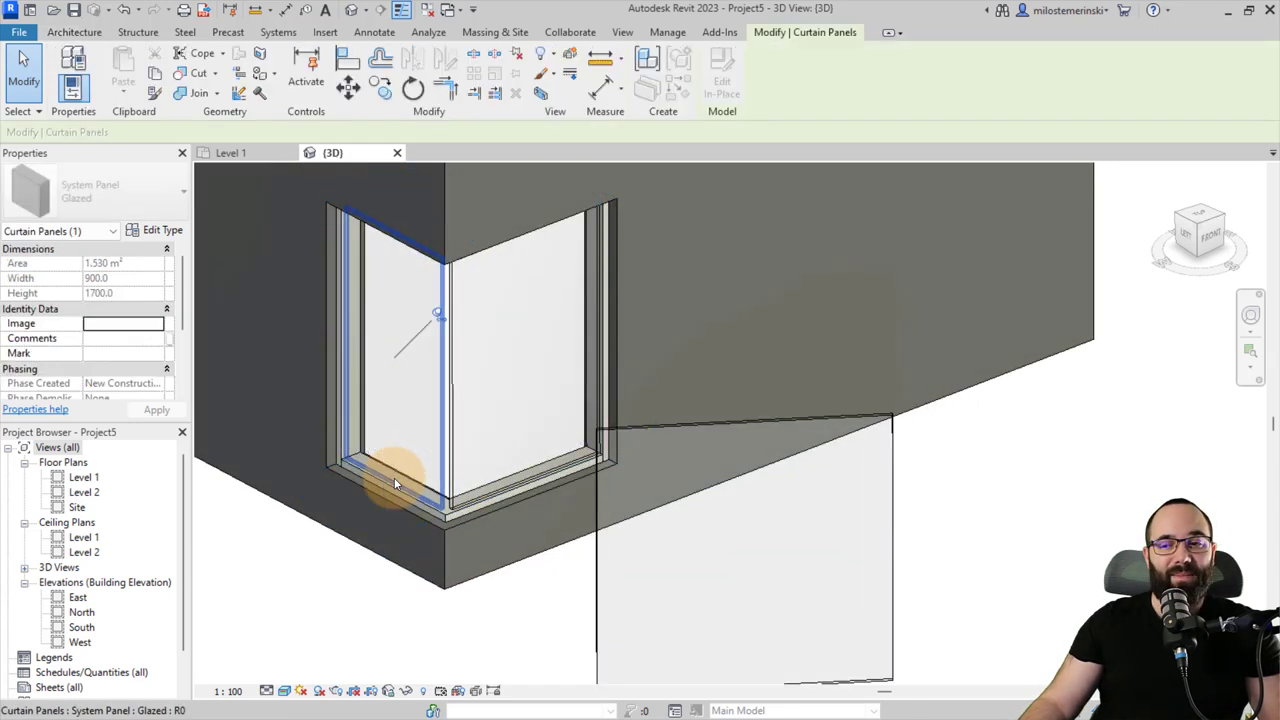
key("Tab")
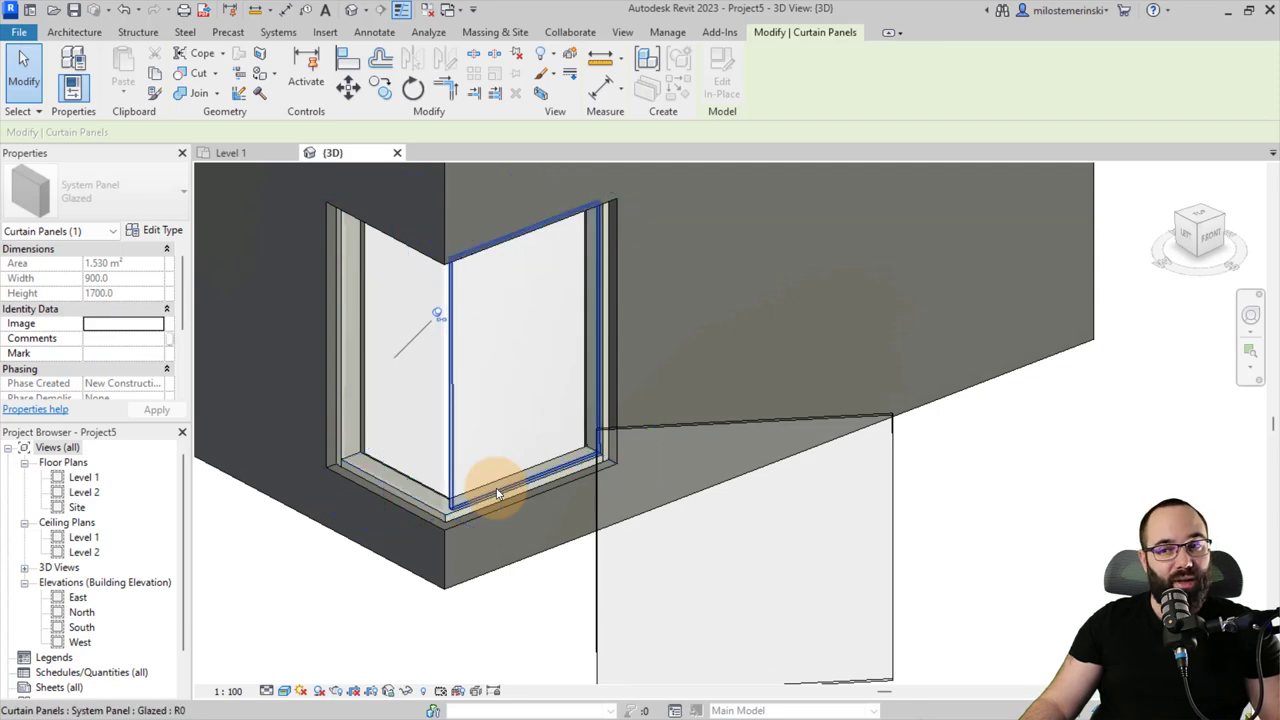
left_click(504, 513, "ctrl")
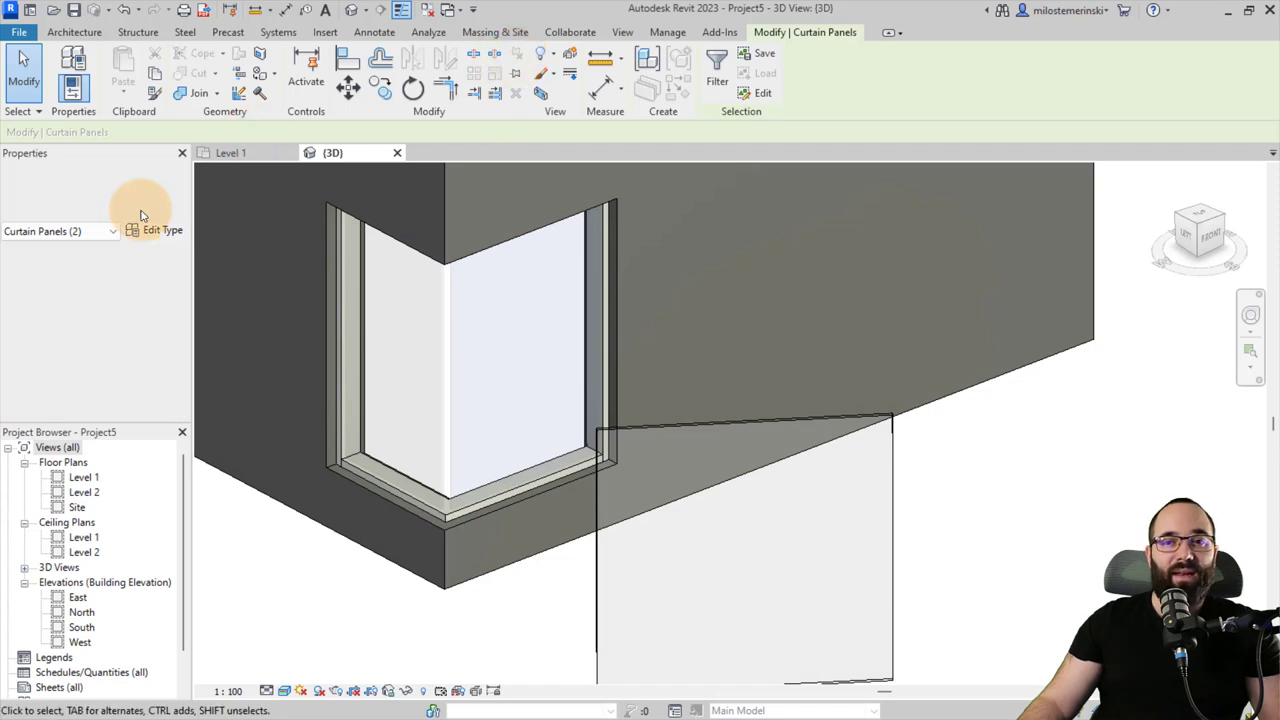
left_click(170, 190)
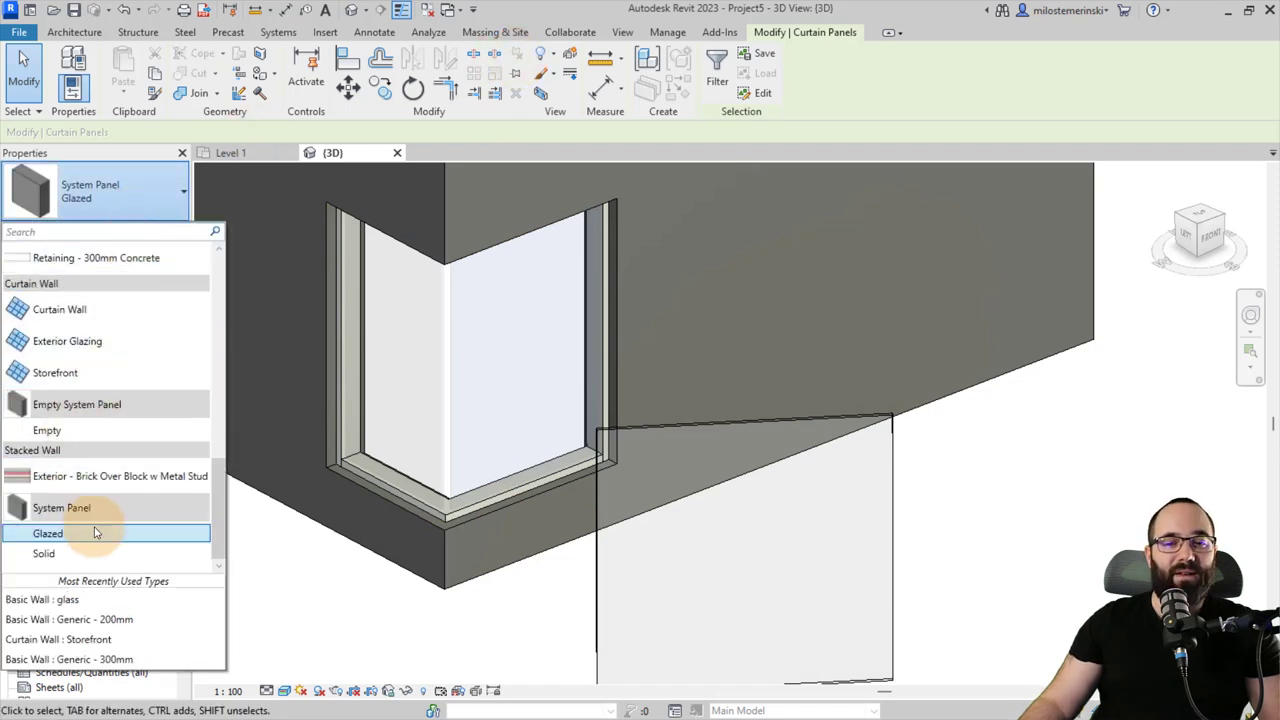
scroll(74, 548, "up", 6)
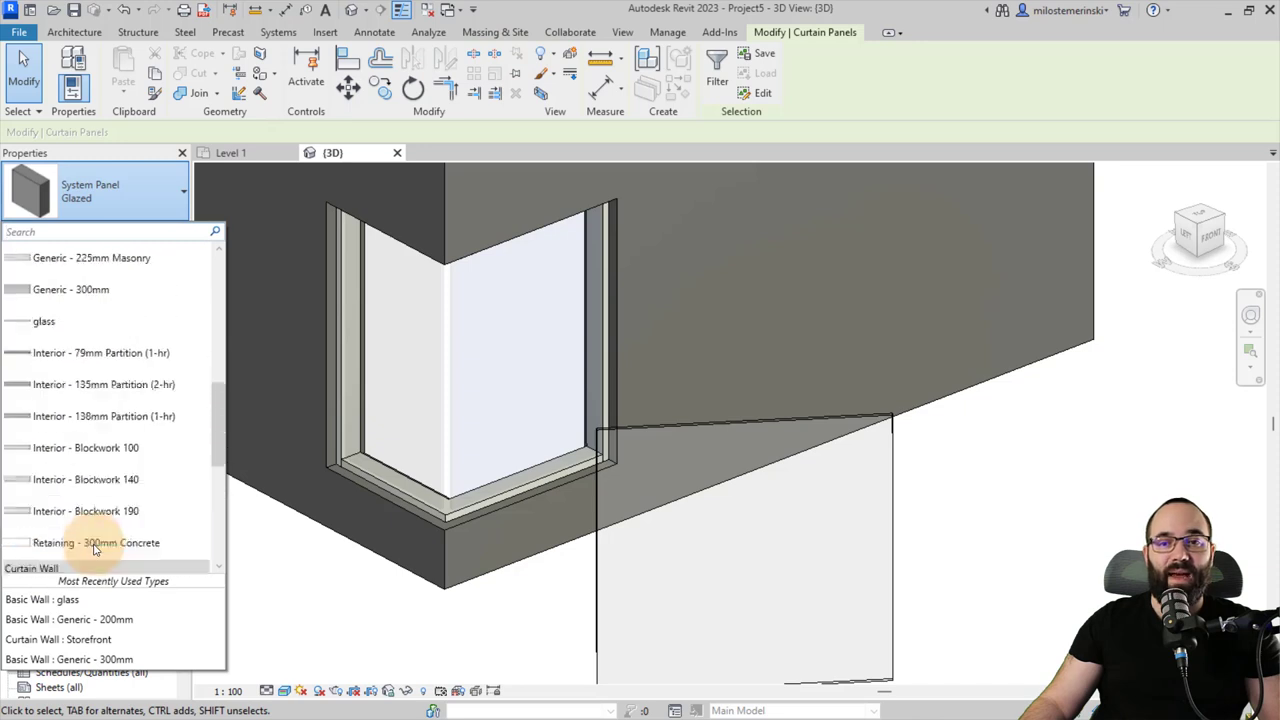
scroll(110, 520, "down", 3)
left_click(50, 322)
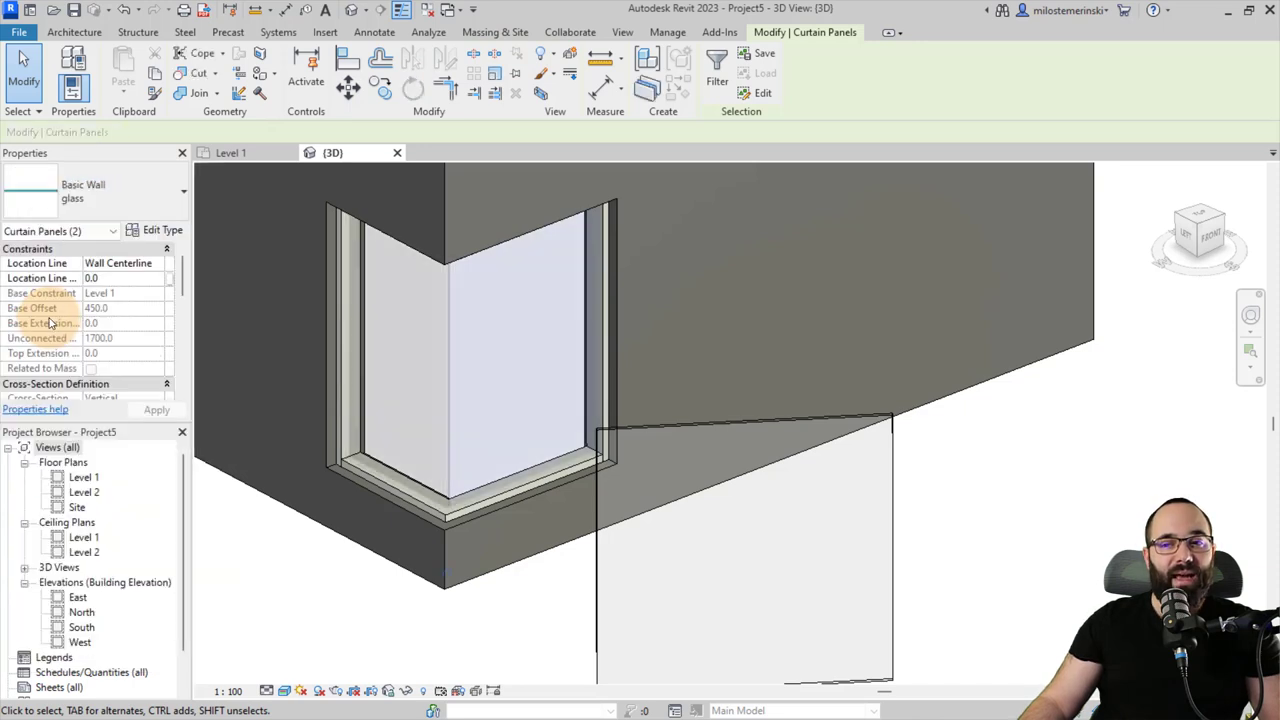
Step: Orbit around the corner window and select the free-standing glass test wall
left_click(263, 549)
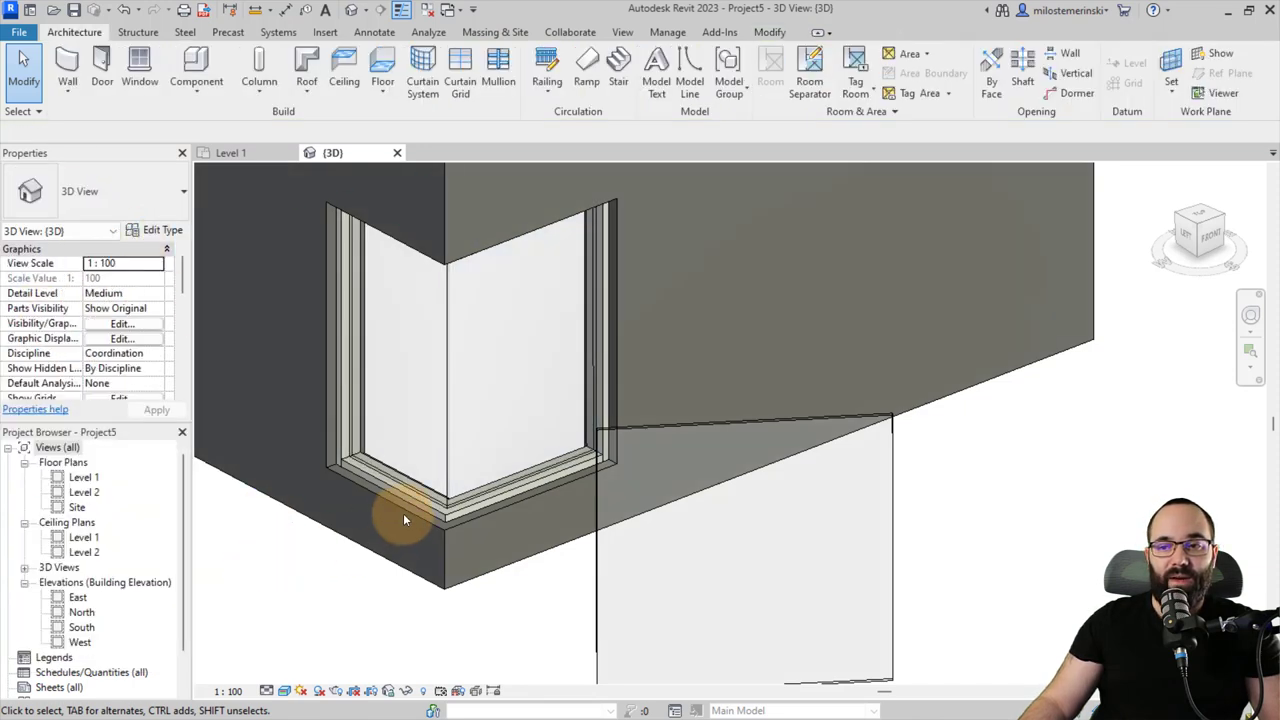
scroll(437, 501, "up", 5)
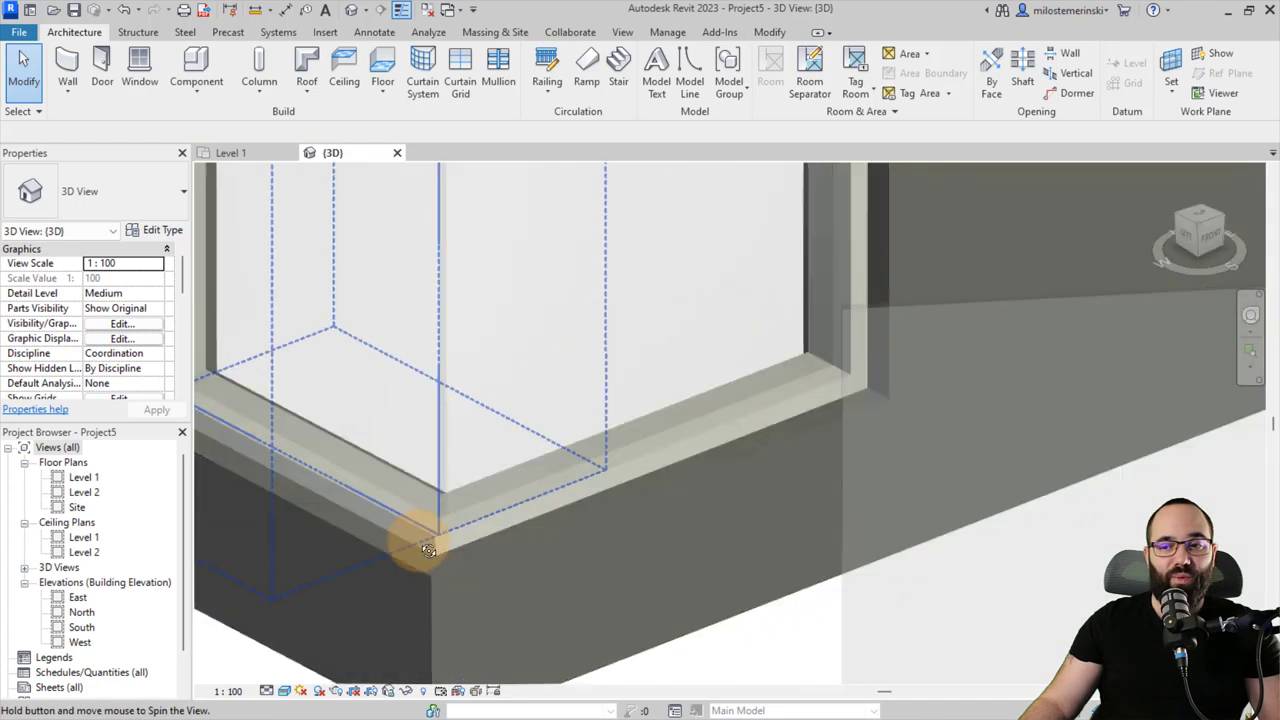
scroll(600, 515, "down", 5)
middle_click_drag(557, 520, 560, 515, "shift")
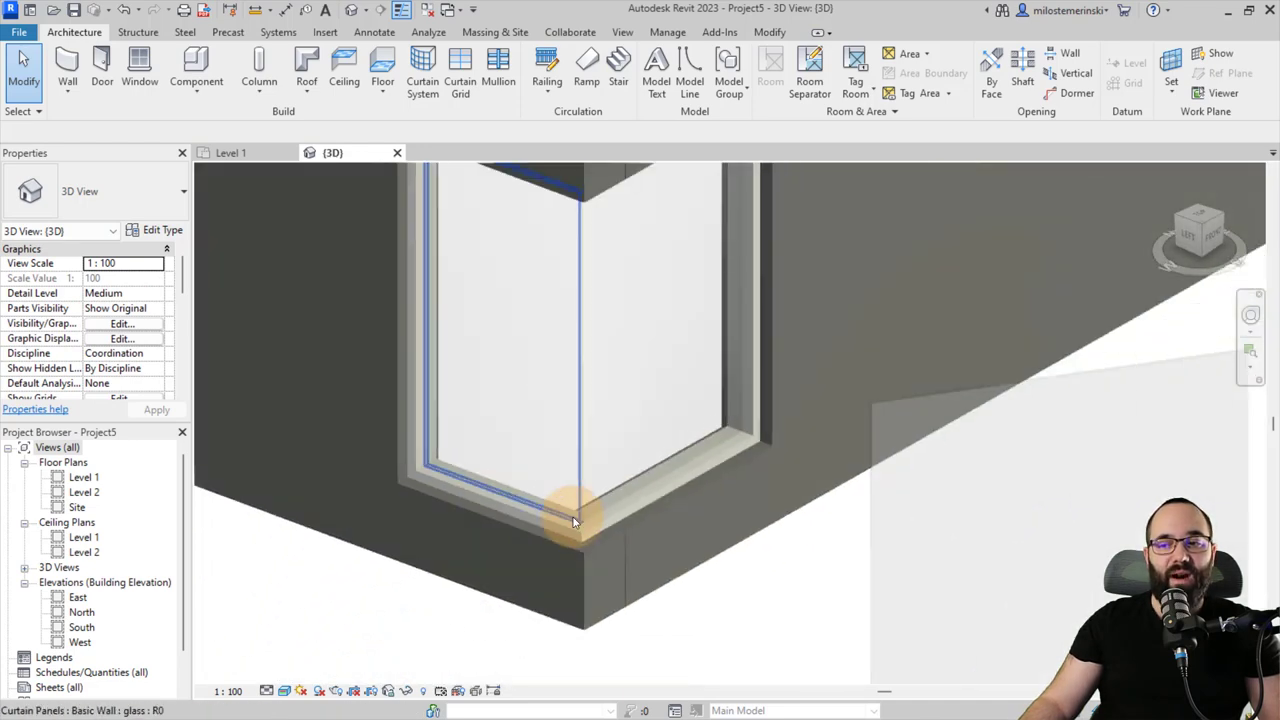
scroll(507, 627, "down", 3)
middle_click_drag(507, 627, 523, 509, "shift")
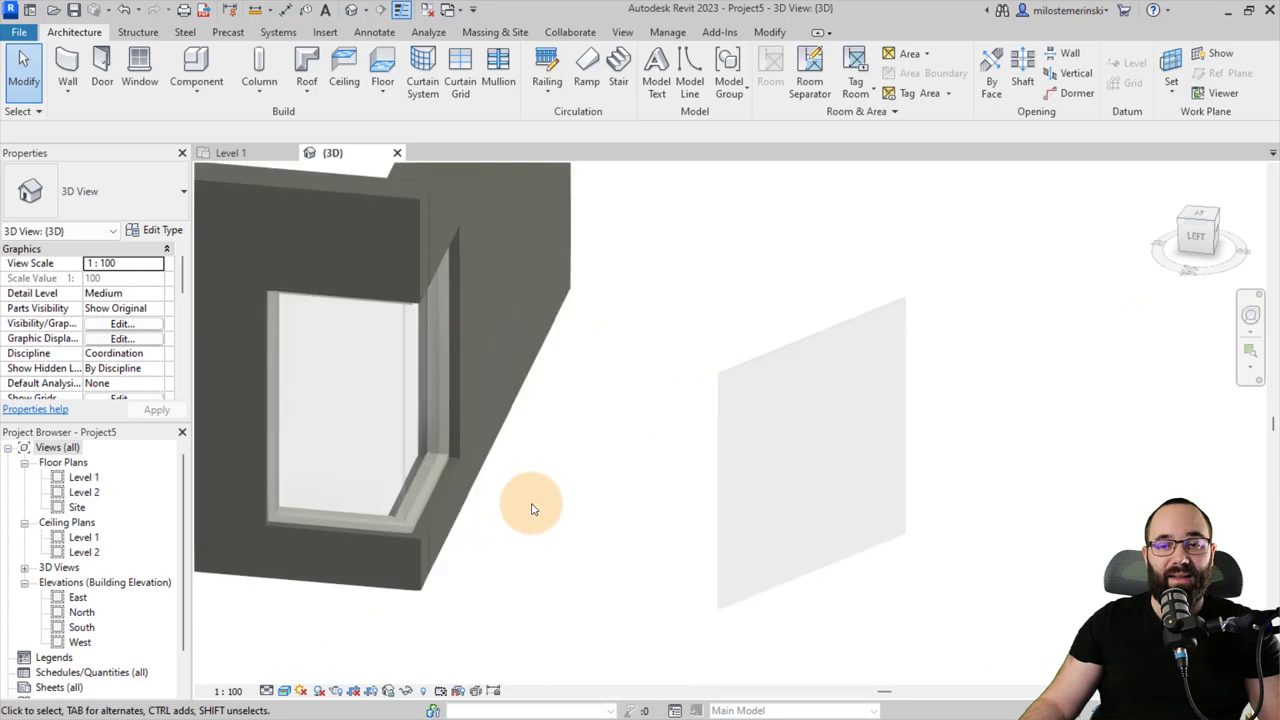
left_click(740, 588)
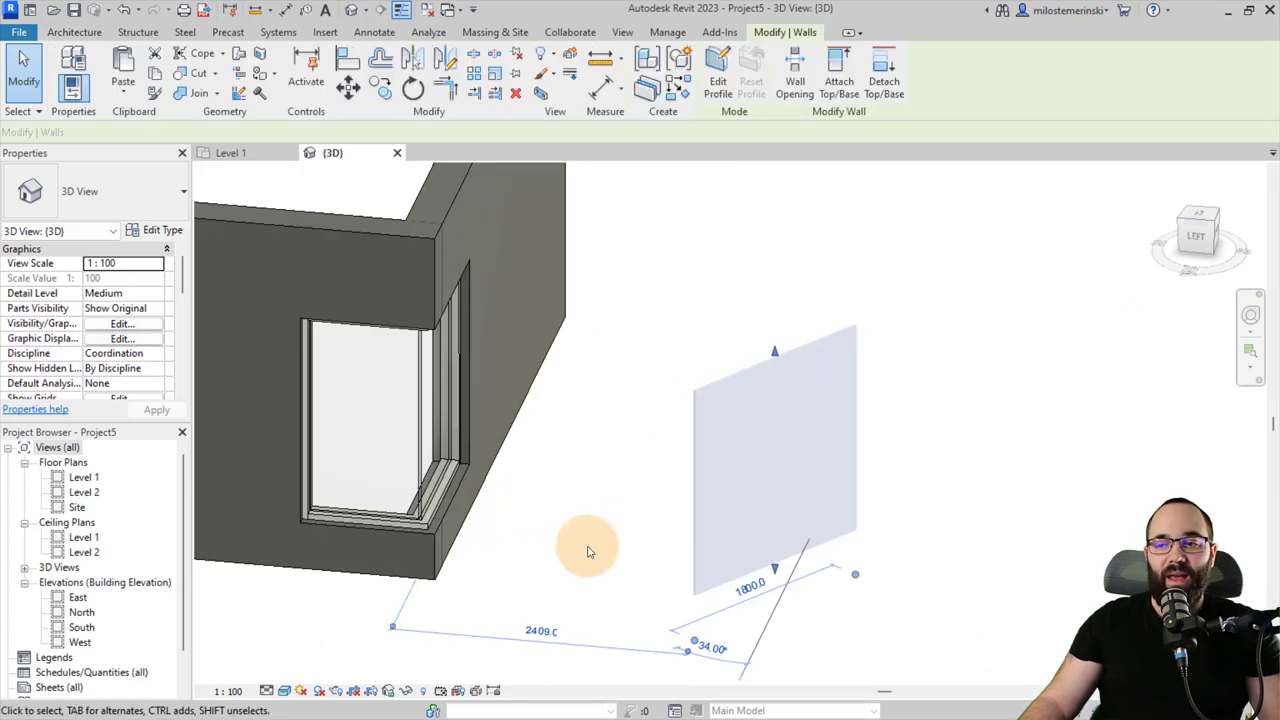
Step: Delete the free-standing glass test wall and orbit toward the sill corner
key("Delete")
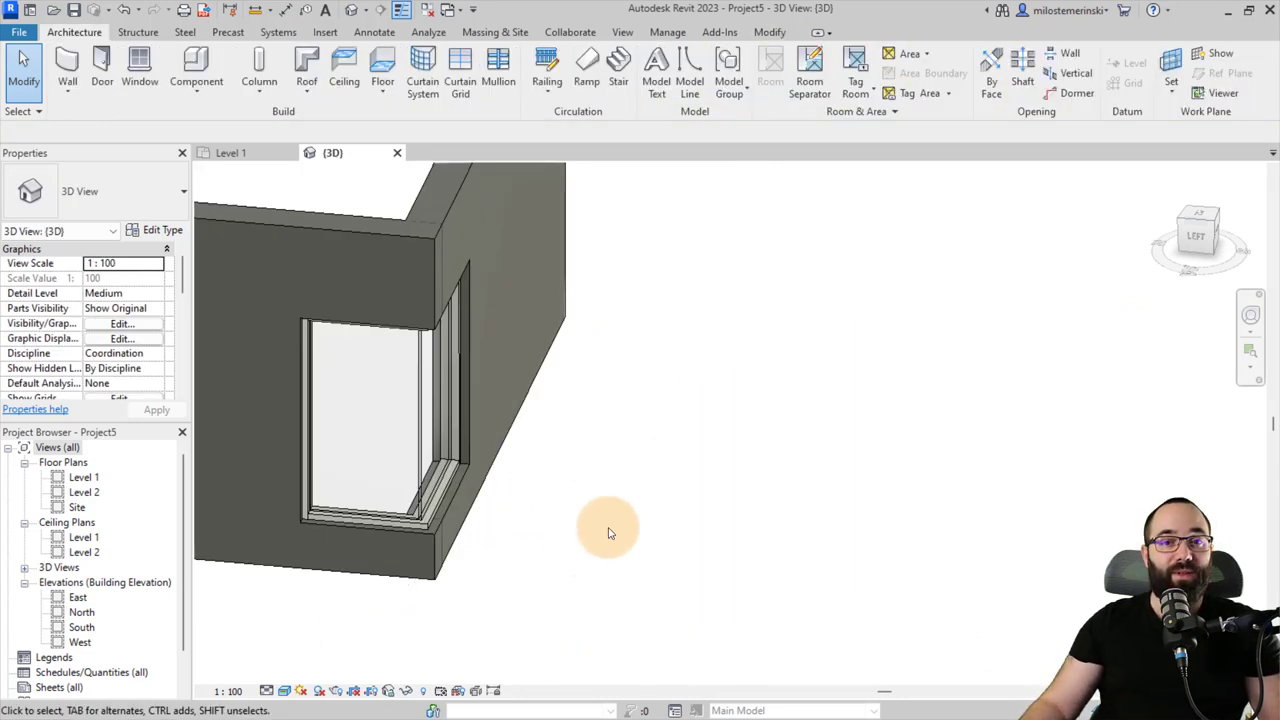
middle_click_drag(603, 523, 574, 546, "shift")
scroll(474, 418, "up", 3)
scroll(474, 418, "up", 2)
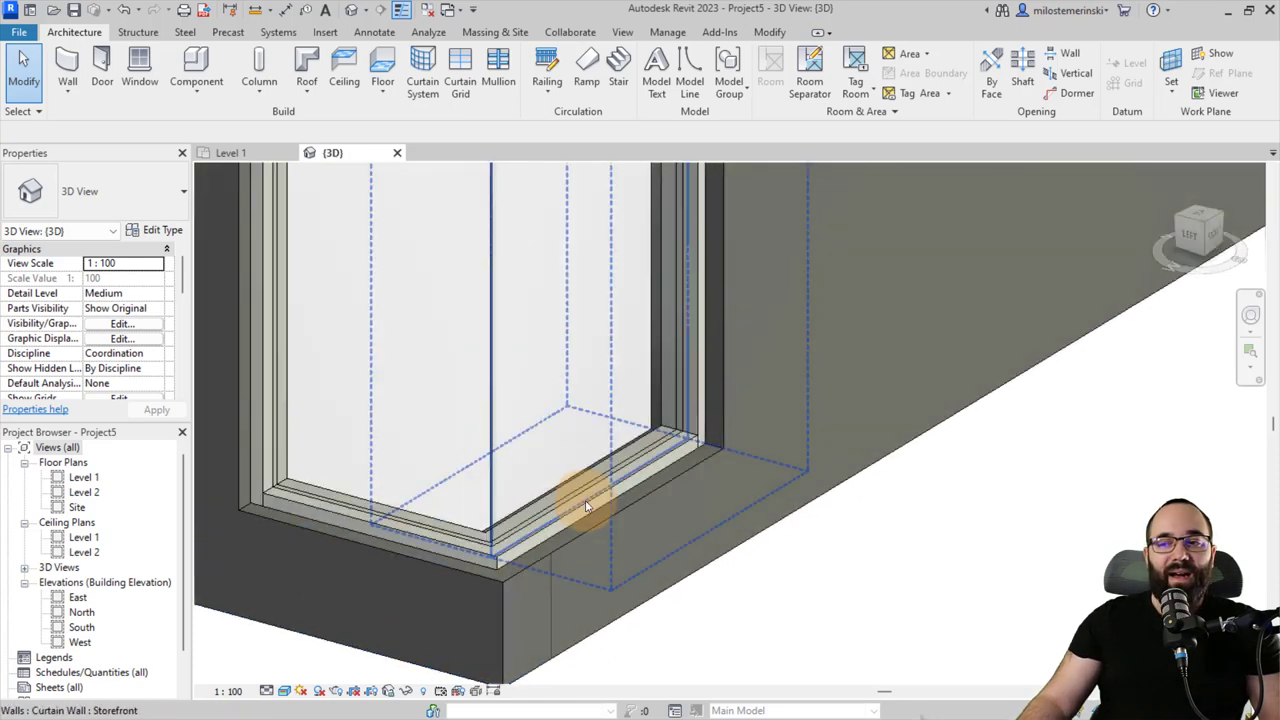
scroll(495, 550, "down", 2)
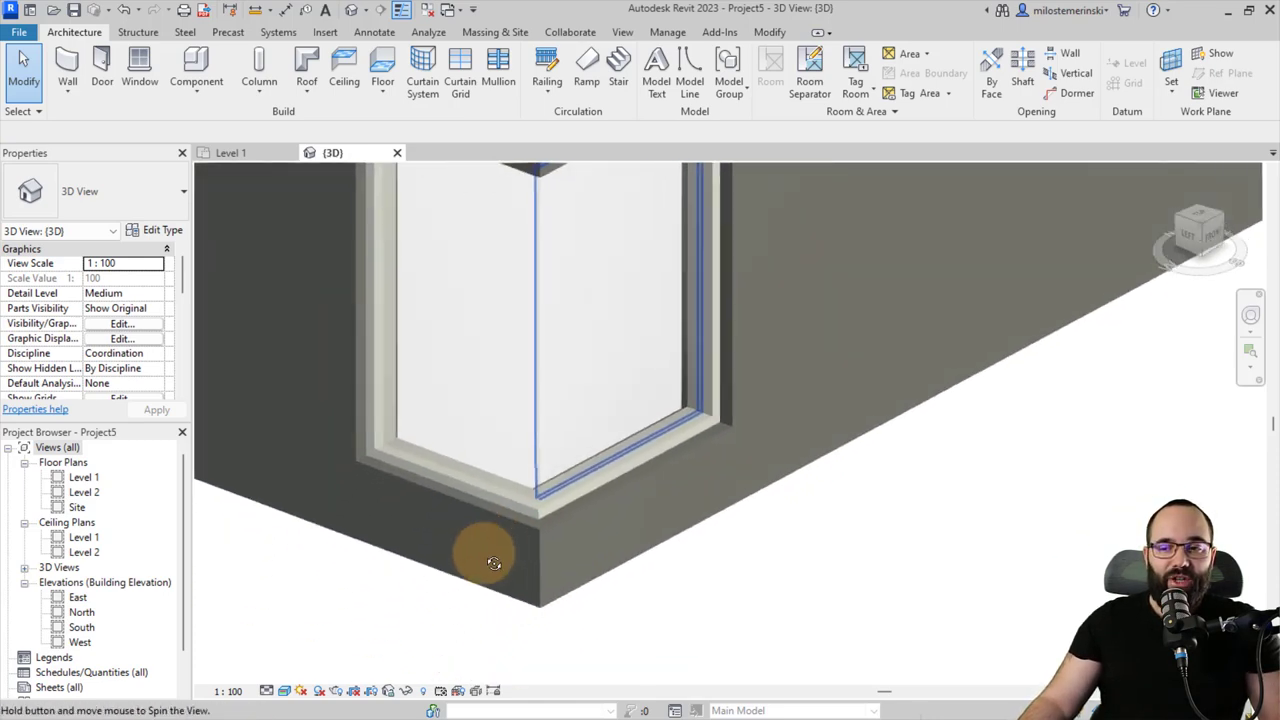
middle_click_drag(491, 557, 437, 600, "shift")
scroll(437, 600, "up", 2)
mouse_move(318, 565)
middle_mouse_down("shift")
mouse_move(251, 571)
mouse_move(309, 551)
middle_mouse_up("shift")
scroll(656, 430, "up", 2)
scroll(680, 457, "up", 2)
scroll(257, 537, "down", 2)
scroll(334, 526, "up", 2)
Step: Give the first glass corner panel a location line offset of 20
left_click(329, 521)
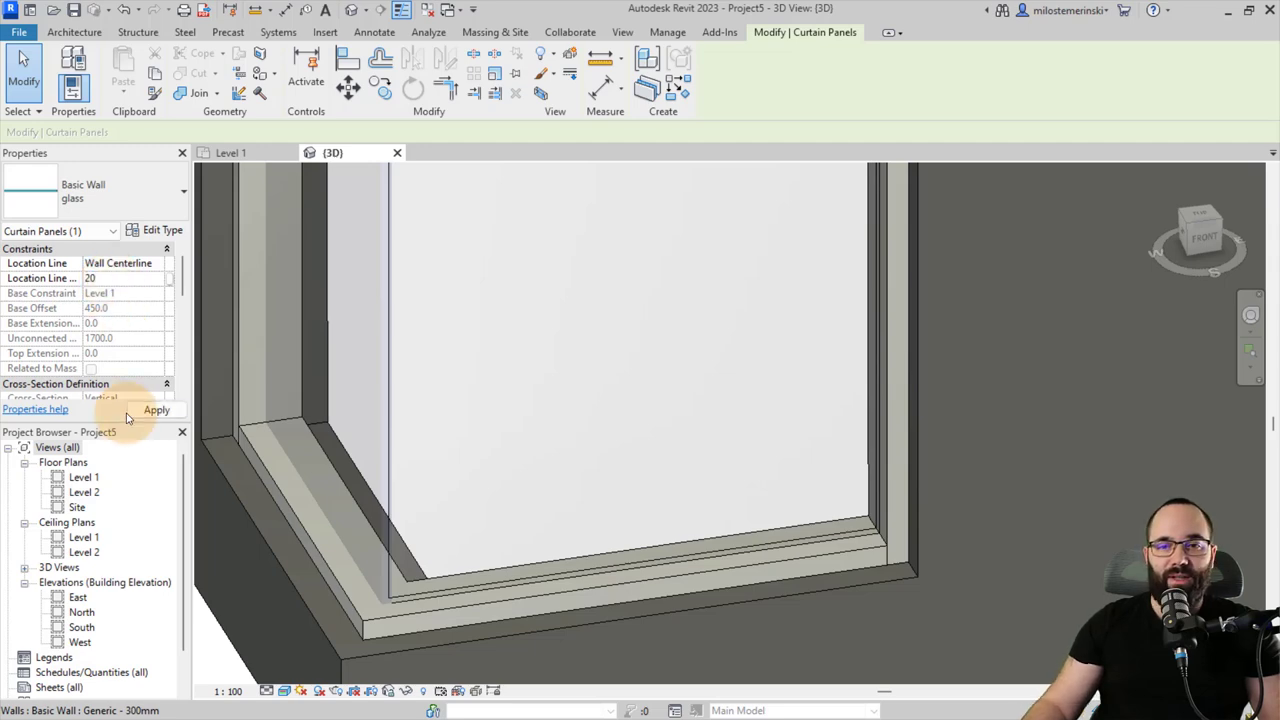
left_click(146, 413)
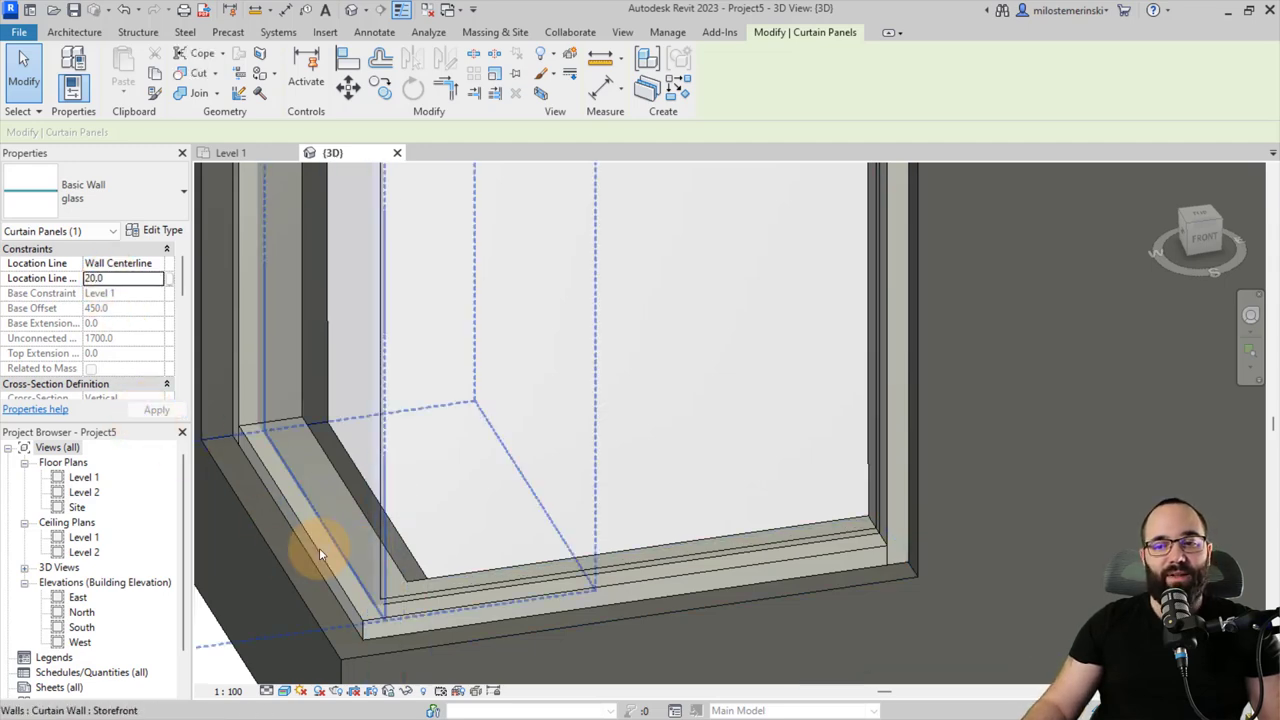
middle_click_drag(314, 543, 693, 510, "shift")
left_click(693, 510)
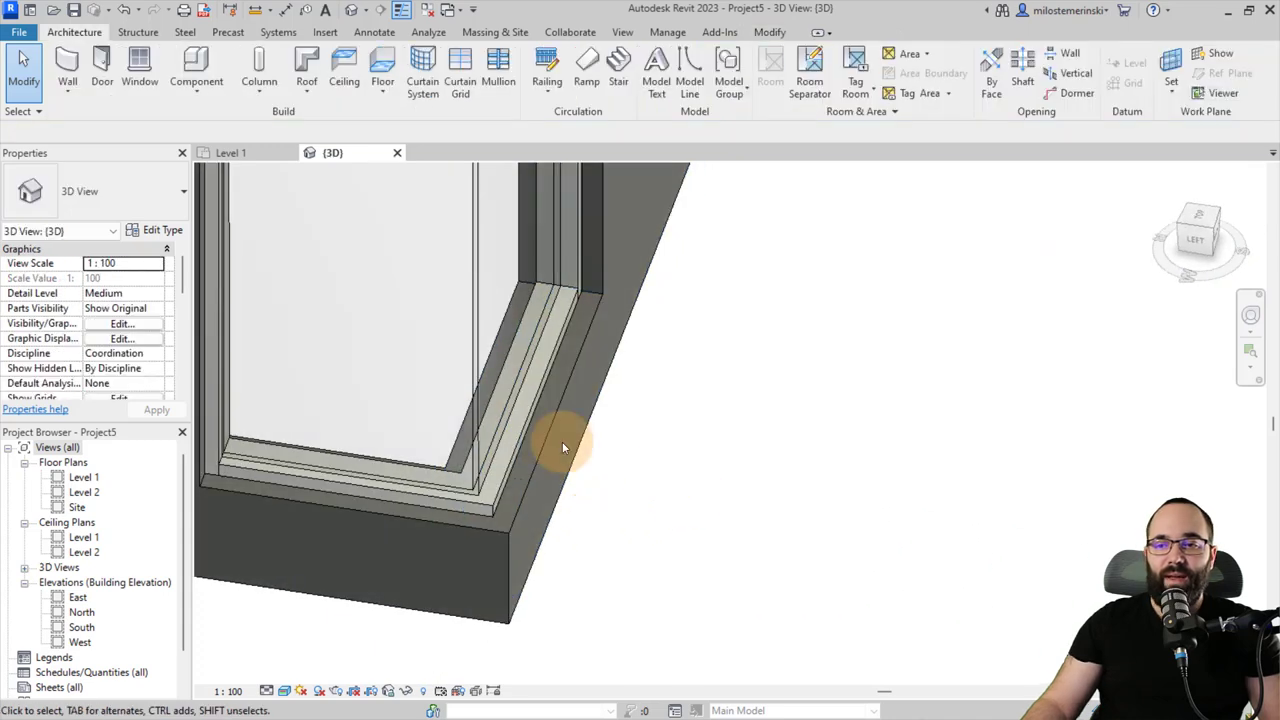
Step: Give the second glass corner panel the same 20 location line offset
left_click(506, 446)
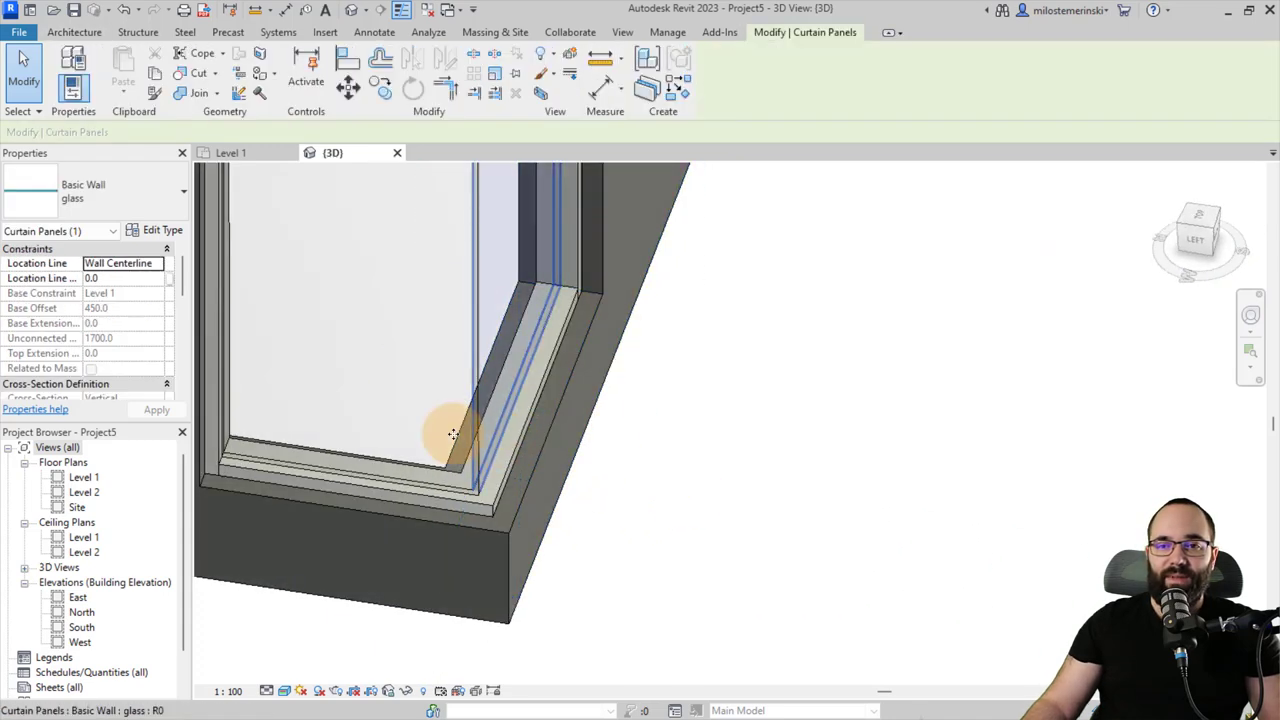
left_click(127, 279)
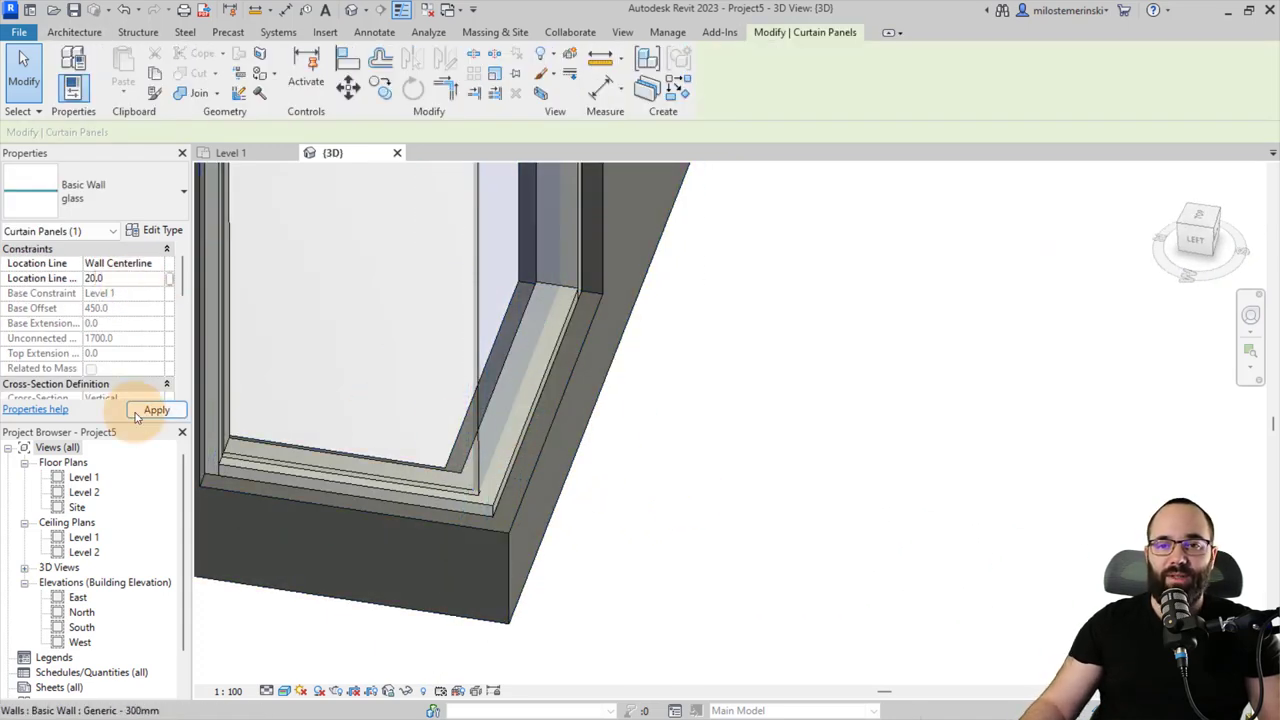
left_click(148, 411)
left_click(680, 429)
middle_click_drag(714, 471, 541, 474, "shift")
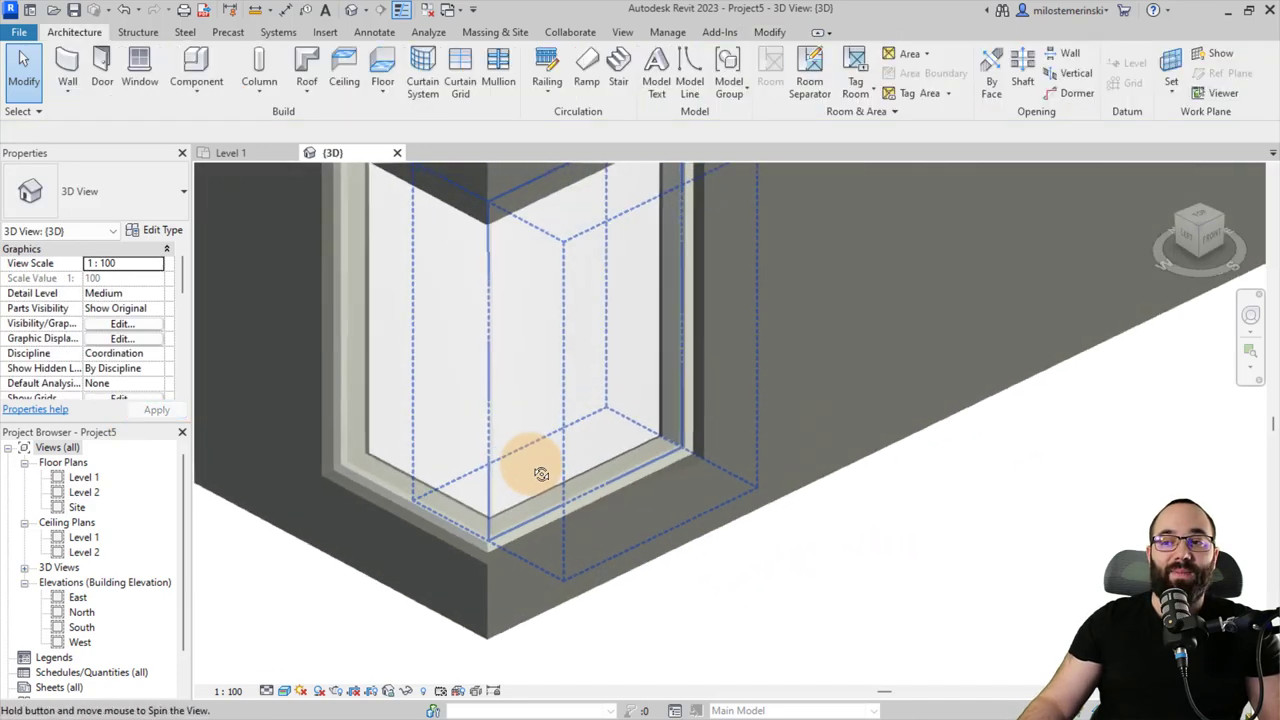
left_click(338, 420)
middle_click_drag(336, 414, 343, 589, "shift")
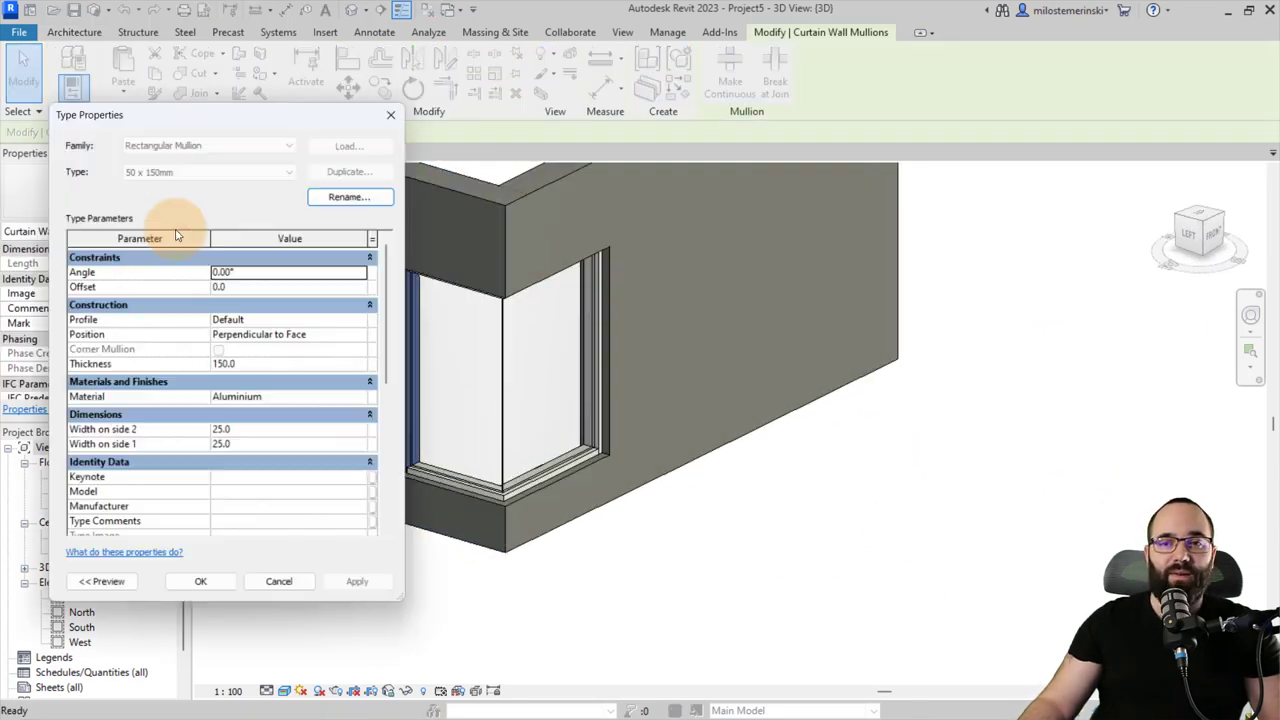
scroll(314, 409, "down", 3)
scroll(286, 386, "up", 2)
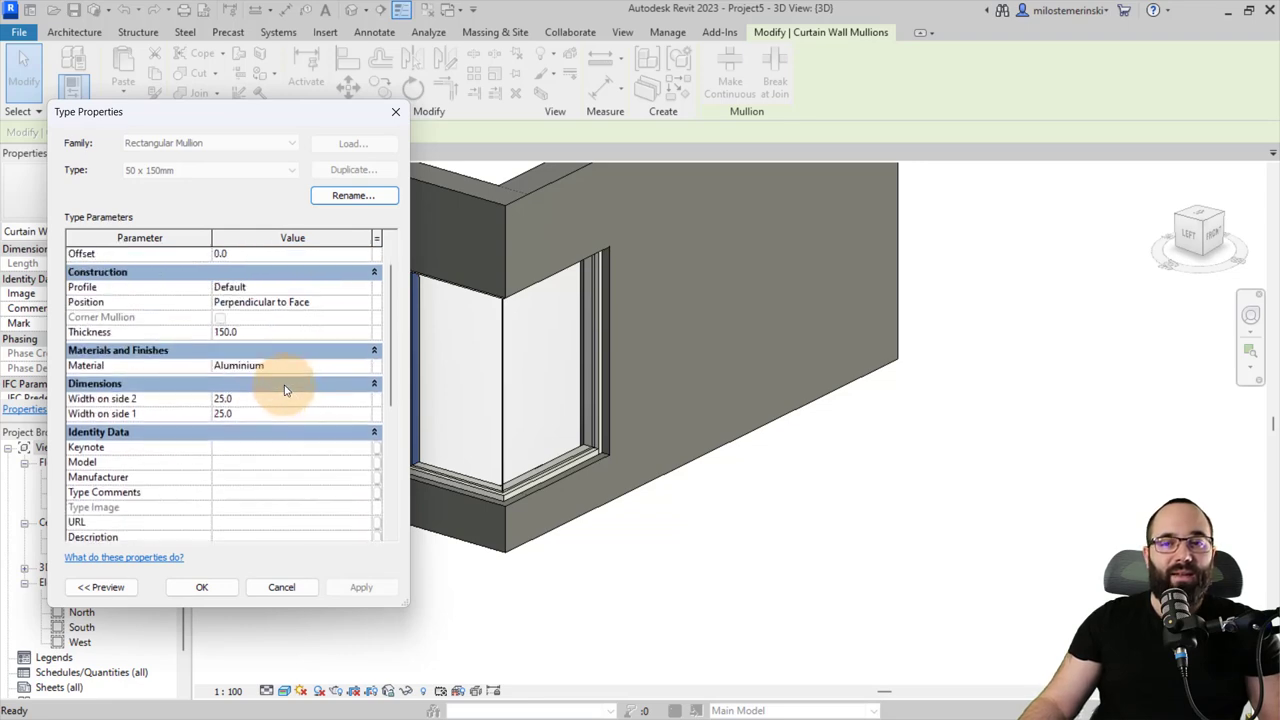
left_click(290, 588)
left_click(451, 600)
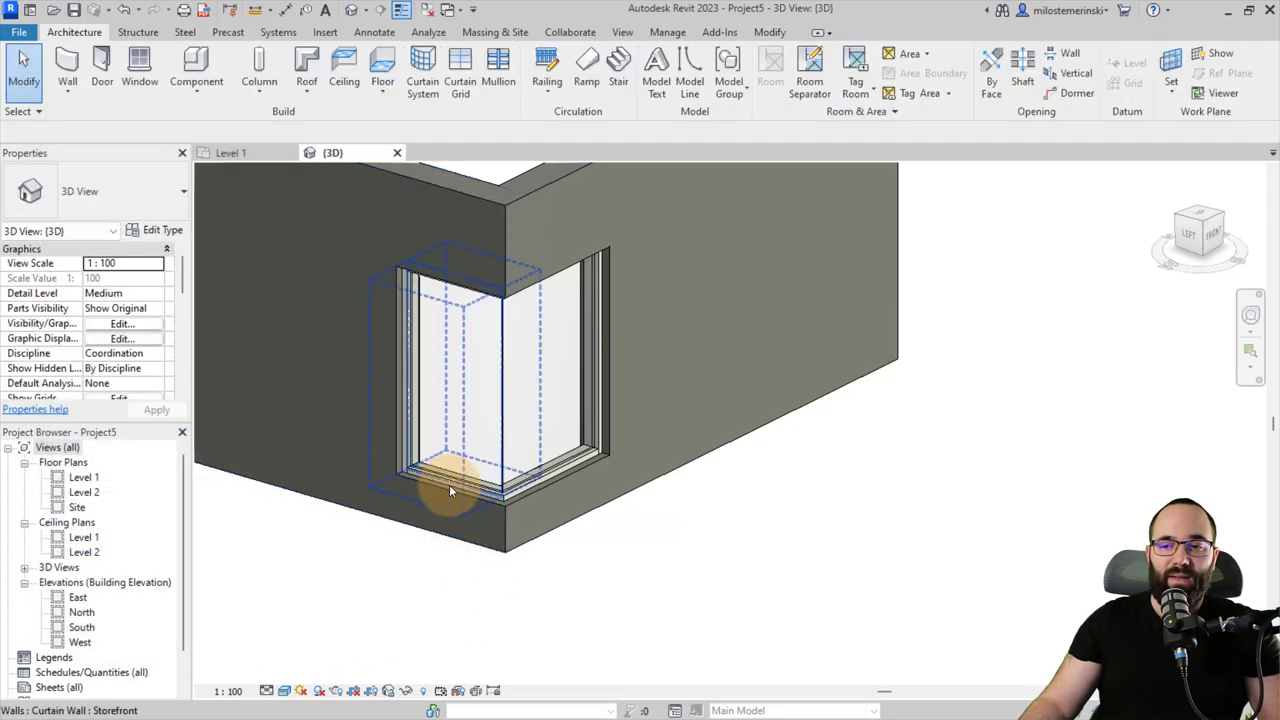
left_click(449, 484)
left_click(160, 230)
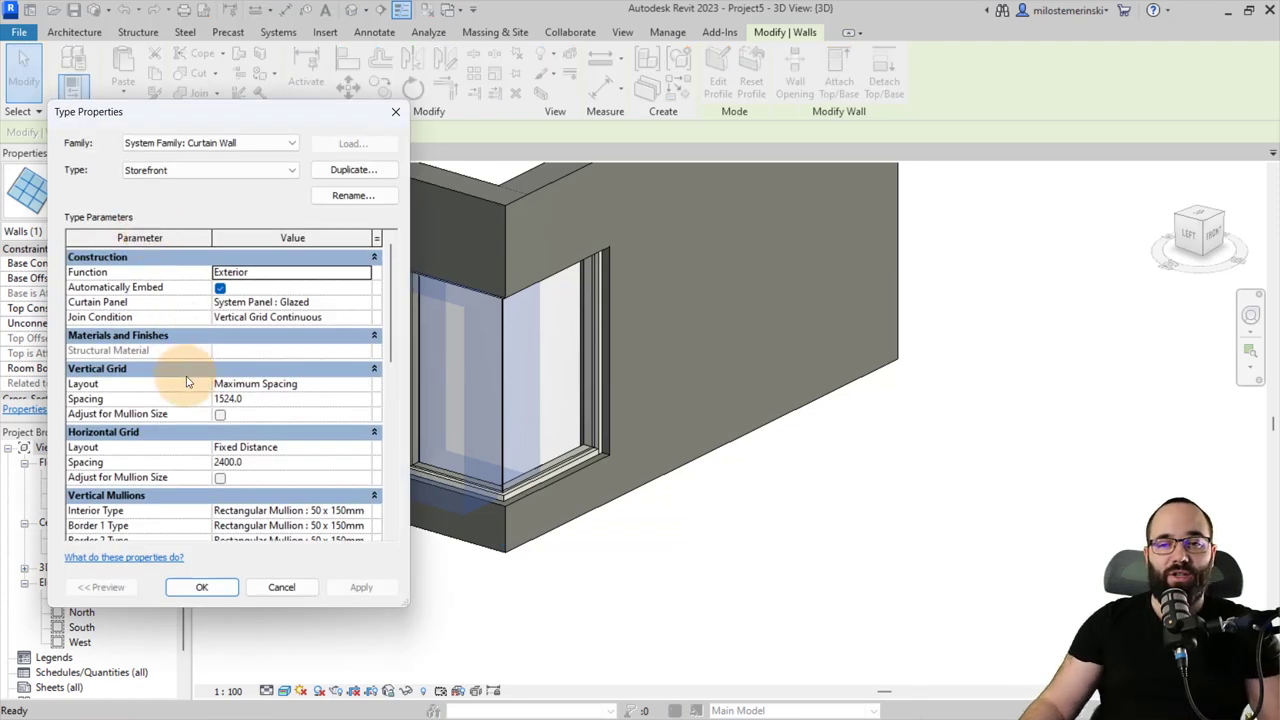
scroll(191, 393, "down", 3)
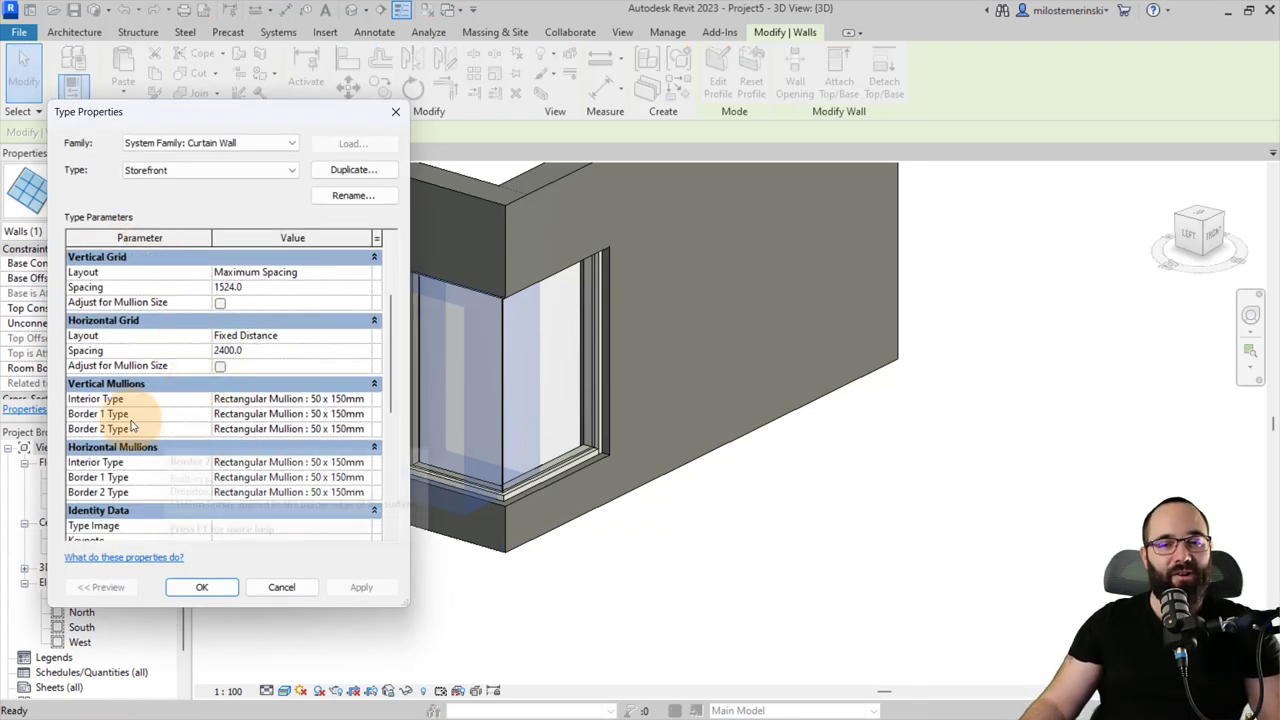
left_click(281, 587)
left_click(363, 577)
scroll(366, 576, "up", 5)
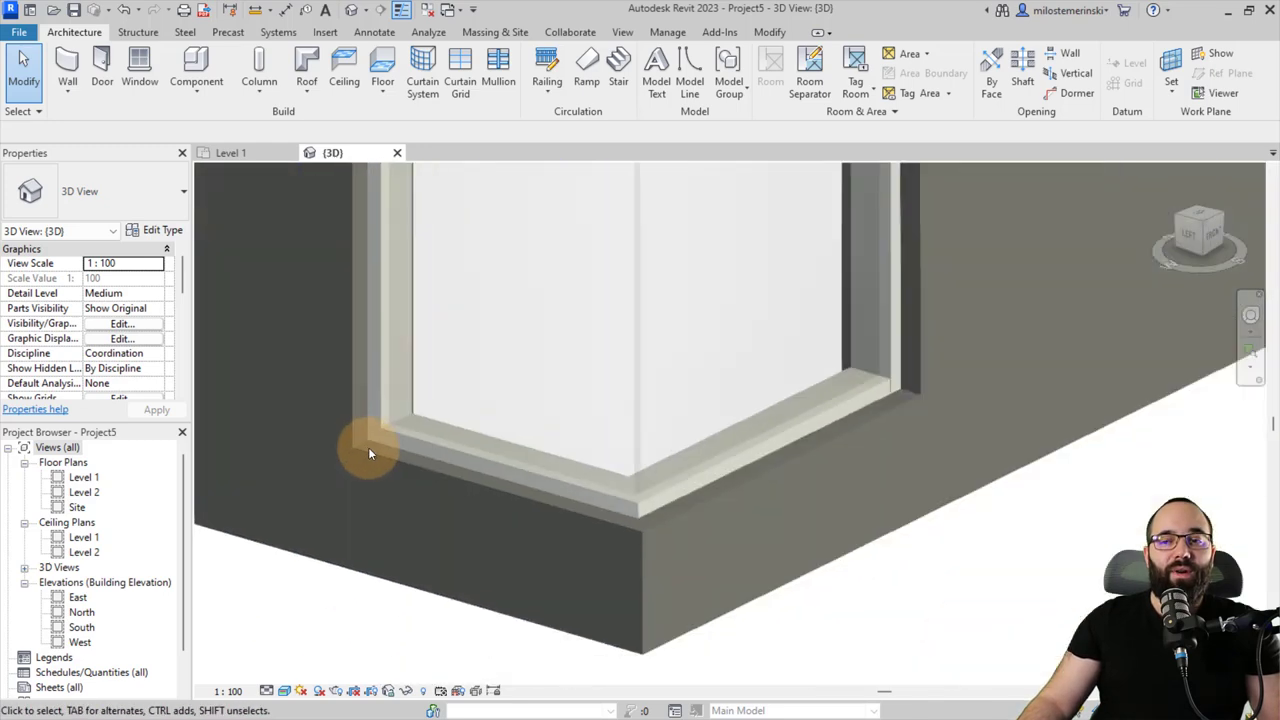
middle_click_drag(368, 447, 366, 480, "shift")
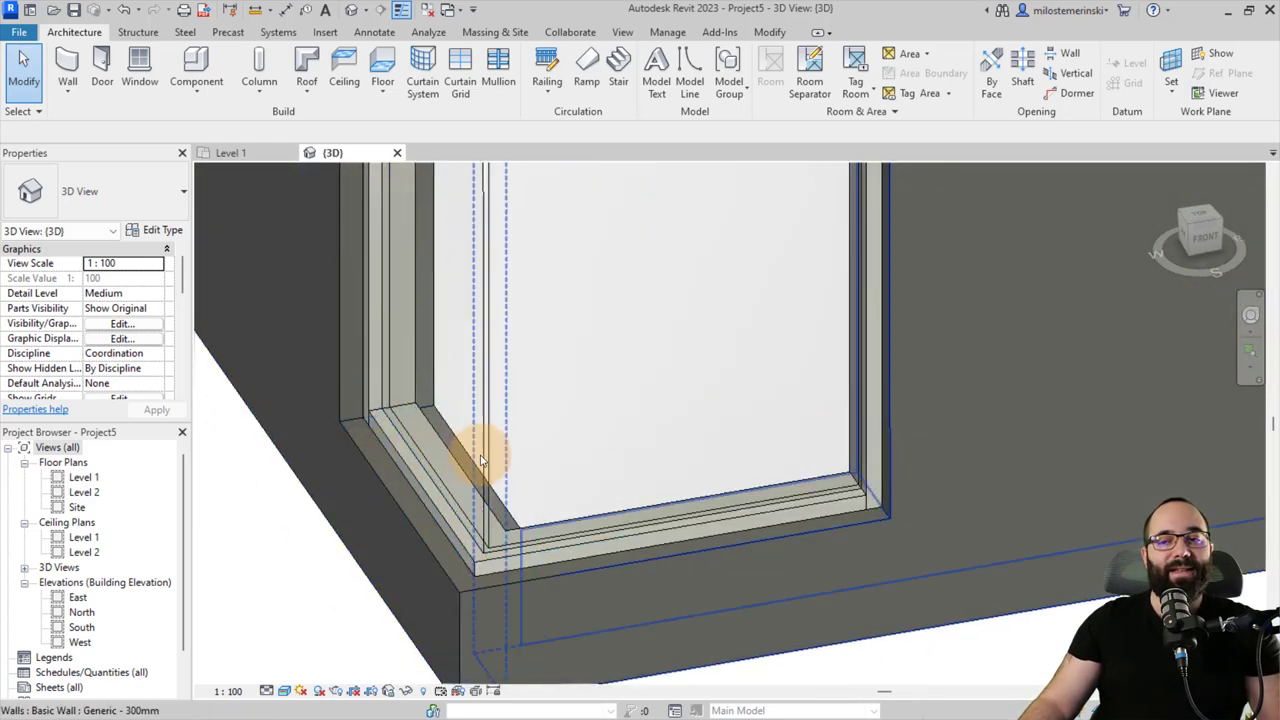
Step: Expand Families > Curtain Wall Mullions > Rectangular Mullion in the Project Browser
scroll(82, 510, "down", 2)
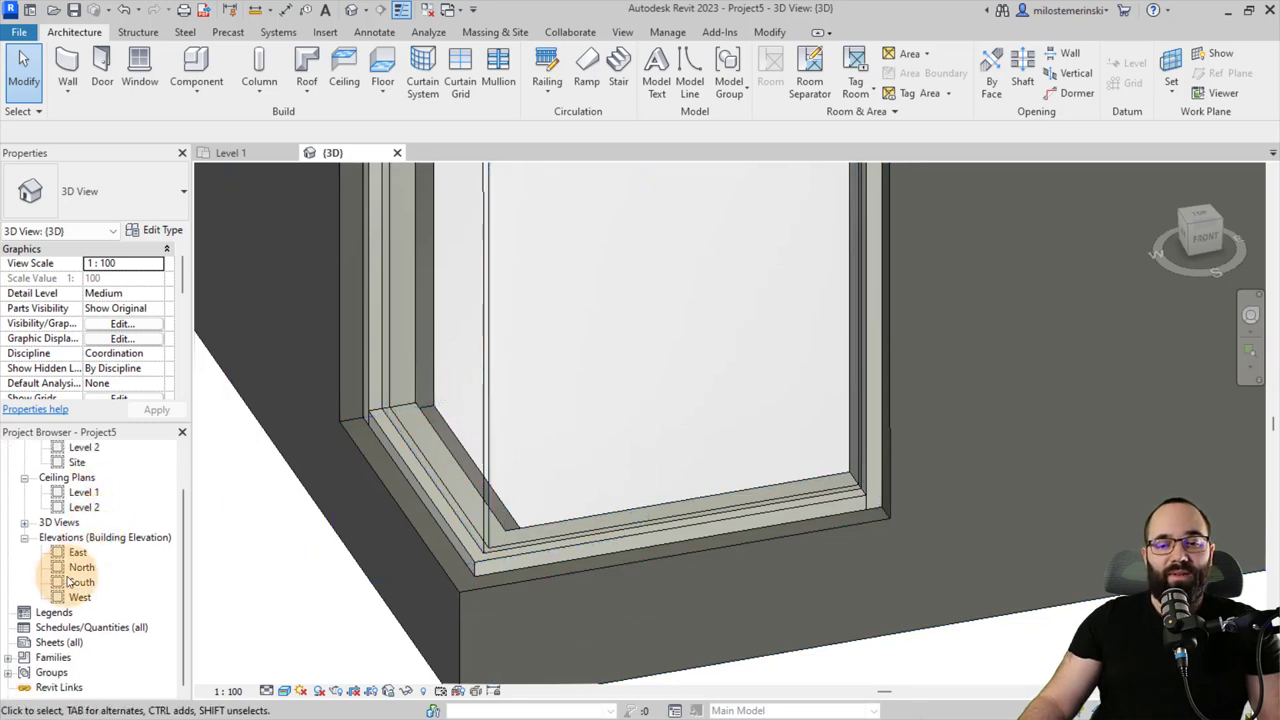
left_click(9, 659)
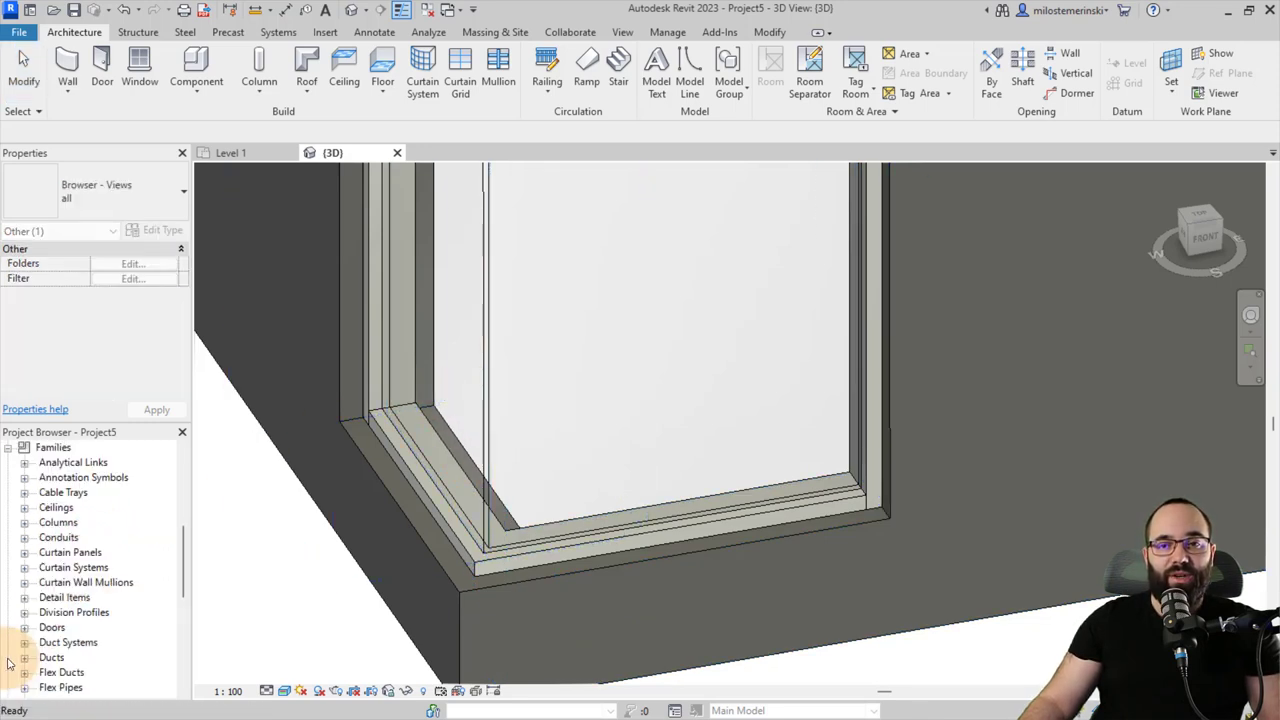
scroll(120, 510, "down", 4)
scroll(120, 492, "down", 1)
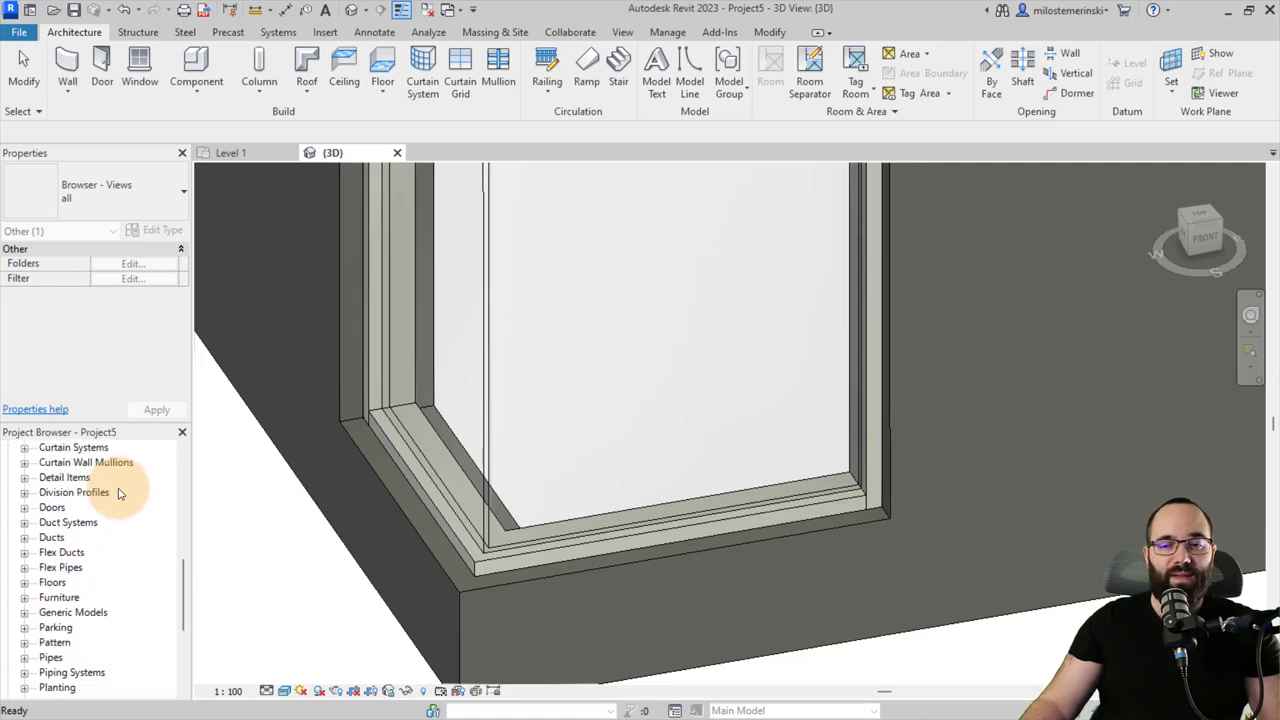
scroll(115, 500, "up", 3)
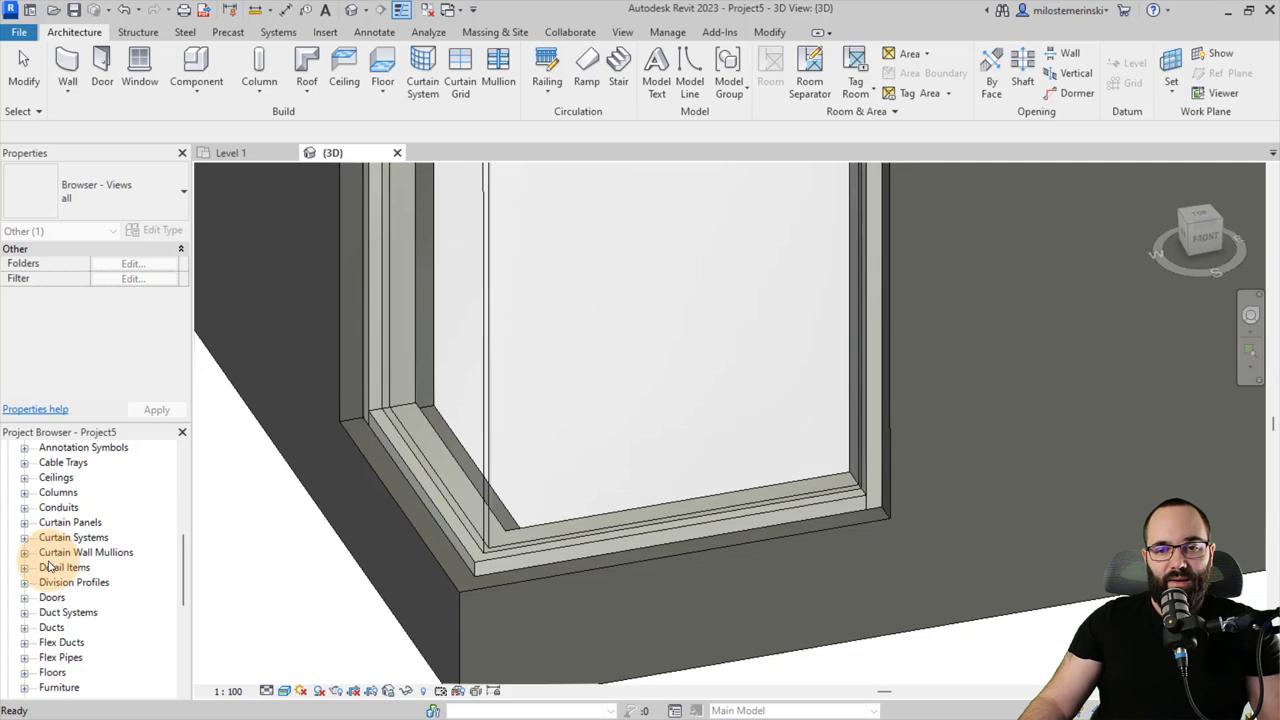
left_click(60, 553)
double_click(50, 554)
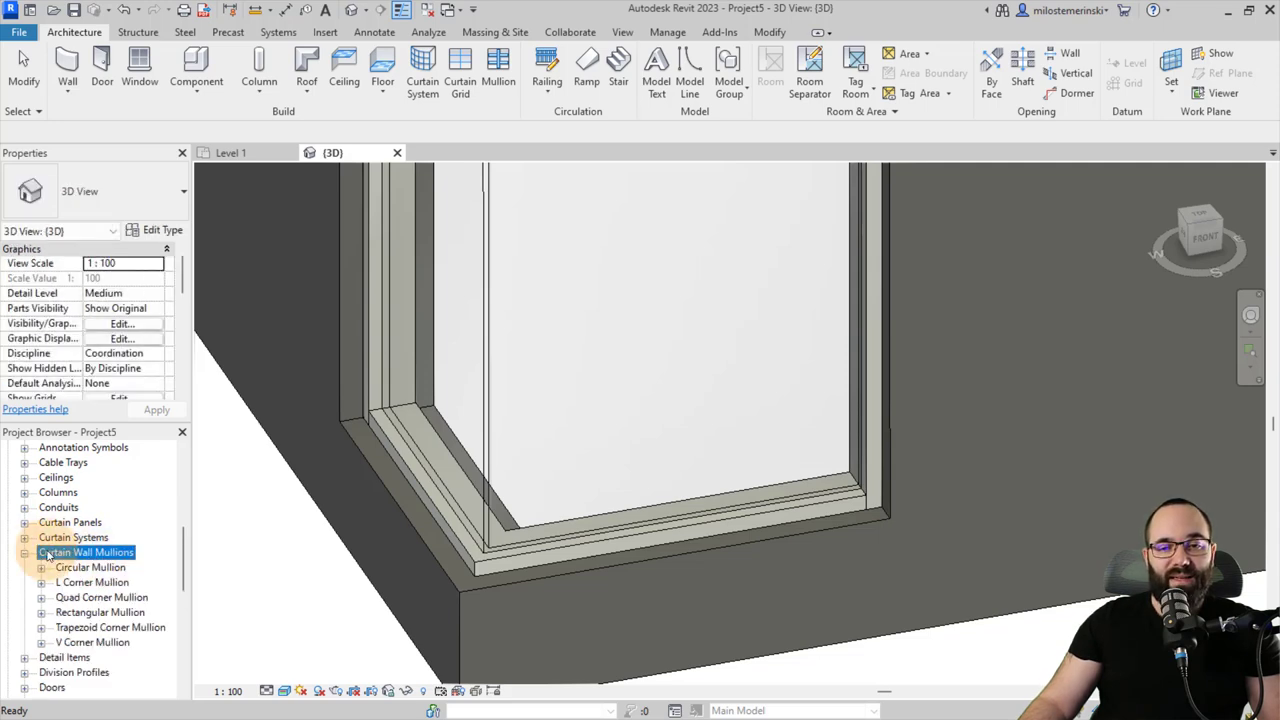
scroll(47, 556, "down", 2)
left_click(68, 525)
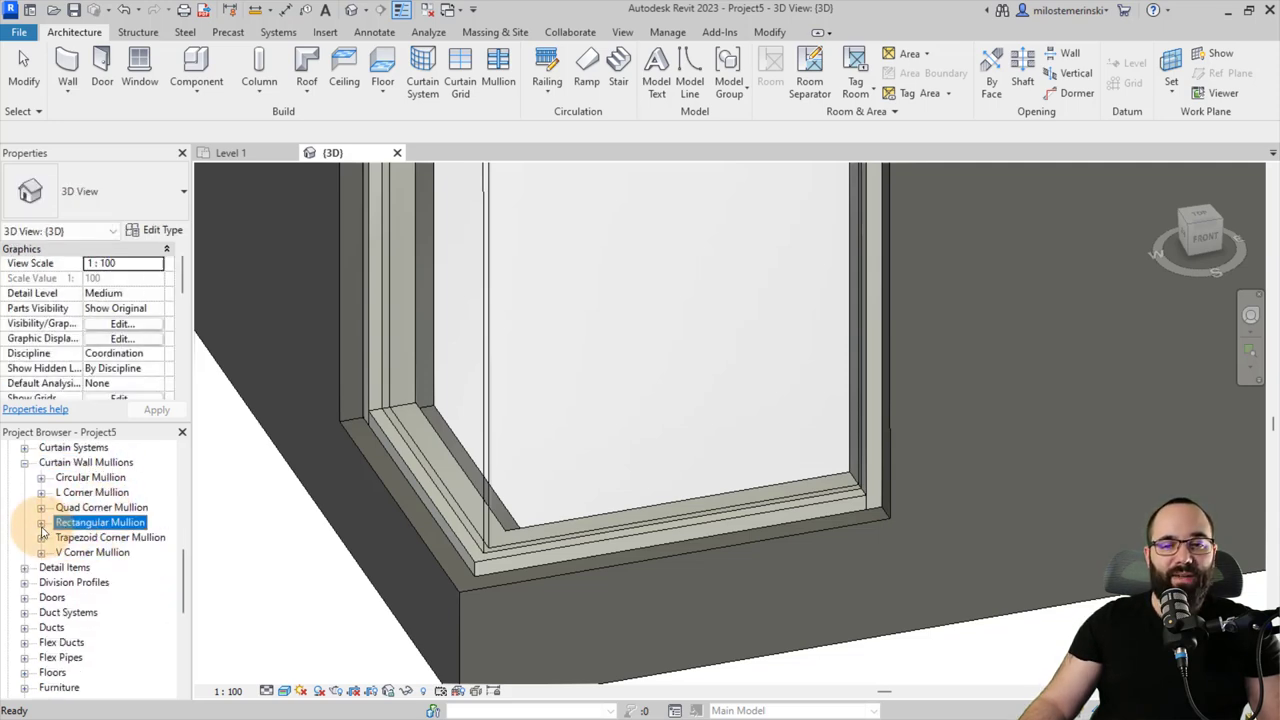
left_click(41, 523)
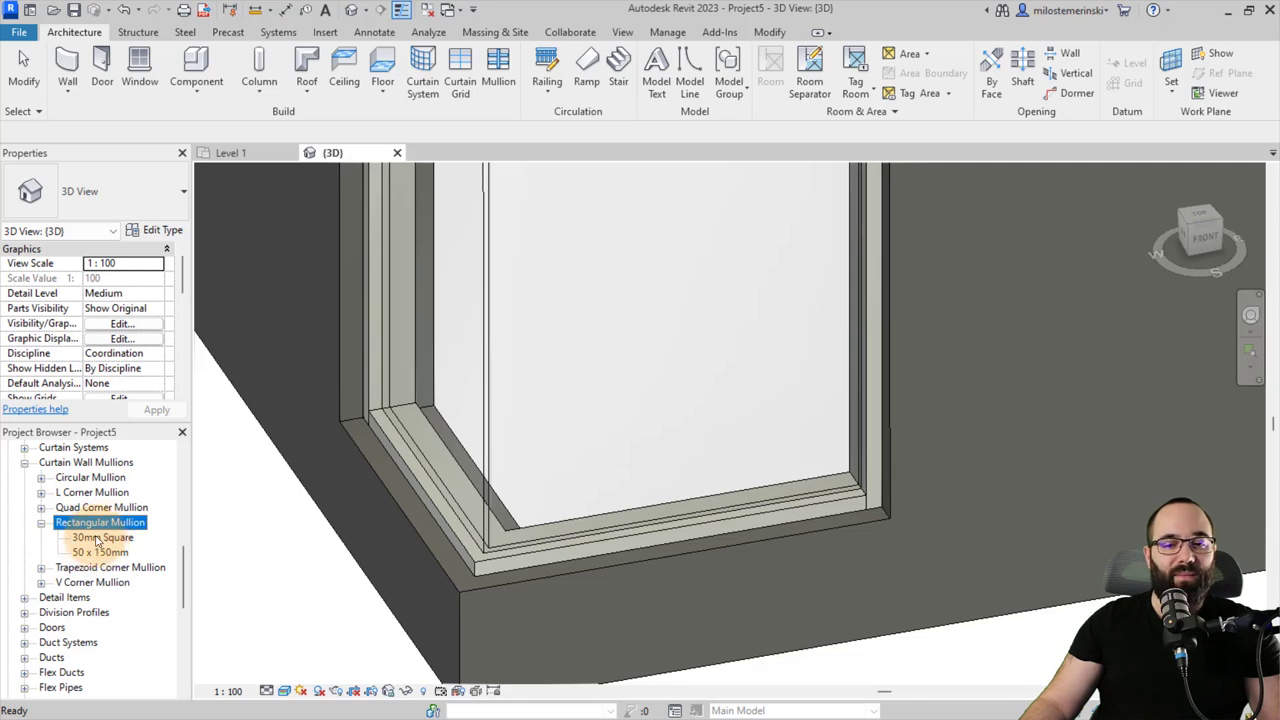
Step: Duplicate the 50 x 150mm type as New type, 300 thick with both widths 20
left_click(98, 551)
right_click(100, 553)
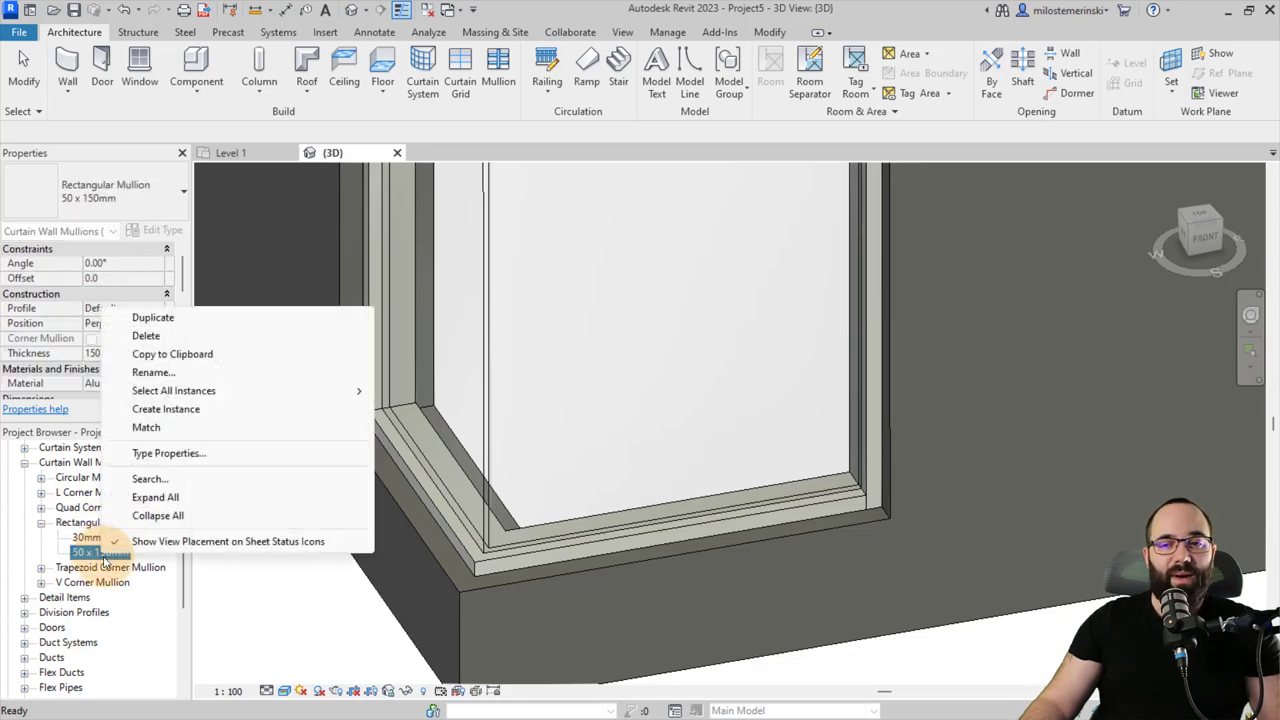
left_click(152, 317)
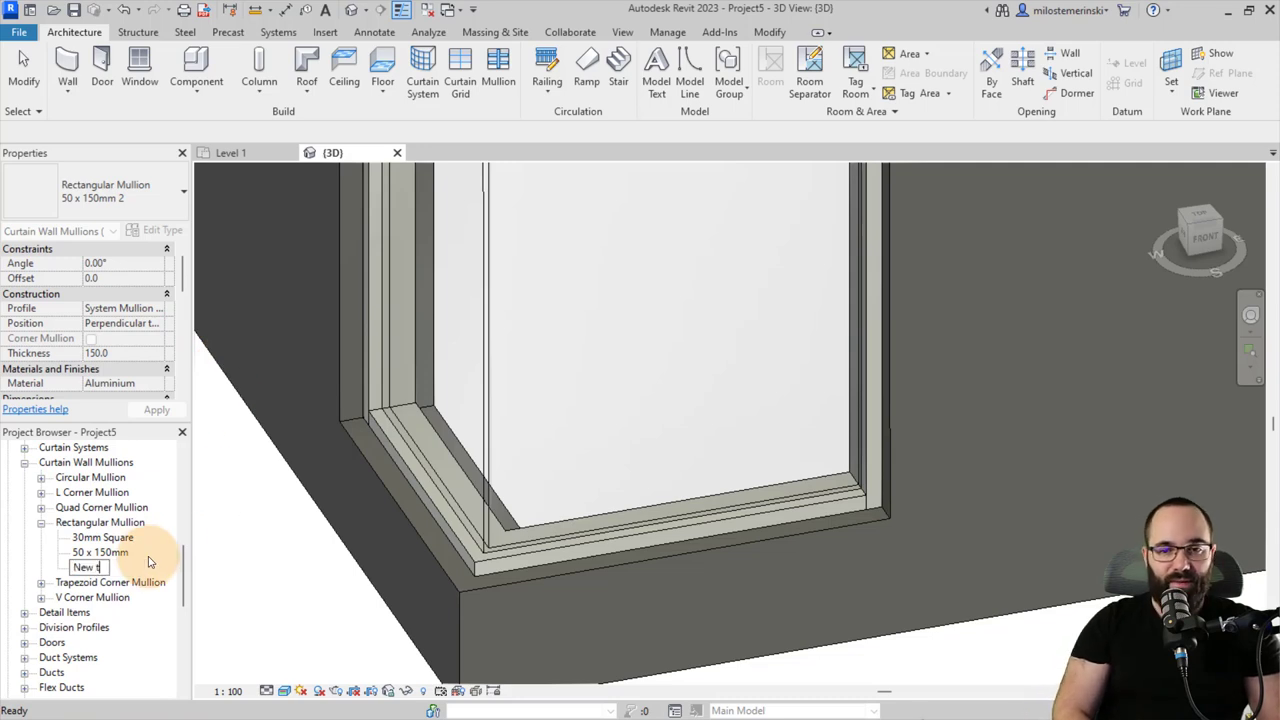
double_click(96, 567)
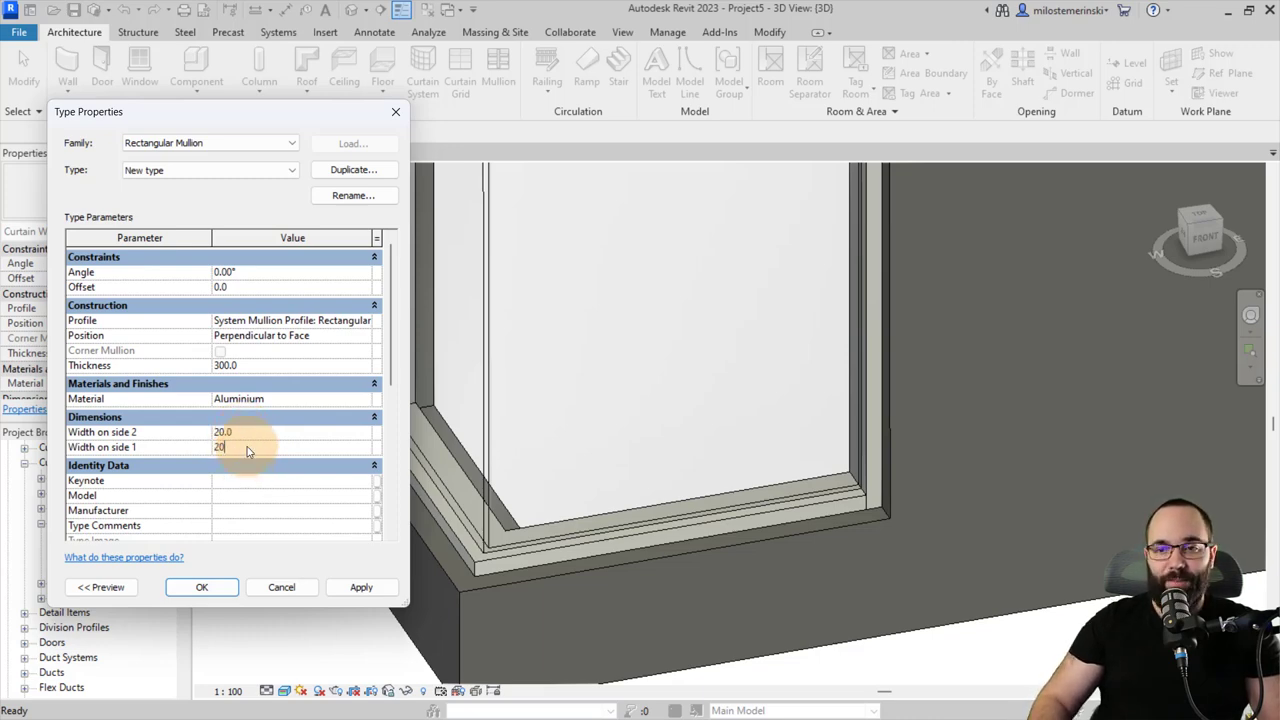
left_click(358, 588)
Step: Confirm the New type mullion settings and select the storefront curtain wall
left_click(201, 587)
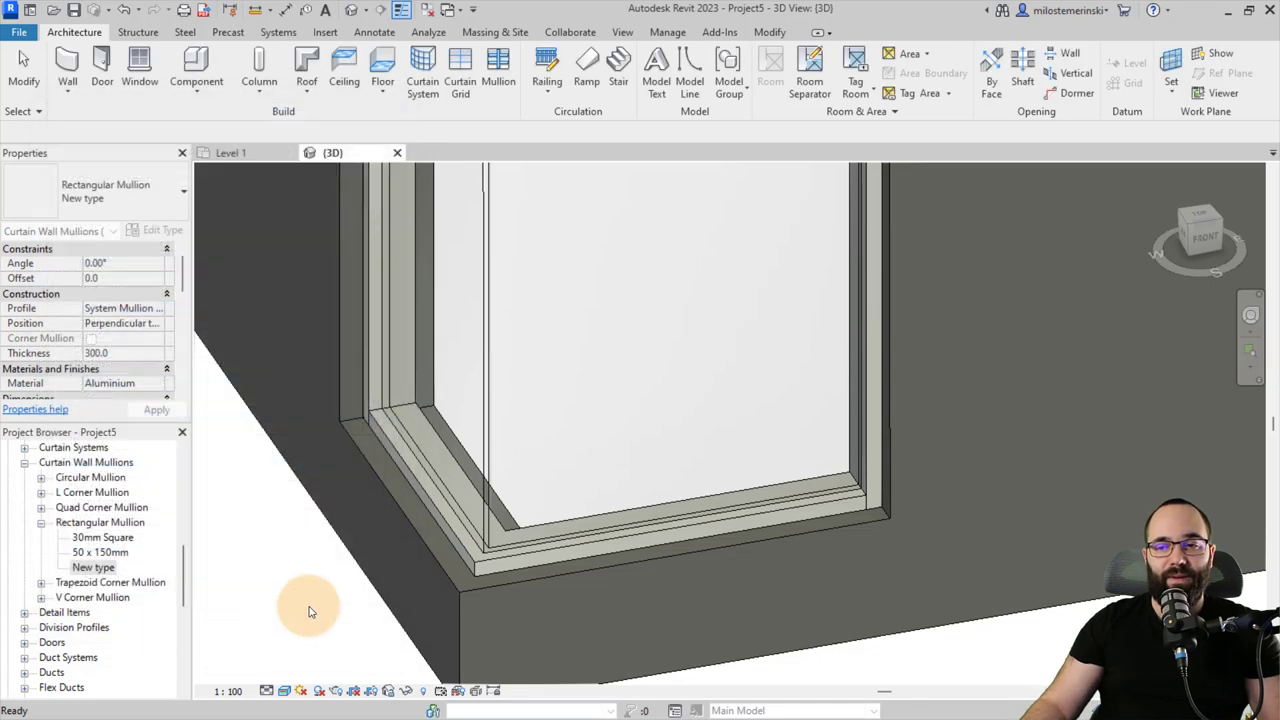
left_click(309, 612)
middle_click_drag(309, 612, 356, 454, "shift")
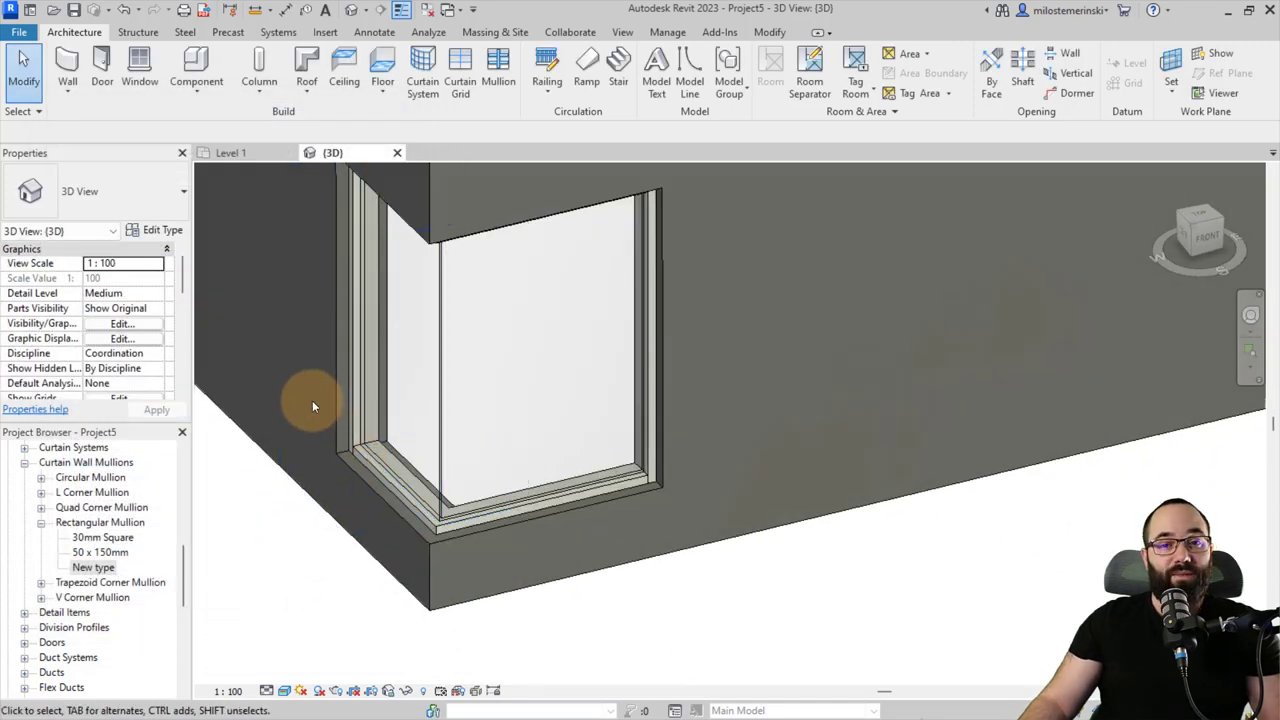
key("Tab")
left_click(348, 406)
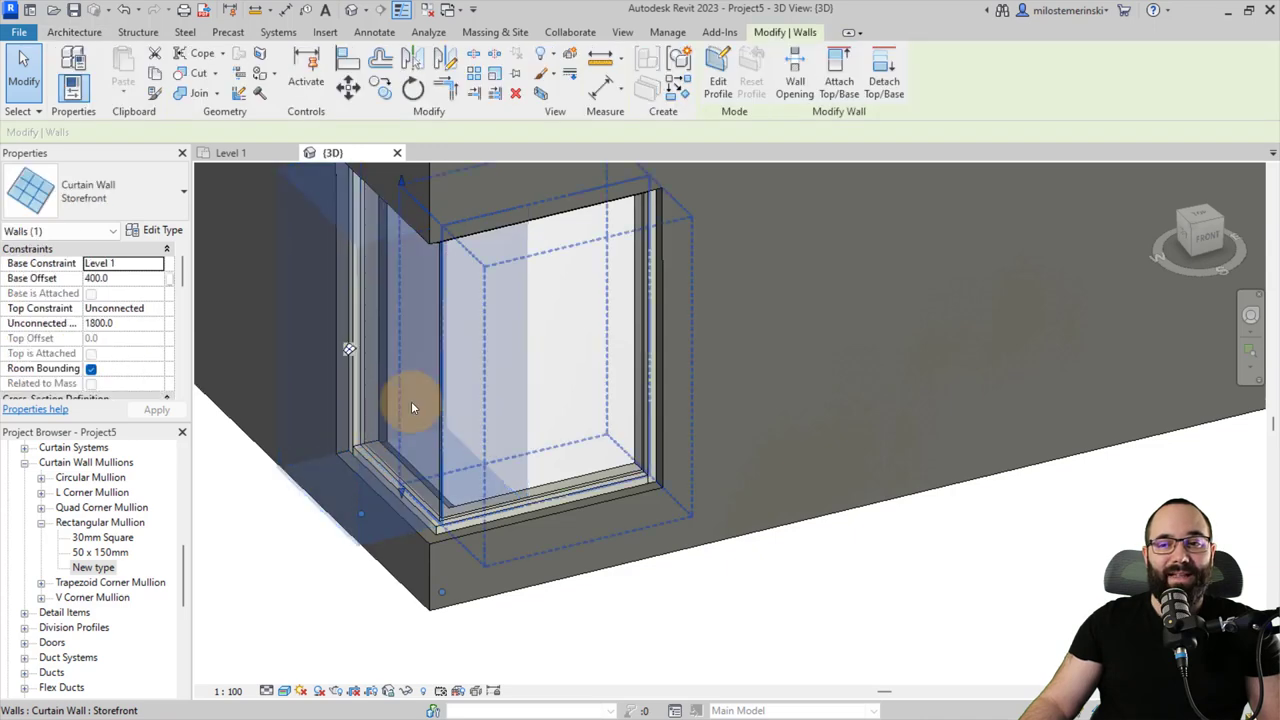
Step: Set the Storefront type's vertical Border 1 and Border 2 mullions to Rectangular Mullion: New type
left_click(160, 231)
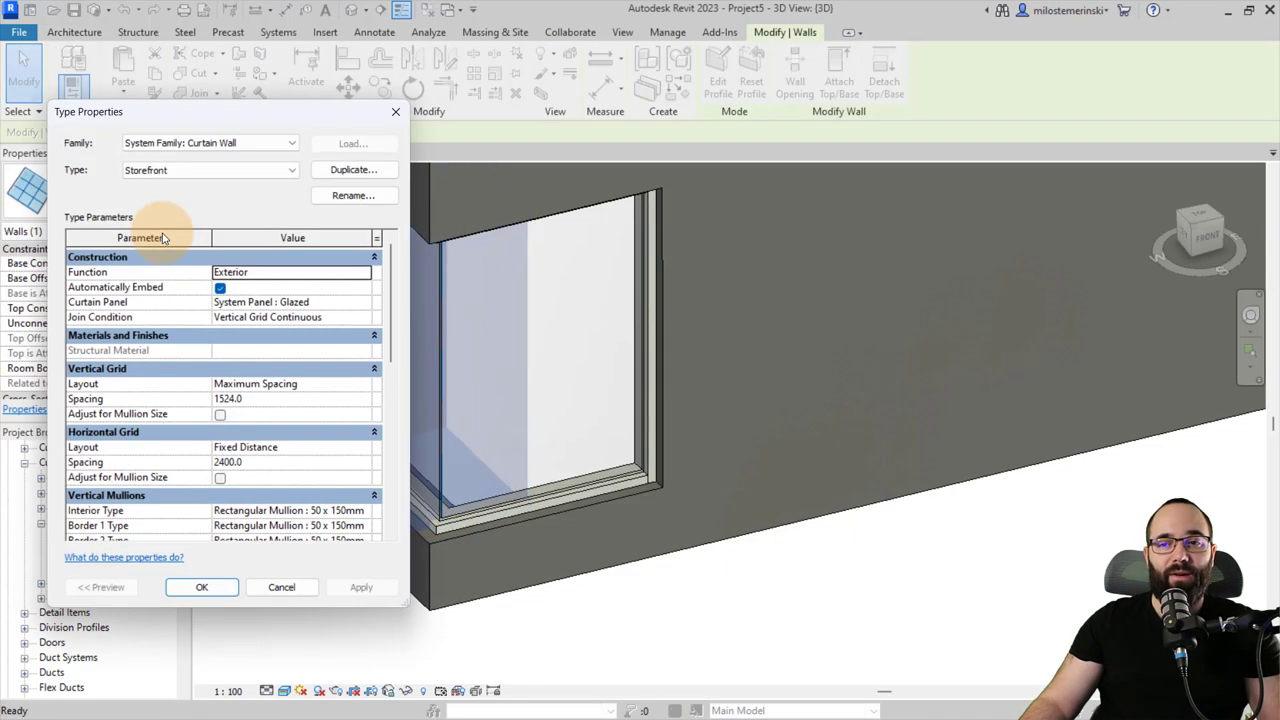
scroll(305, 399, "down", 3)
scroll(305, 399, "down", 1)
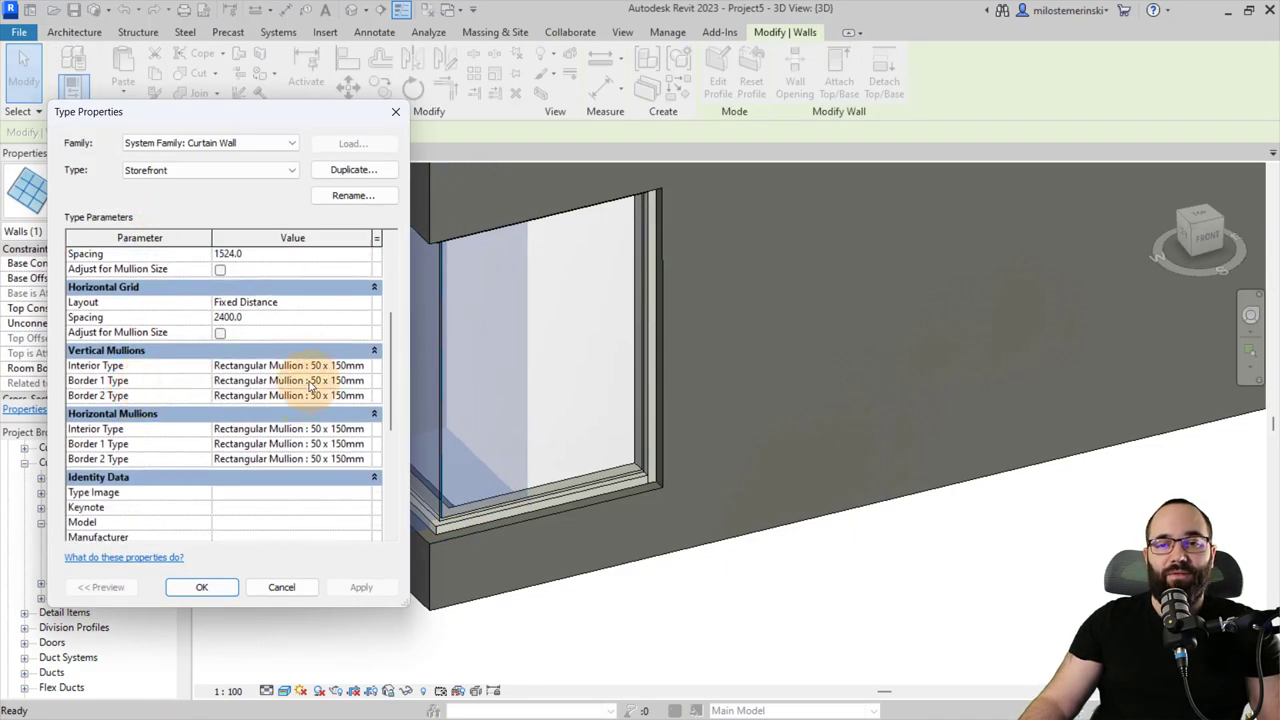
left_click(362, 381)
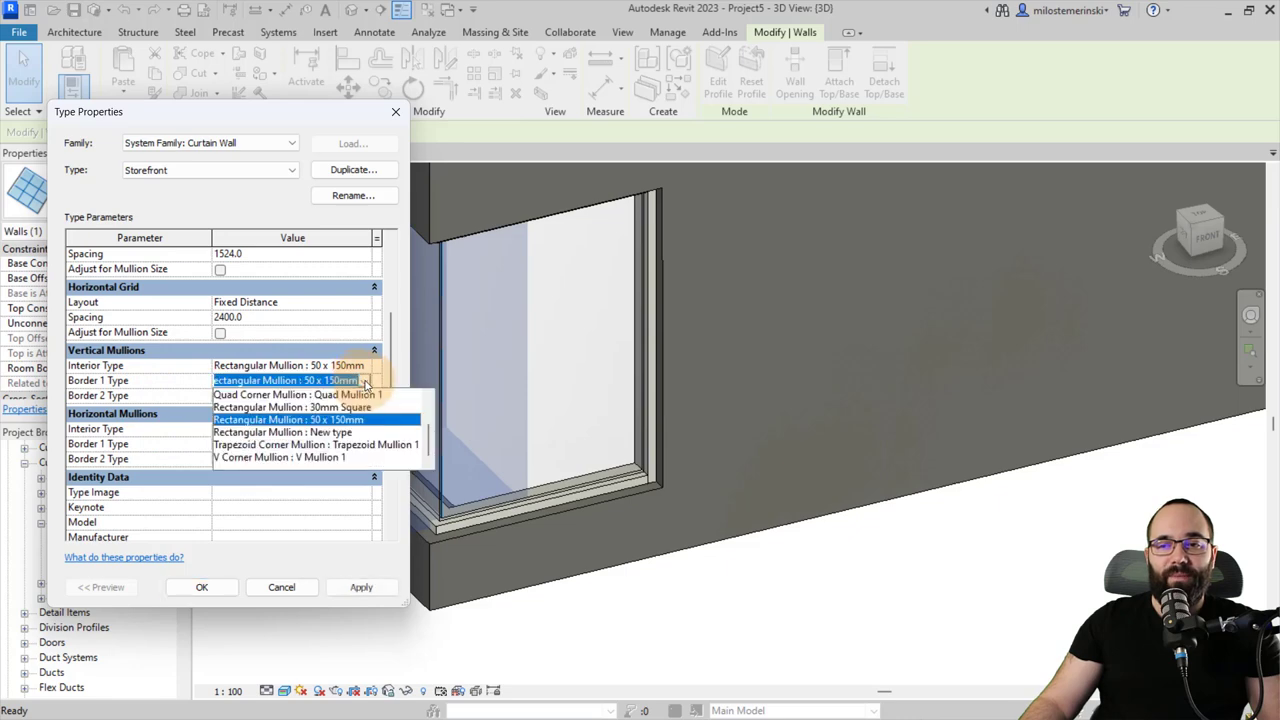
left_click(320, 430)
left_click(362, 395)
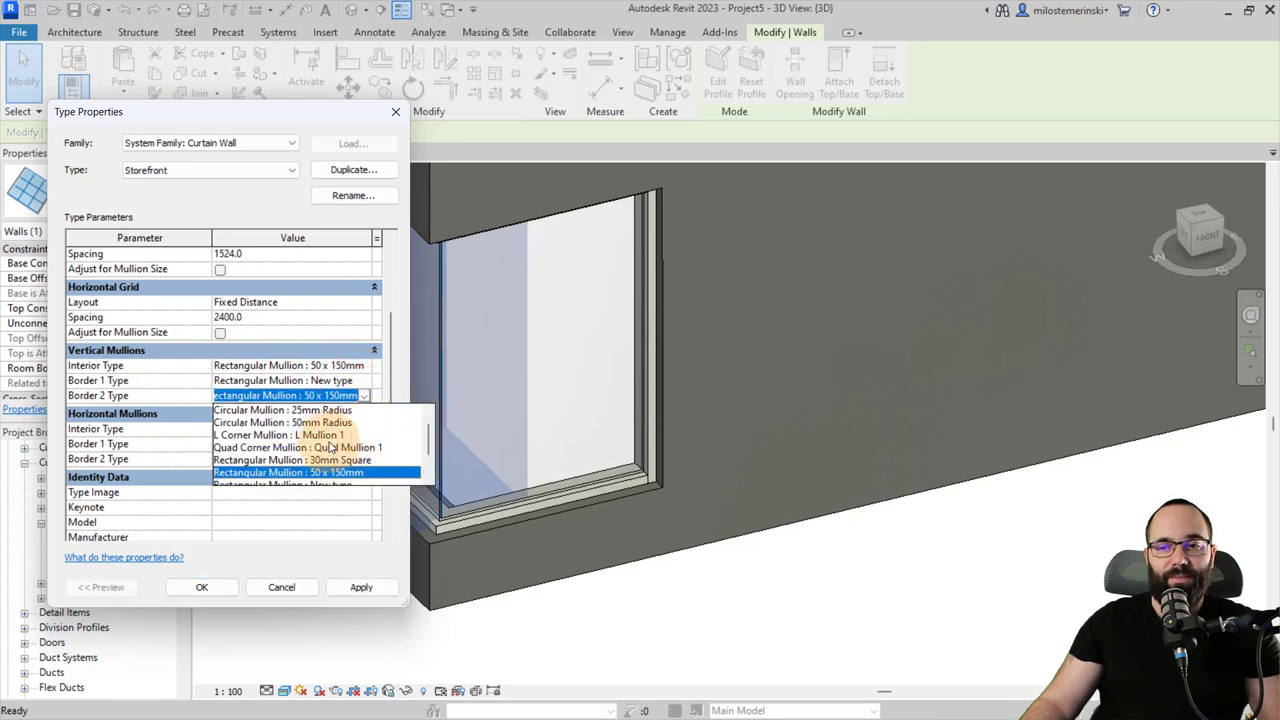
left_click(320, 462)
Step: Set horizontal Border 1 and Border 2 to New type and apply the type changes
left_click(374, 413)
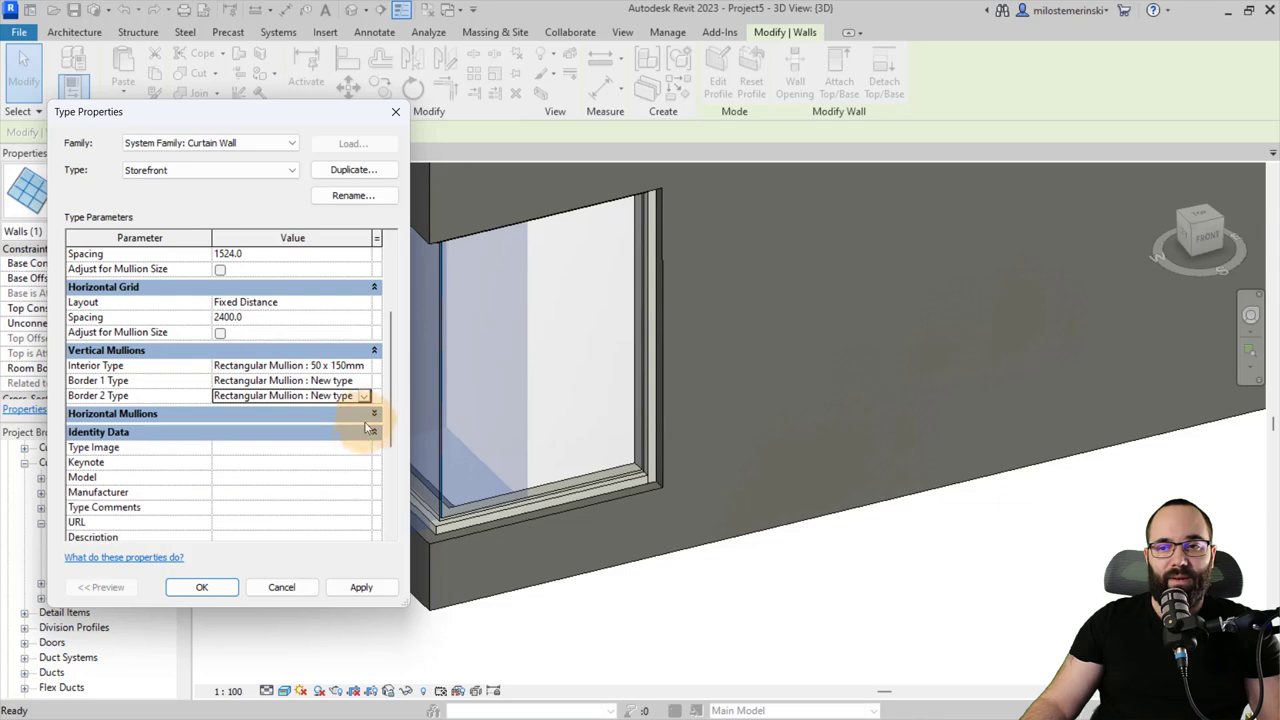
left_click(374, 413)
left_click(330, 443)
left_click(362, 443)
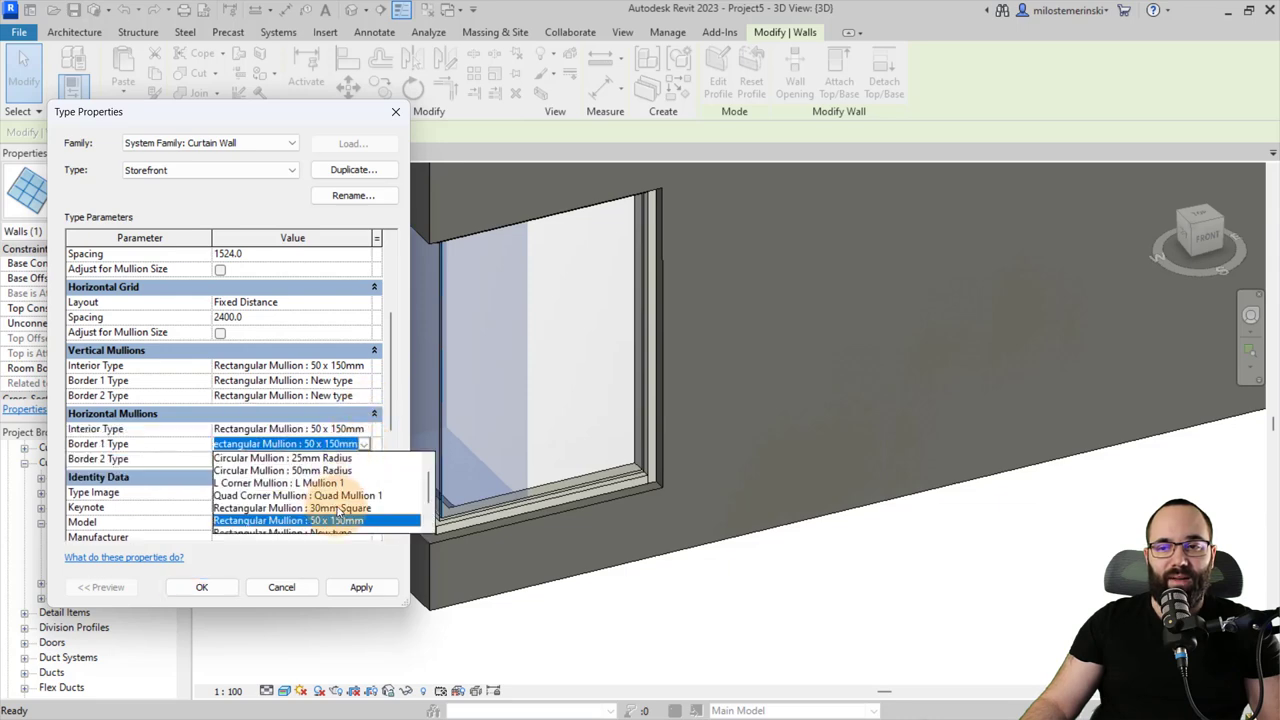
left_click(338, 496)
left_click(340, 458)
left_click(362, 458)
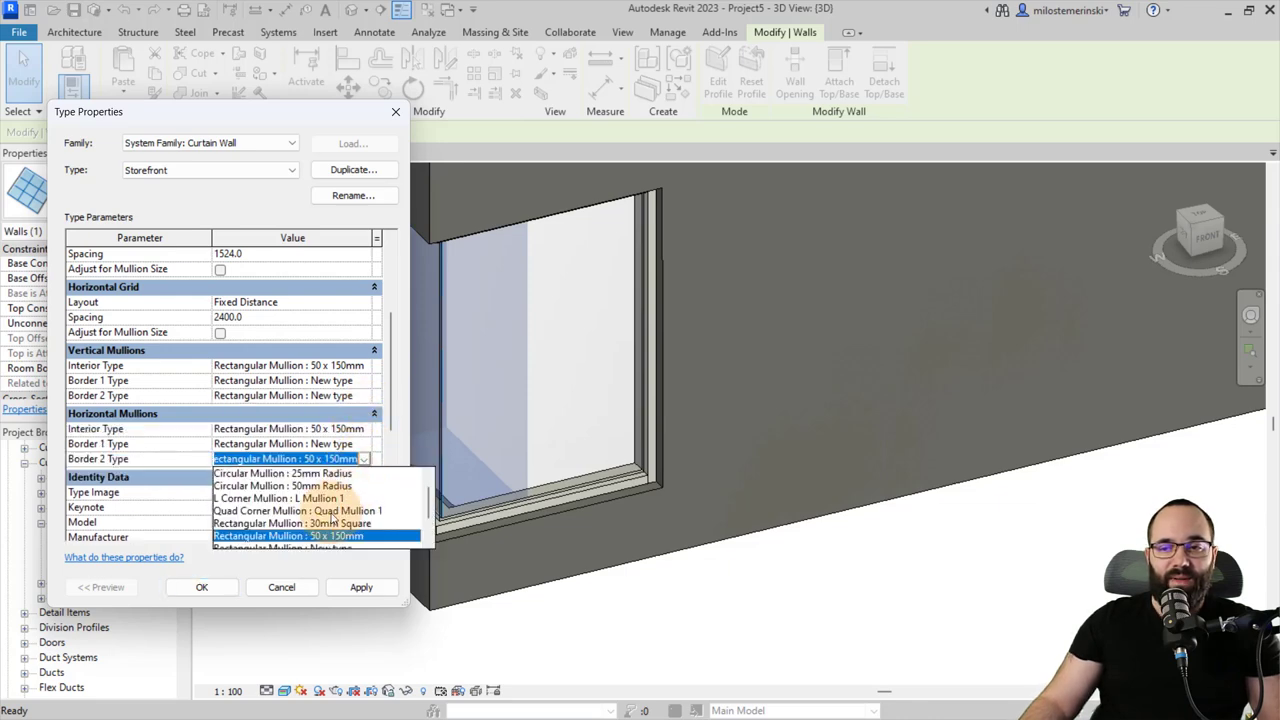
left_click(345, 510)
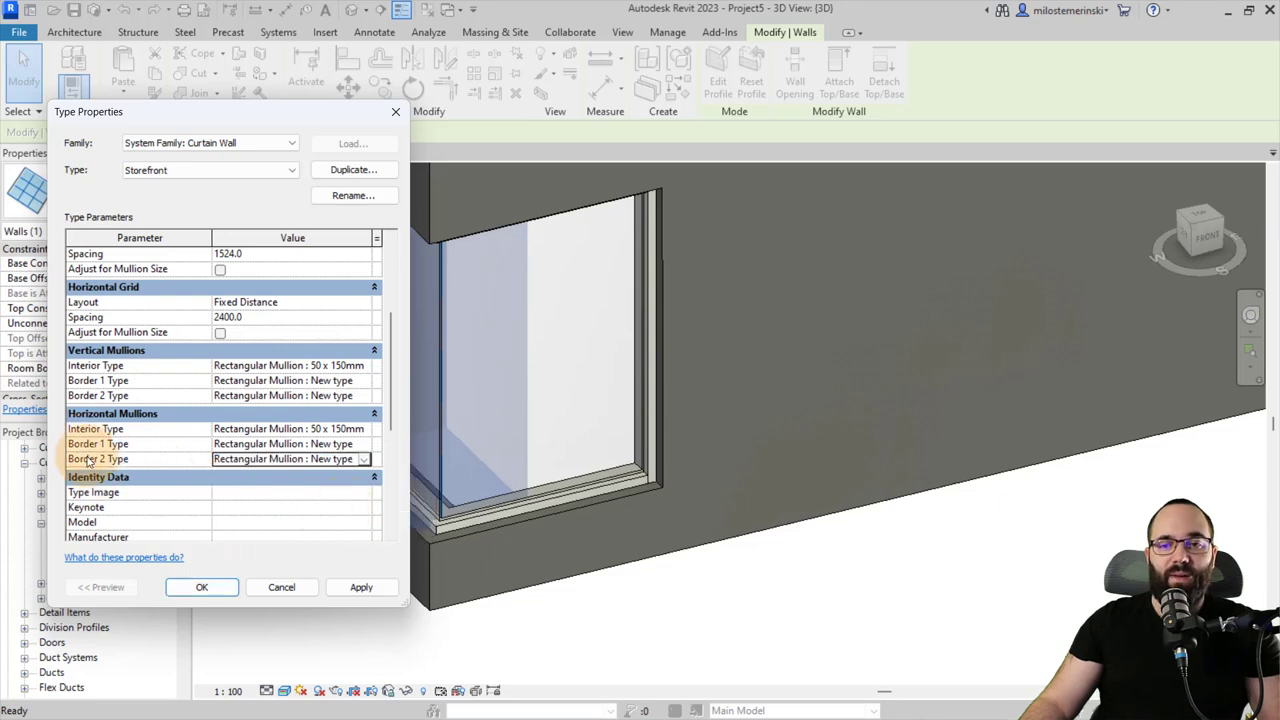
left_click(358, 586)
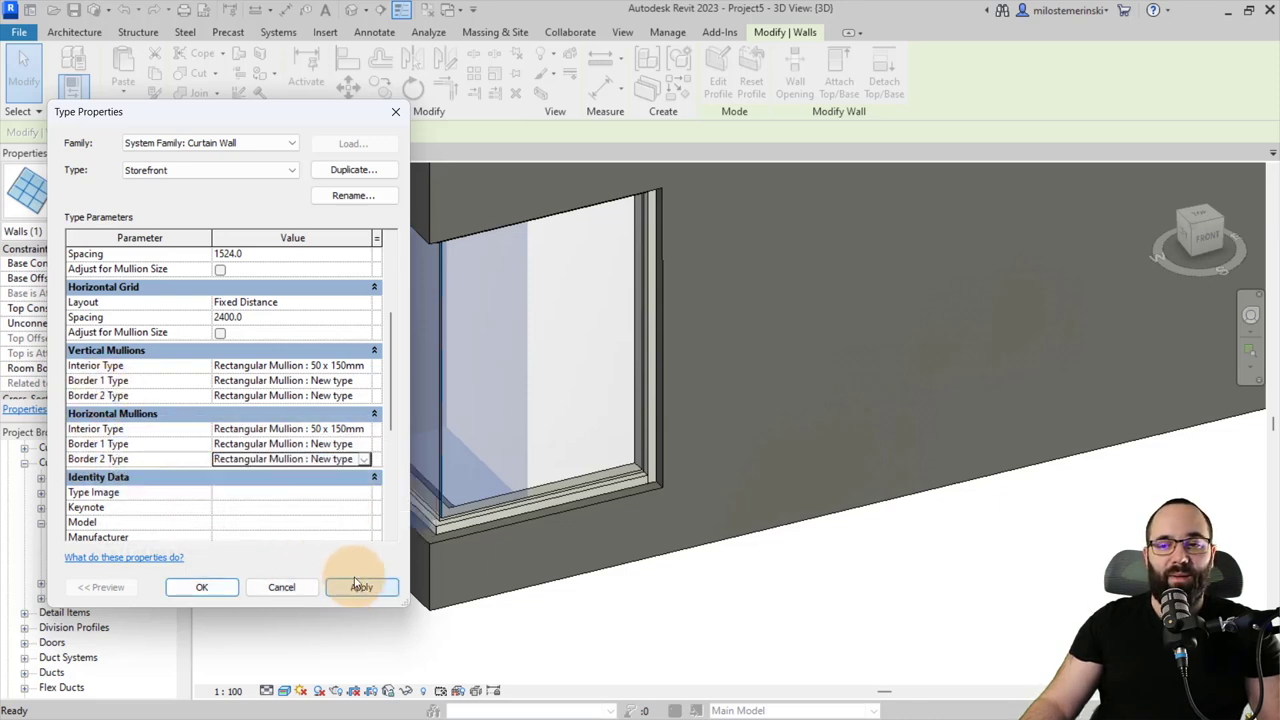
left_click(194, 586)
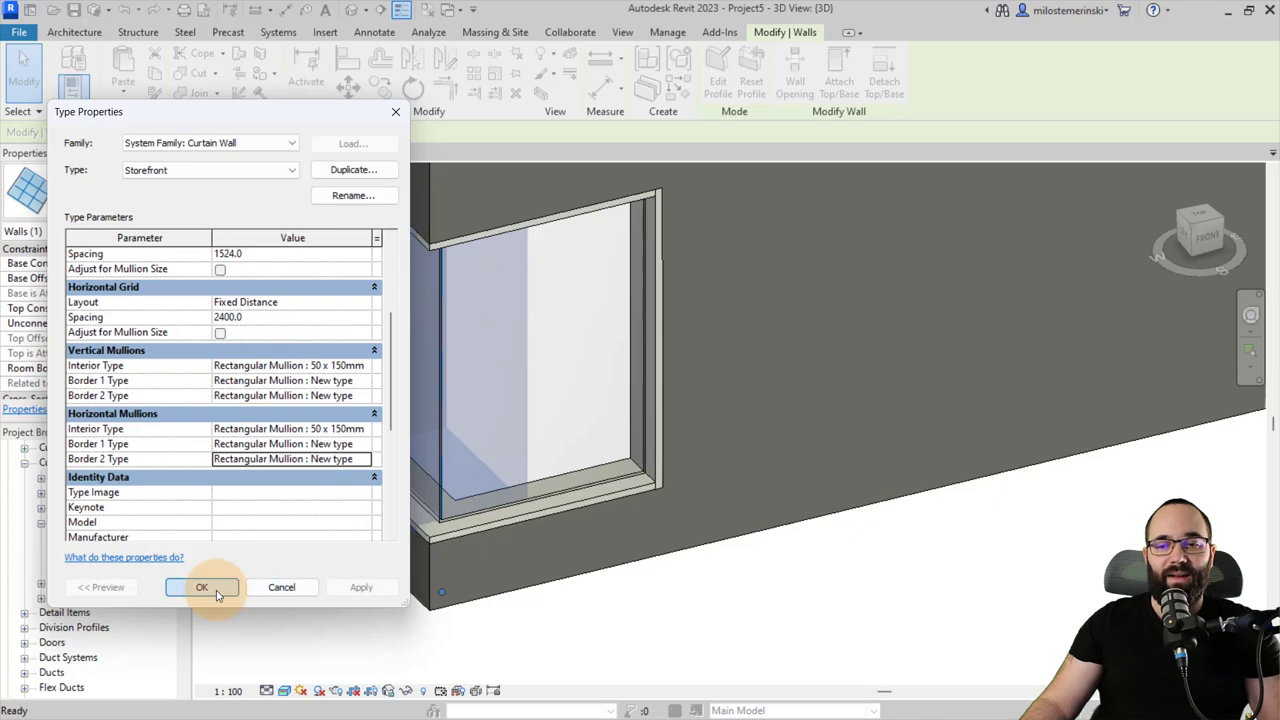
left_click(316, 573)
Step: Orbit to the window corner and select both glass corner panels
middle_click_drag(316, 573, 298, 365, "shift")
scroll(373, 299, "up", 5)
middle_click_drag(373, 299, 412, 498, "shift")
scroll(412, 498, "down", 5)
middle_click_drag(429, 429, 429, 671, "shift")
scroll(474, 585, "up", 5)
left_click(445, 566)
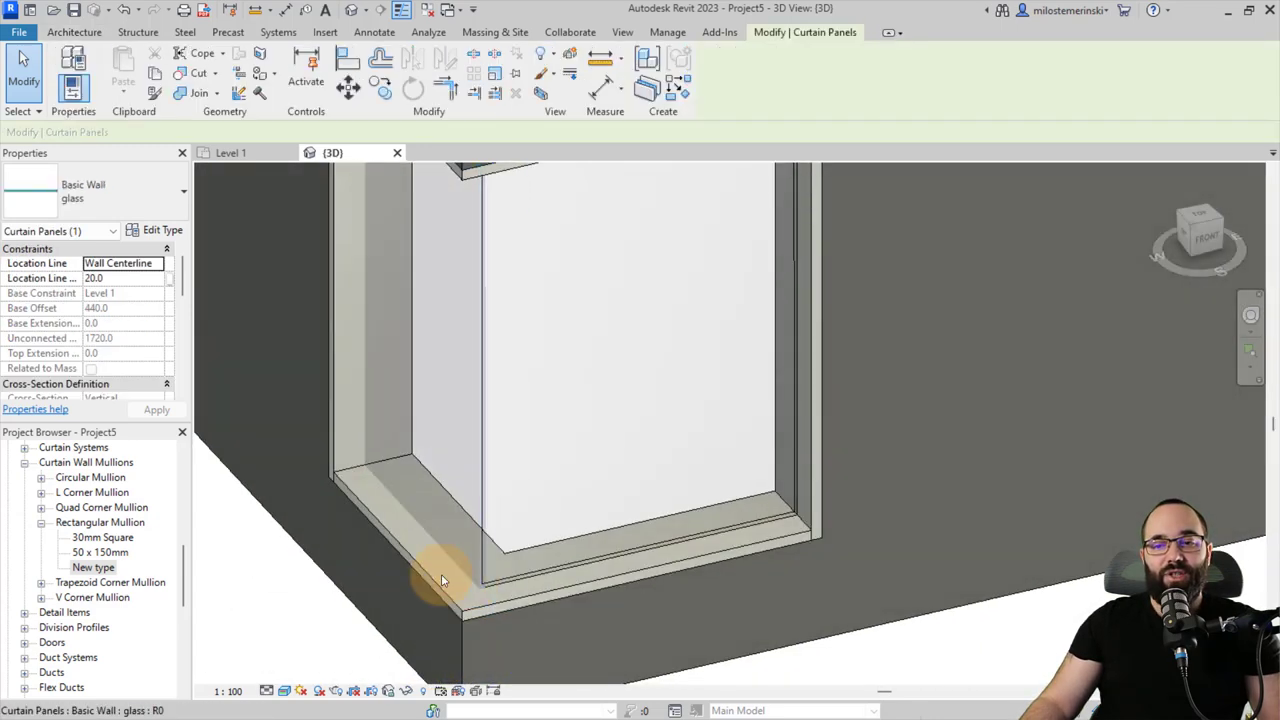
left_click(523, 579, "ctrl")
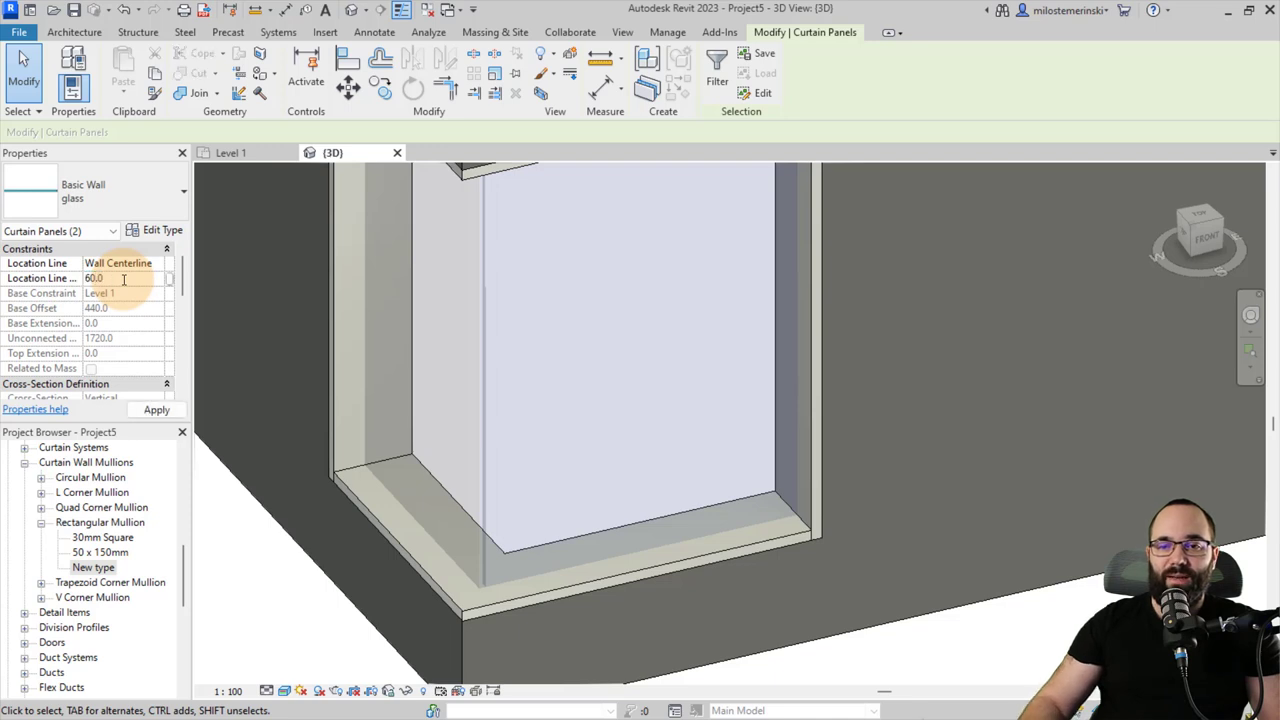
Step: Set both panels' location line offset to 80, after briefly trying 60
left_click(156, 410)
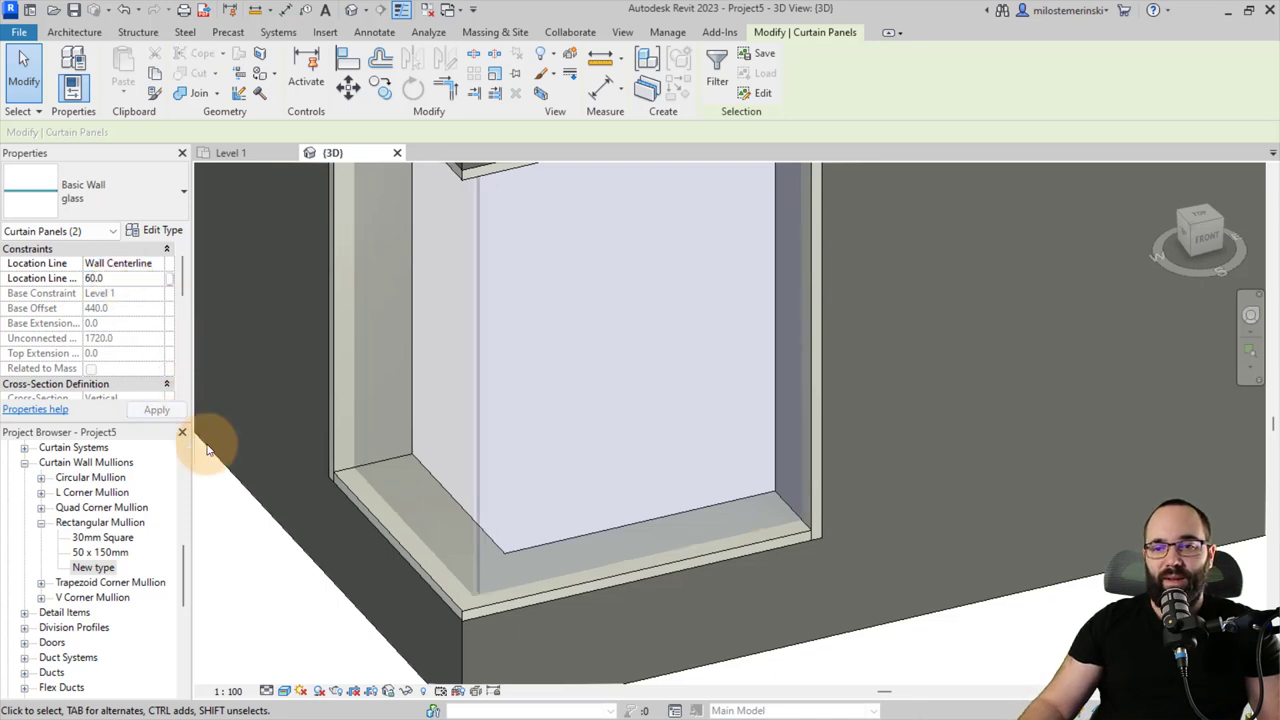
left_click(131, 277)
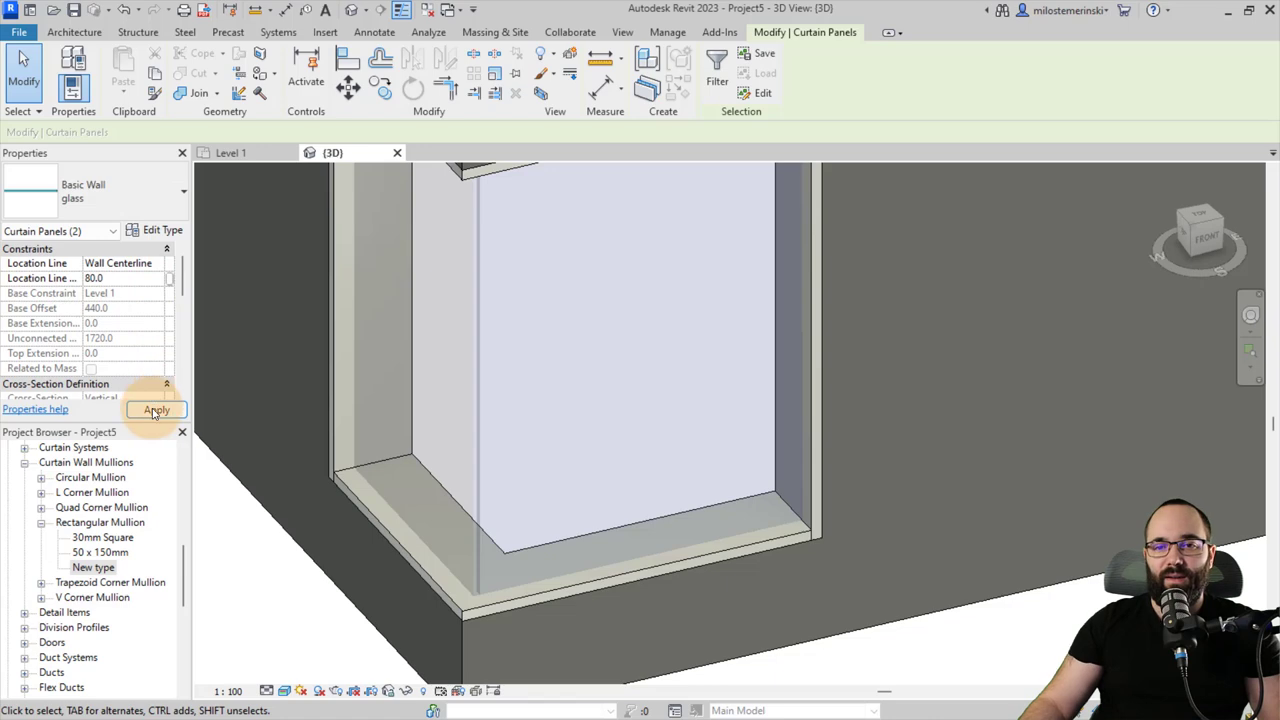
left_click(156, 410)
left_click(266, 594)
scroll(369, 574, "down", 3)
middle_click_drag(369, 579, 529, 614, "shift")
Step: Stretch the storefront curtain wall's end along the long wall
left_click(534, 503)
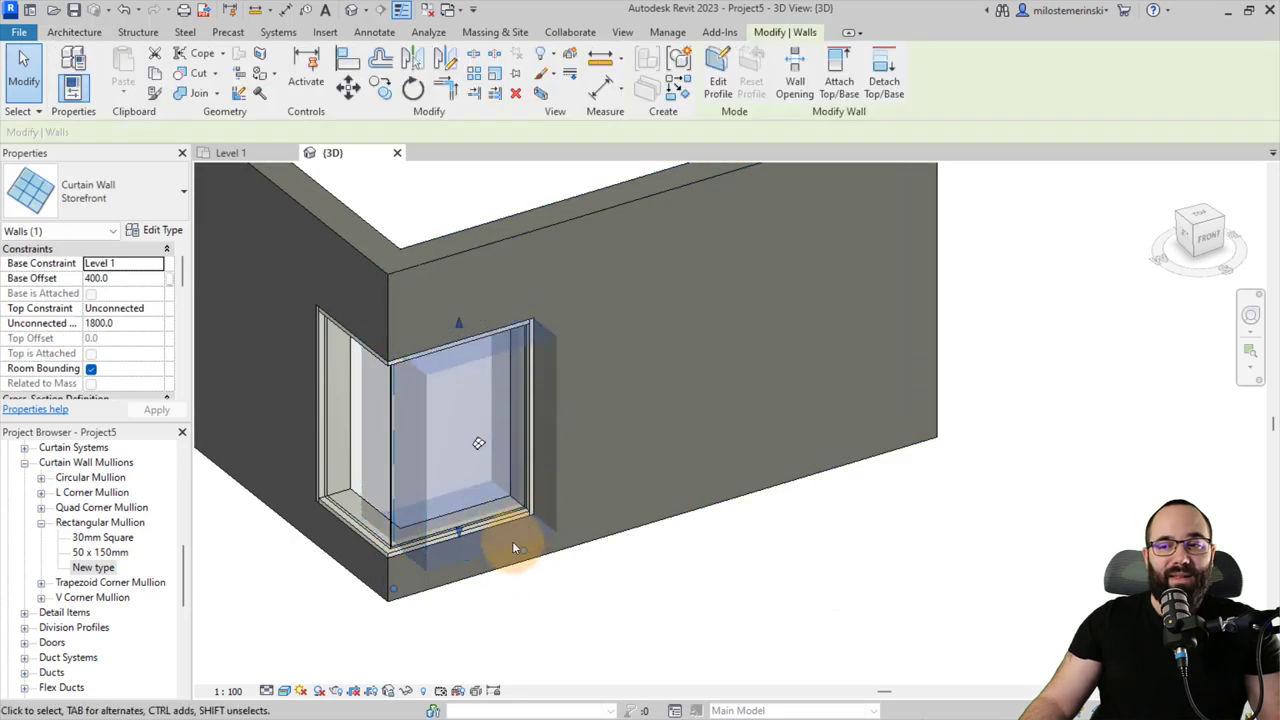
mouse_move(514, 549)
left_mouse_down()
mouse_move(498, 562)
mouse_move(514, 546)
mouse_move(519, 557)
left_mouse_up()
left_click(543, 606)
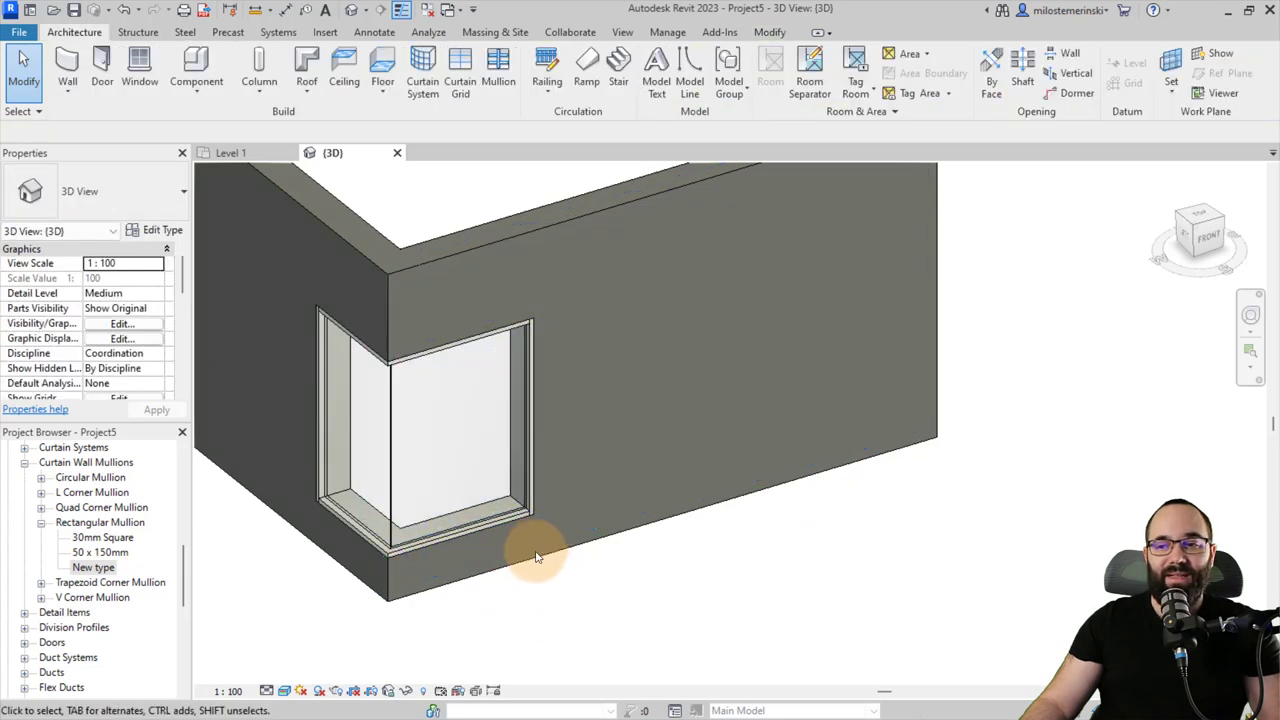
left_click(516, 524)
left_click(523, 586)
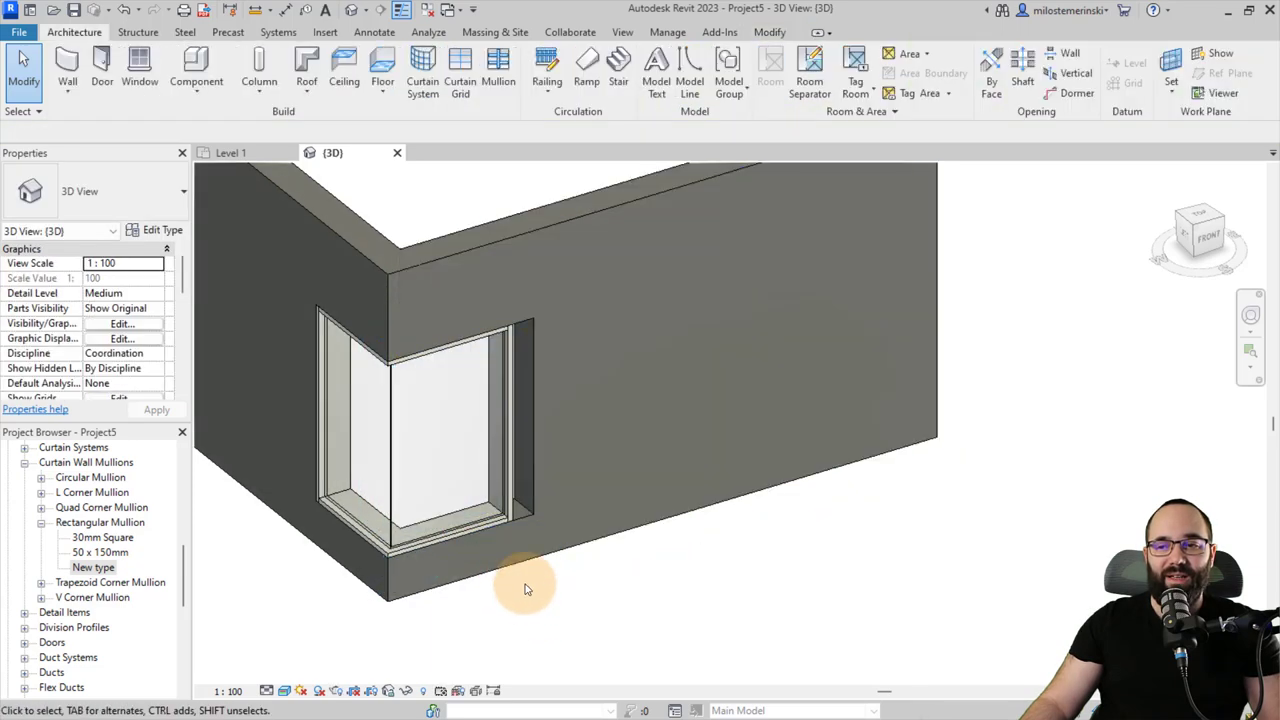
Step: Select and inspect the long basic wall
left_click(534, 453)
left_click(516, 410)
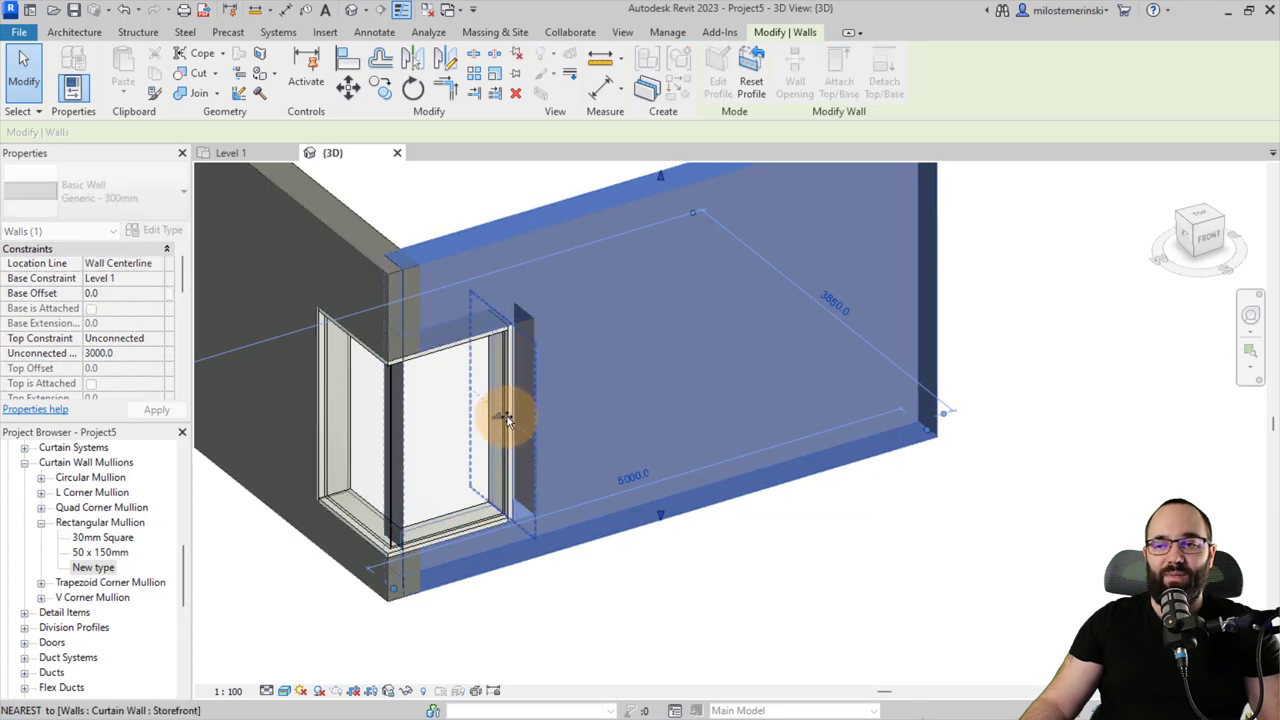
left_click(498, 435)
left_click(514, 614)
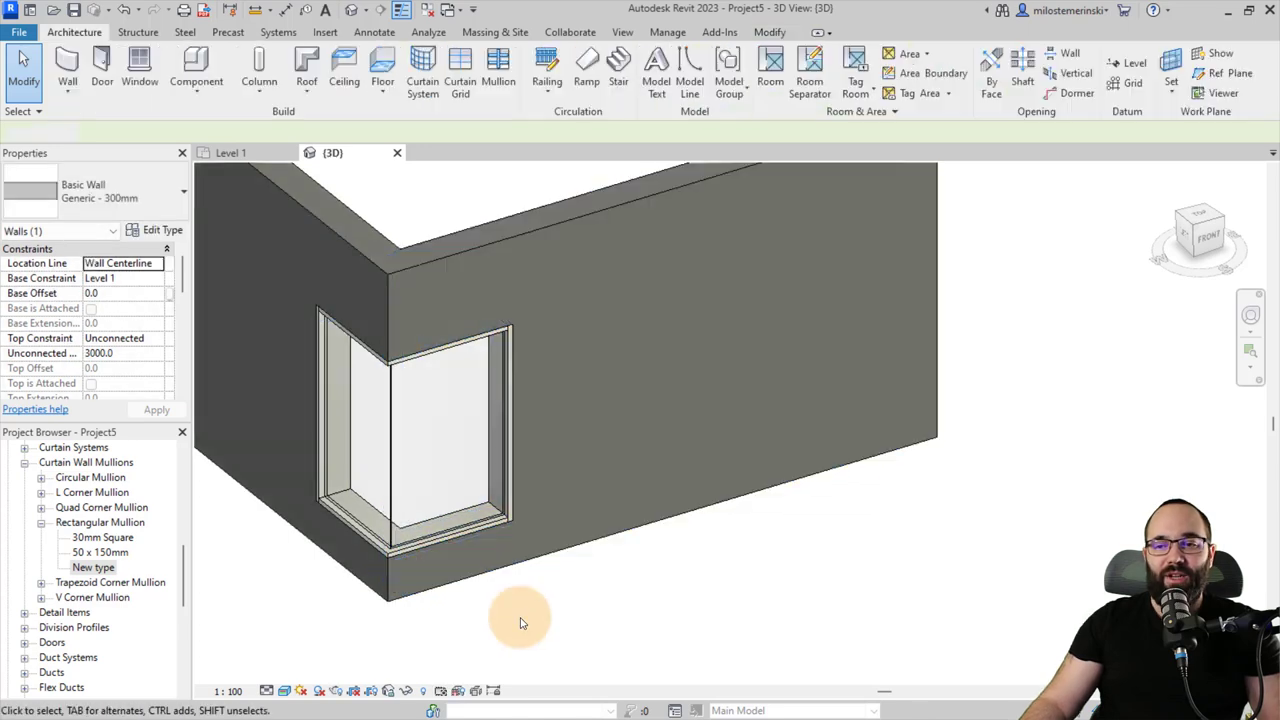
Step: Stretch the curtain wall end further until the dimension reads 1060
left_click(505, 523)
left_click_drag(503, 574, 514, 551)
left_click(595, 600)
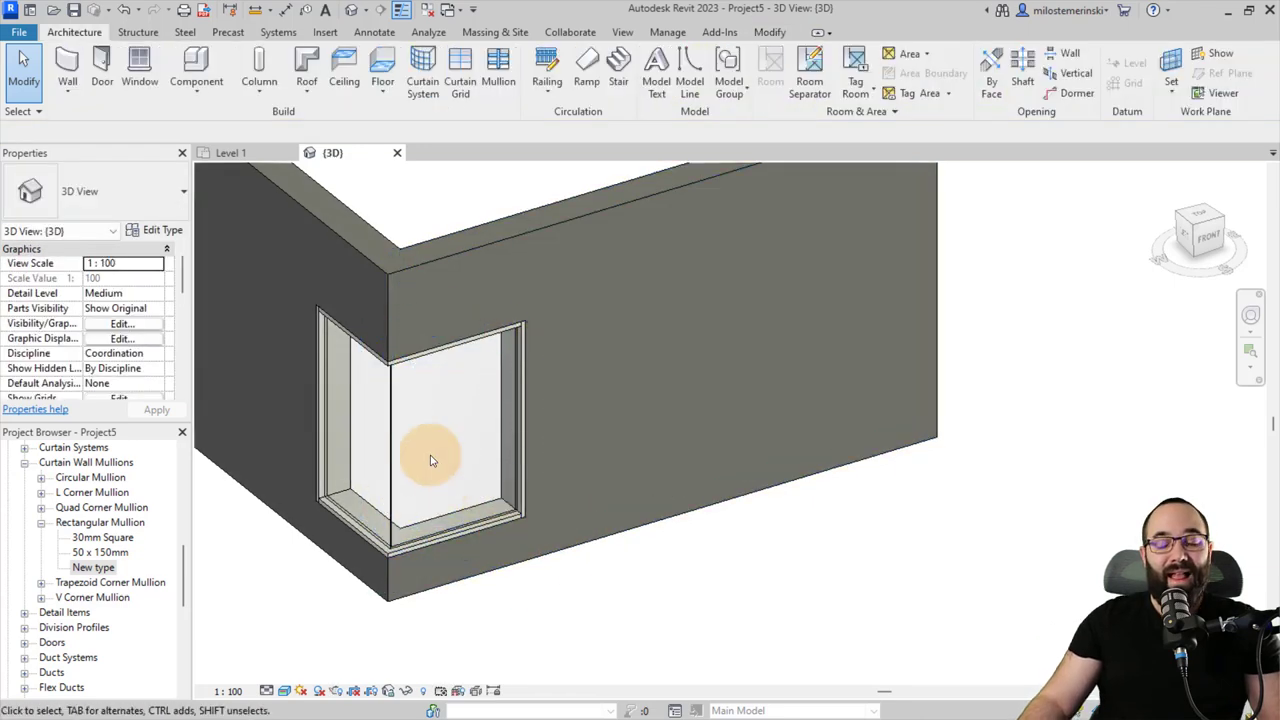
middle_click_drag(429, 457, 452, 572, "shift")
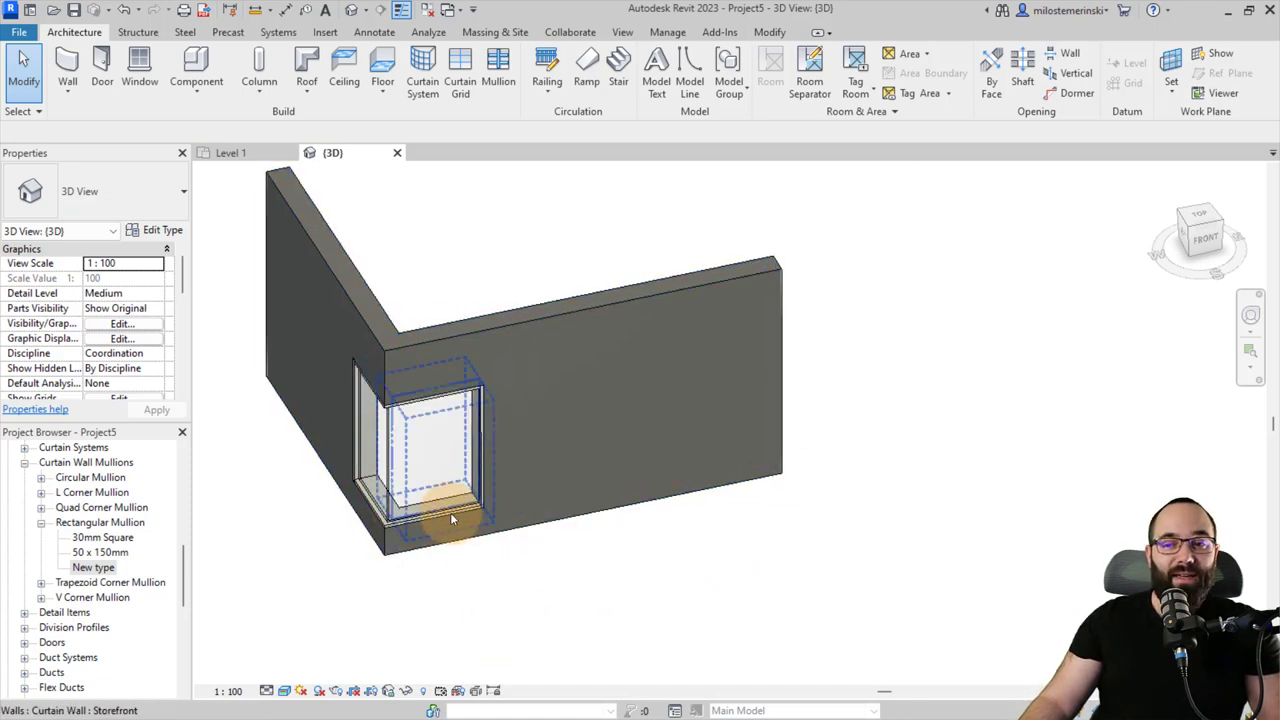
Step: In the Level 1 plan, select the long basic wall and the storefront curtain wall
left_click(229, 152)
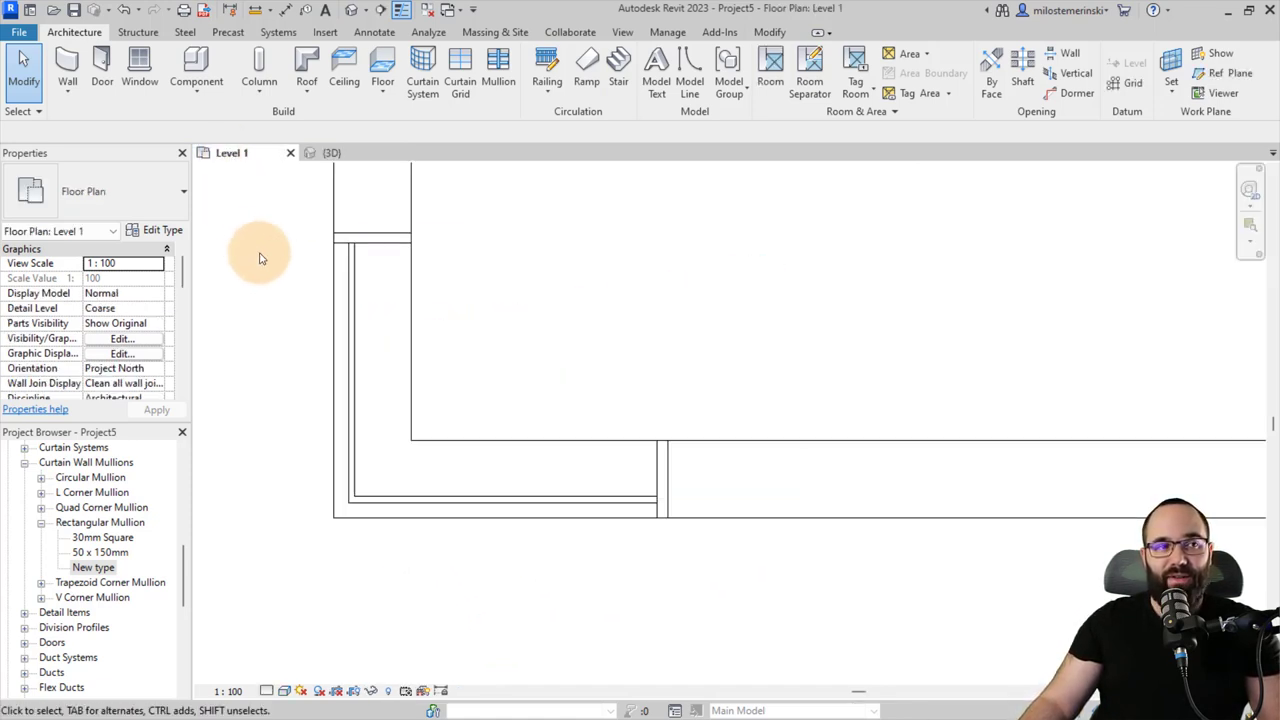
scroll(350, 450, "down", 1)
left_click(600, 488)
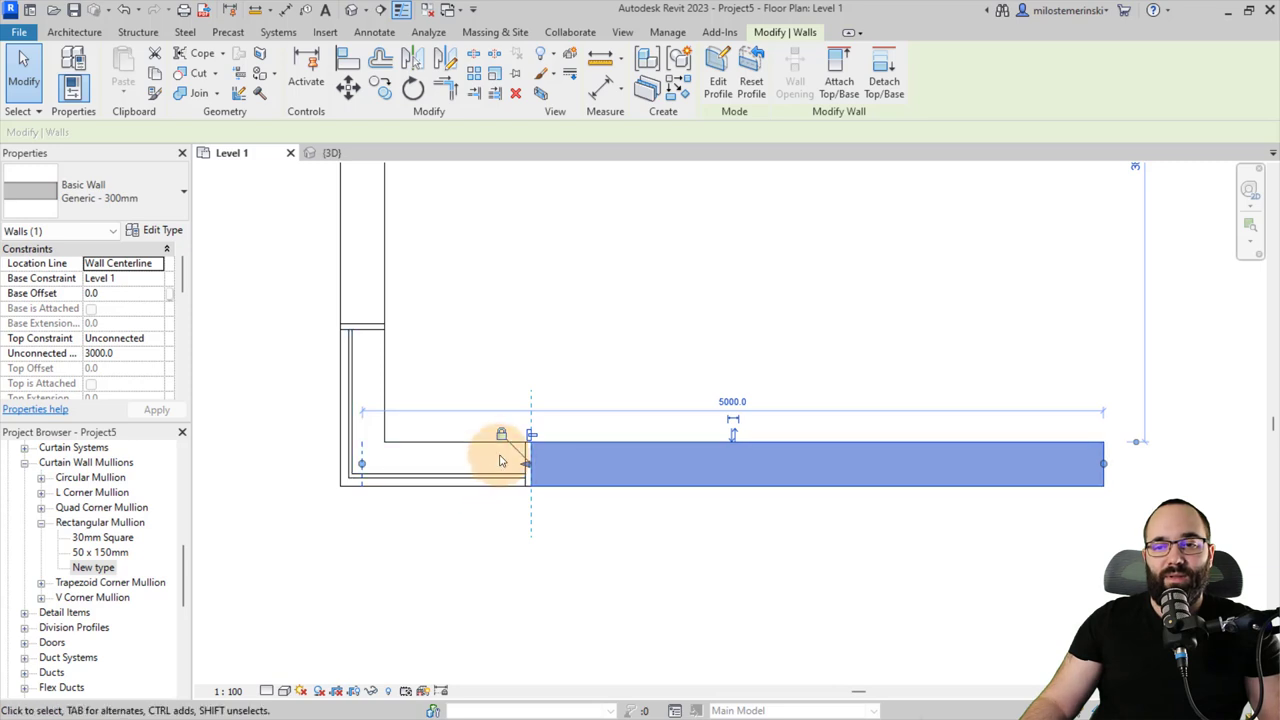
scroll(523, 462, "down", 2)
scroll(515, 478, "up", 1)
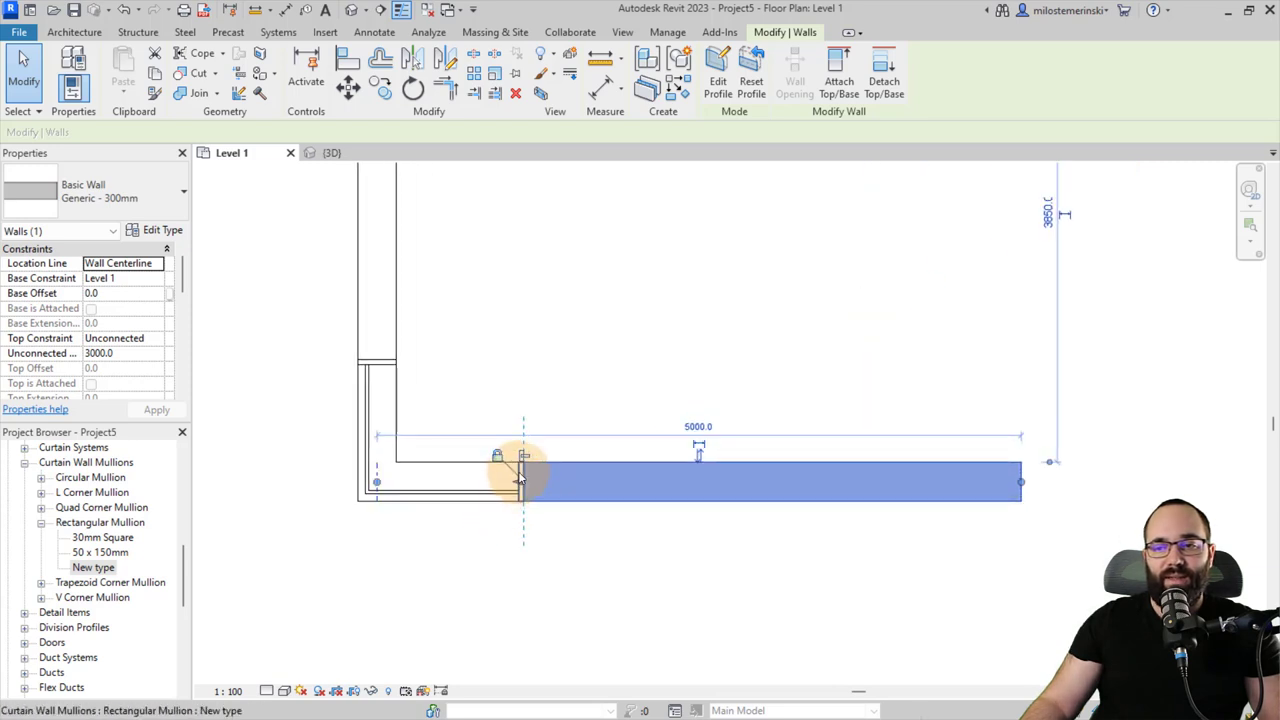
left_click(440, 490, "ctrl")
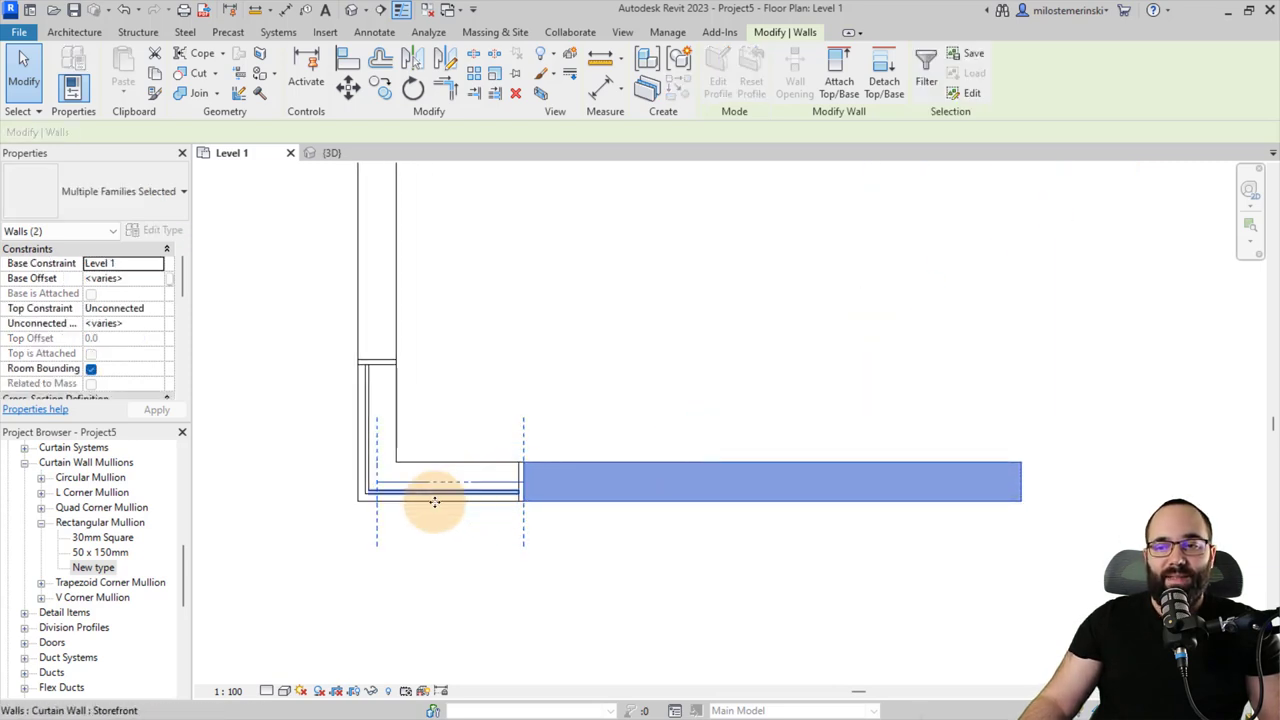
Step: Rotate the selected walls about 25° around the inner wall corner
left_click(412, 88)
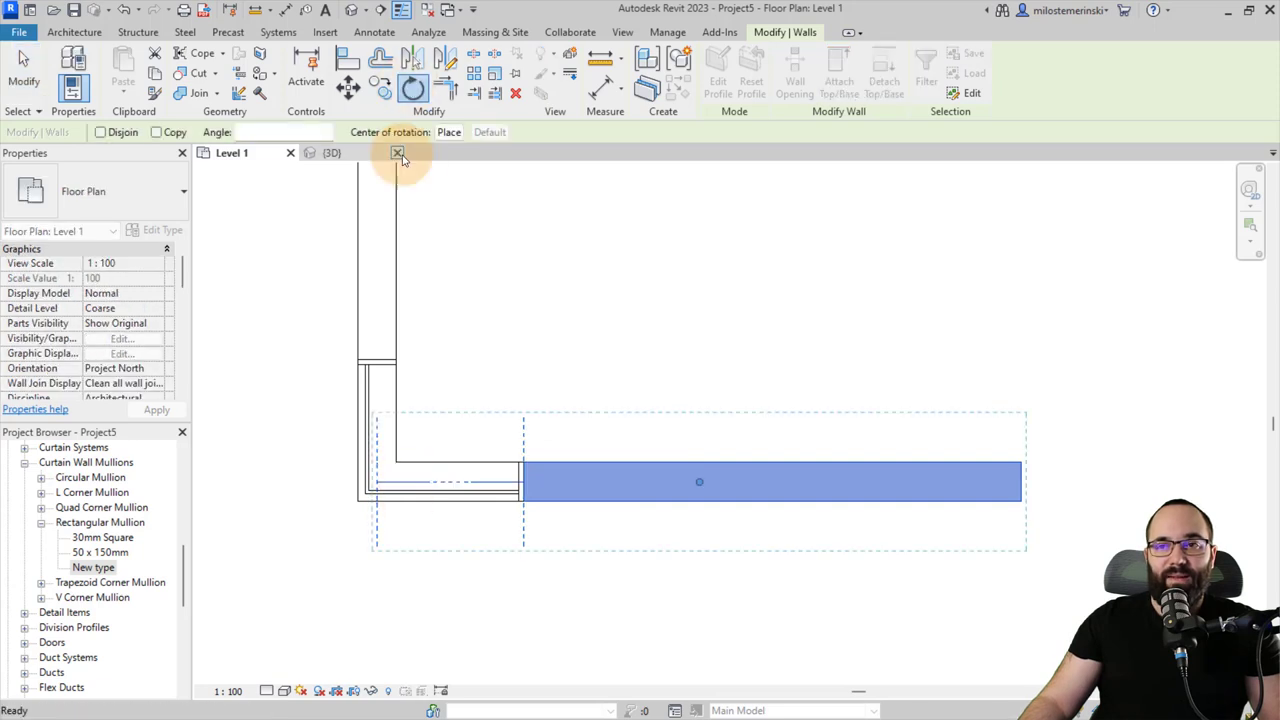
left_click(448, 132)
left_click(378, 441)
left_click(376, 478)
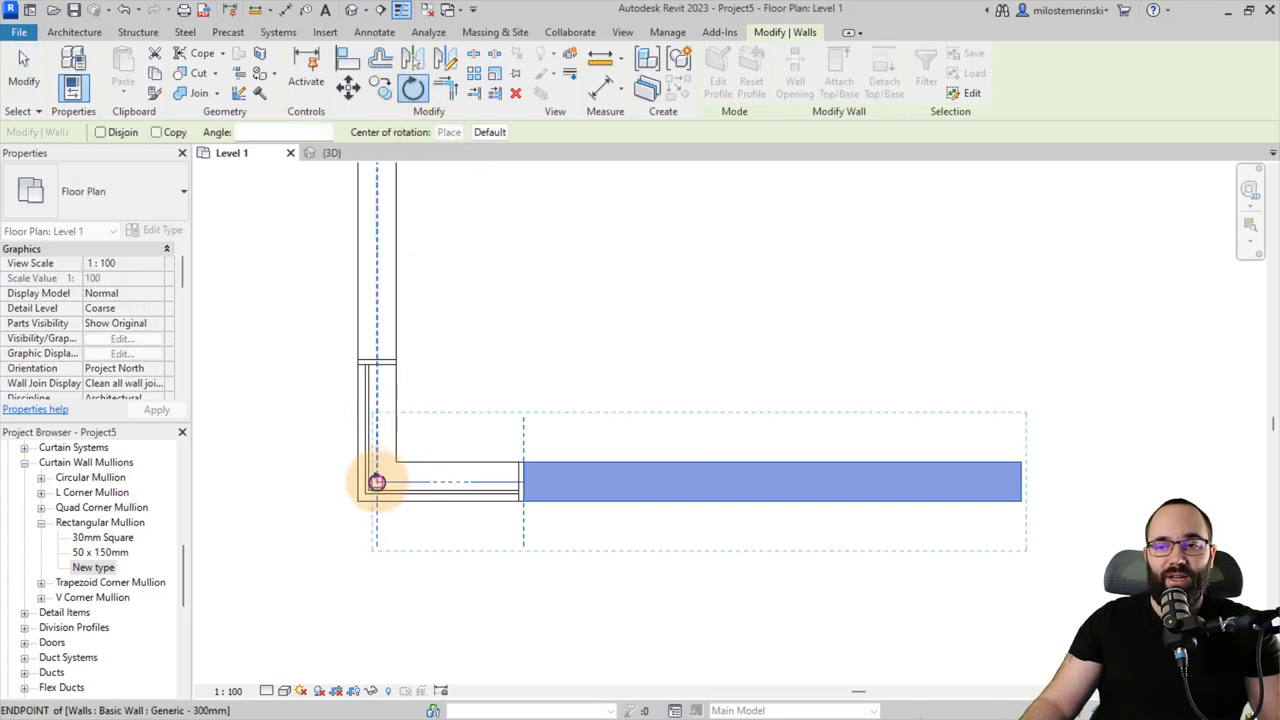
scroll(378, 484, "down", 3)
key("space")
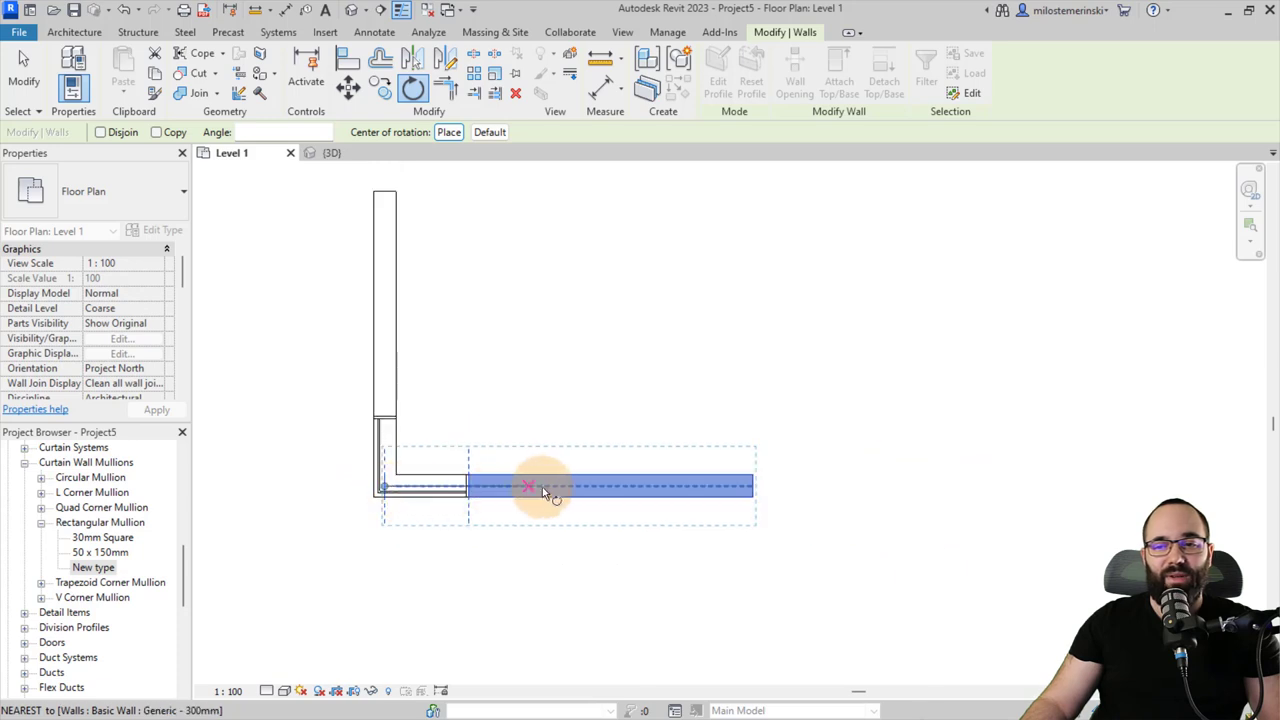
left_click(546, 489)
left_click(532, 555)
key("Escape")
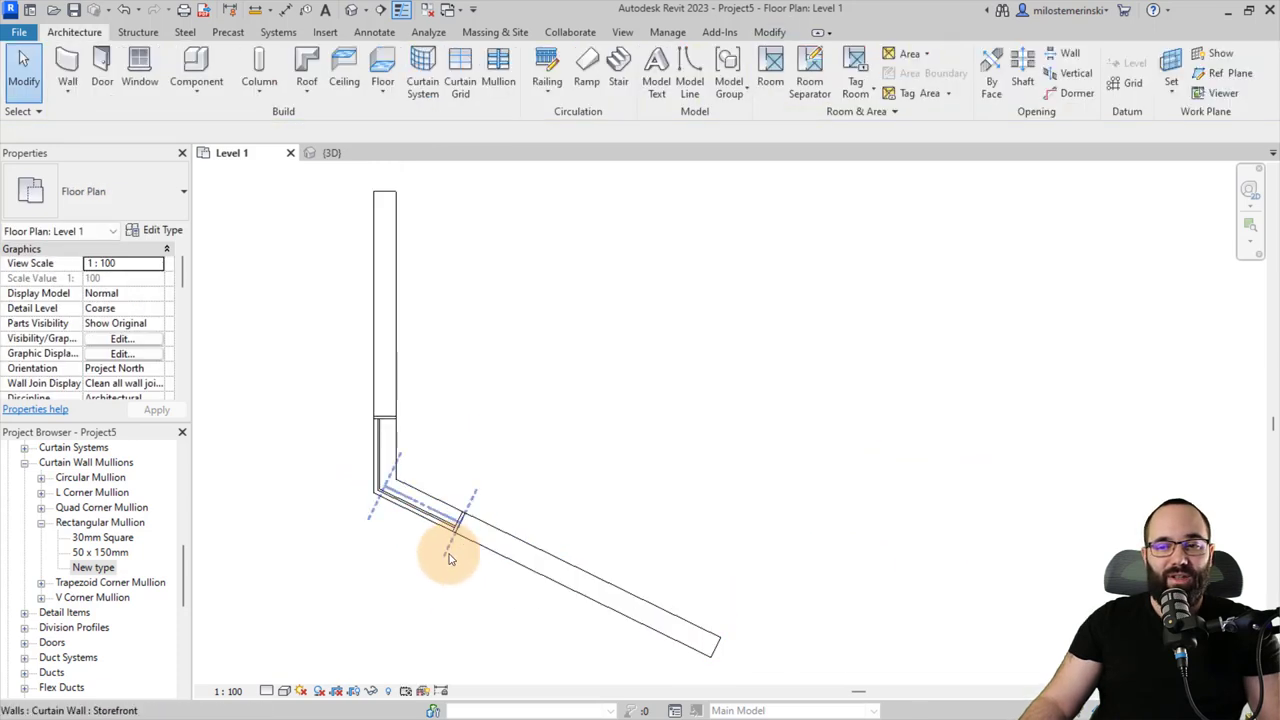
Step: Orbit the 3D view to inspect the angled corner window
left_click(335, 152)
middle_click_drag(380, 266, 460, 314, "shift")
scroll(443, 429, "up", 5)
middle_click_drag(443, 429, 603, 552, "shift")
scroll(603, 551, "down", 5)
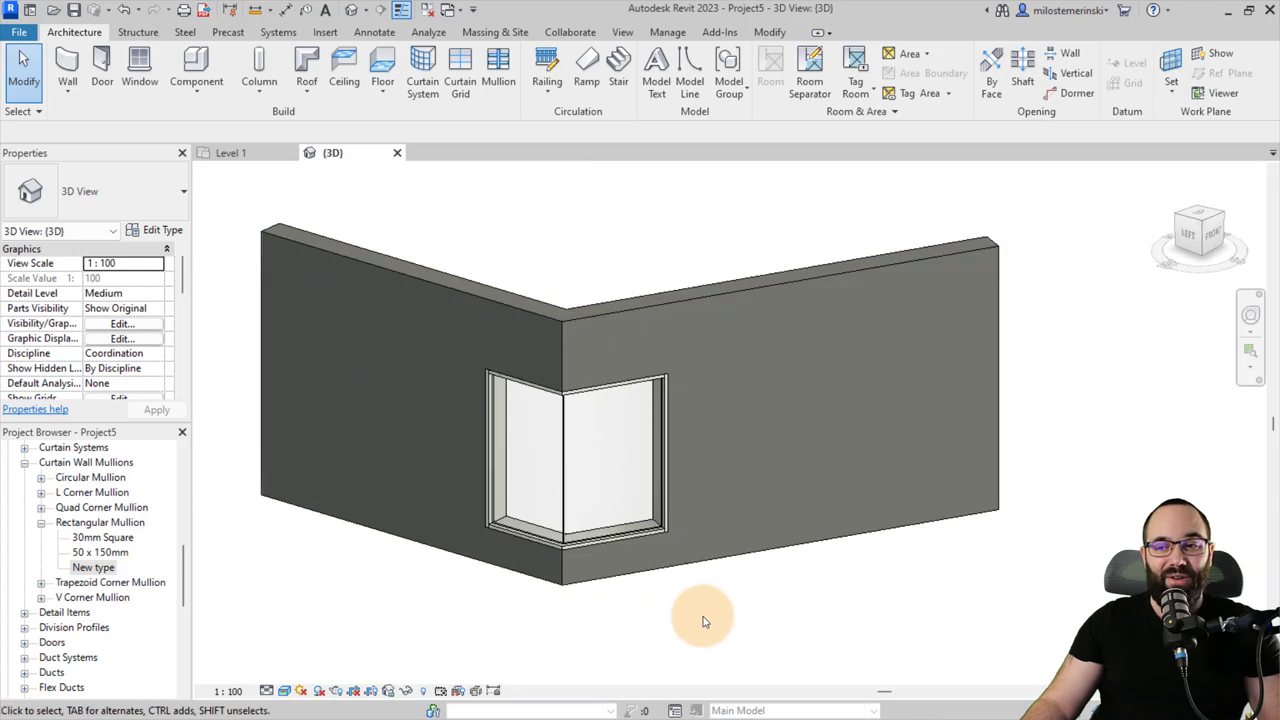
middle_click_drag(694, 617, 400, 460)
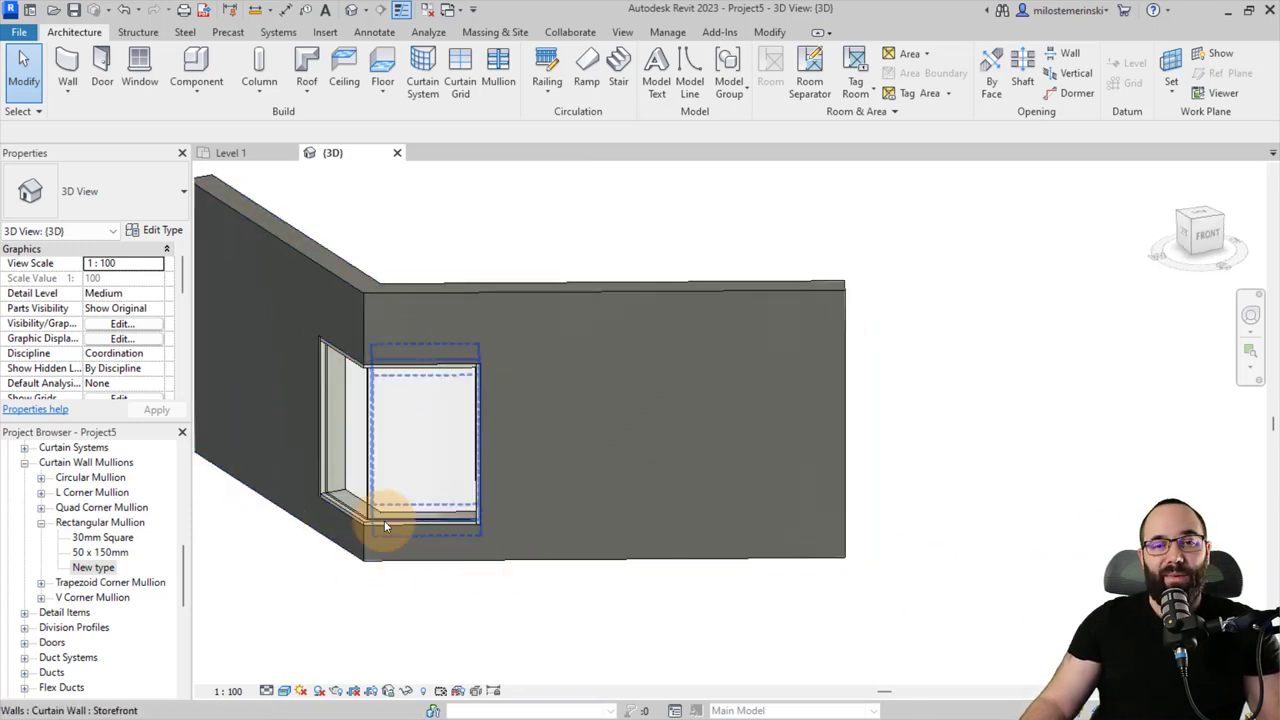